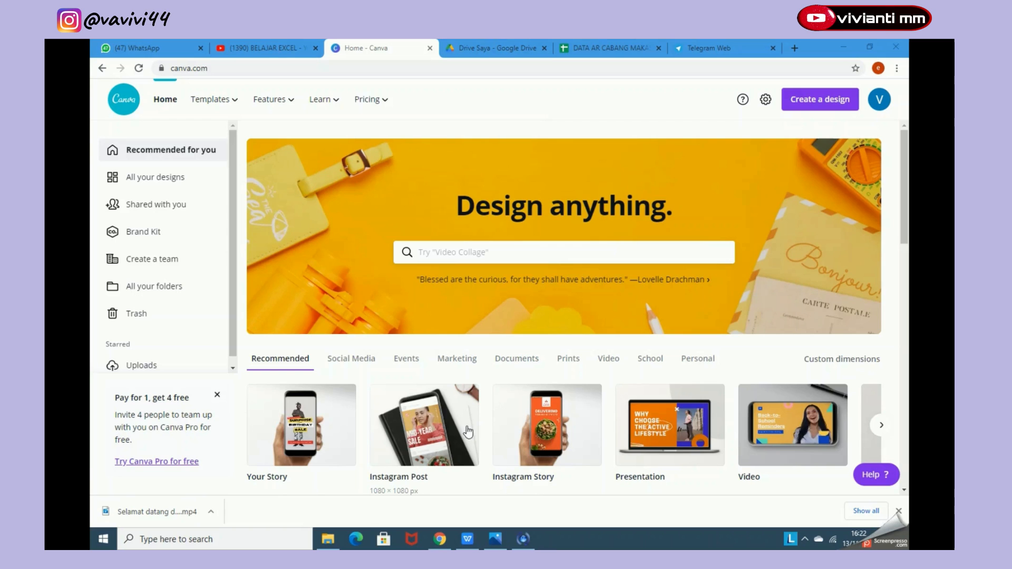
Step: Look through the recommended design types on the home page, then return to the start of the row
scroll(466, 433, "down", 1)
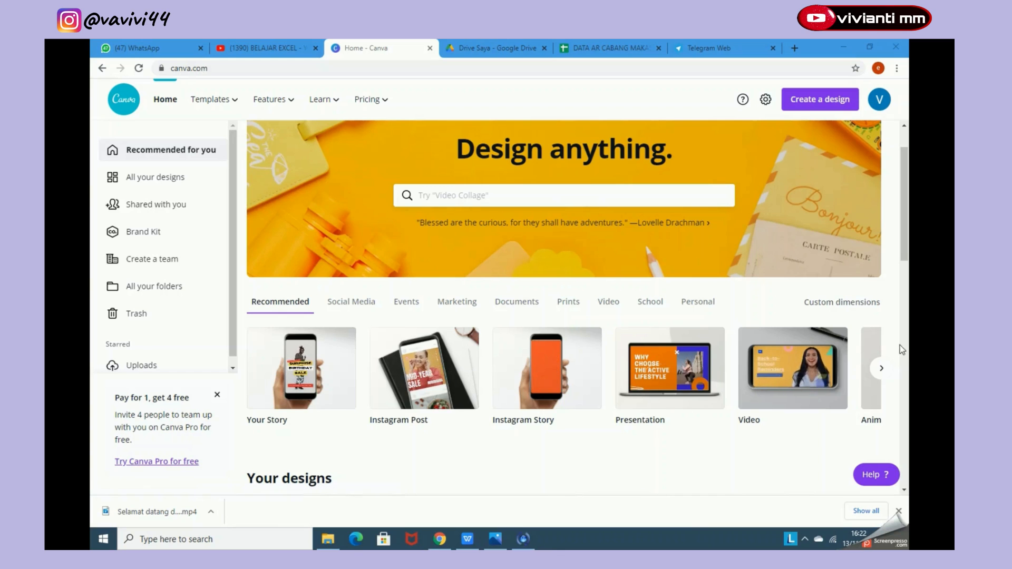
left_click(880, 369)
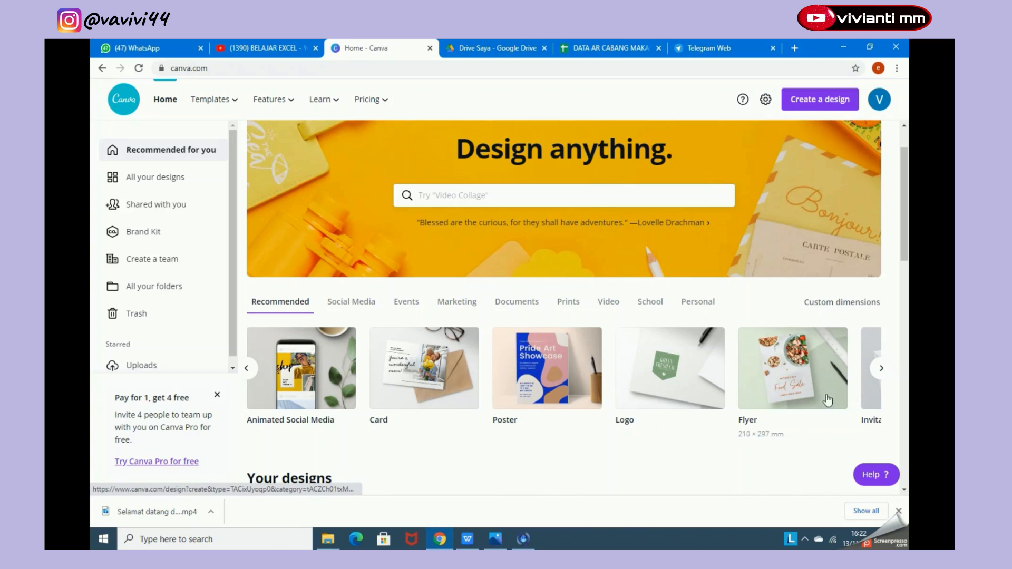
left_click(879, 369)
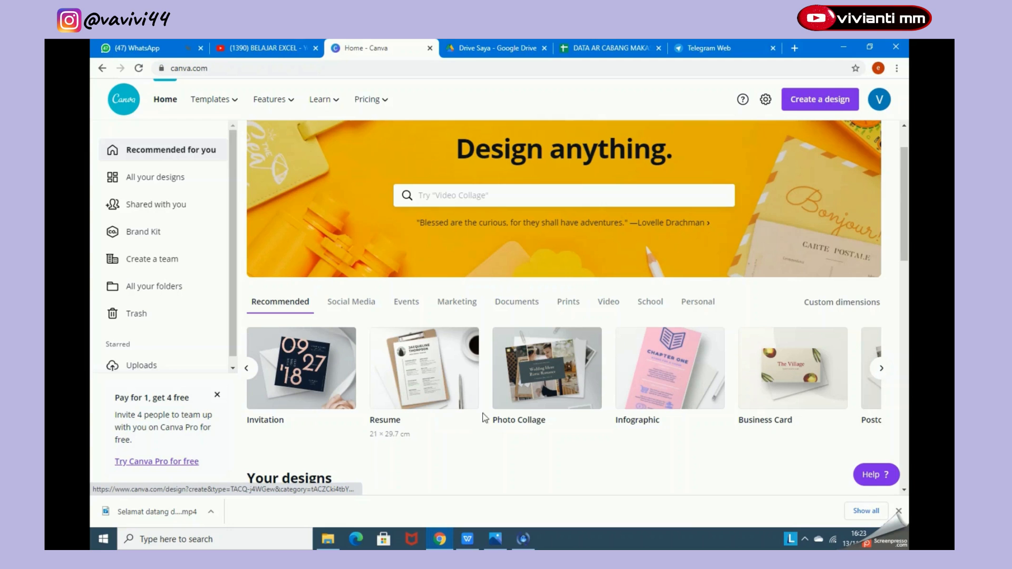
left_click(247, 368)
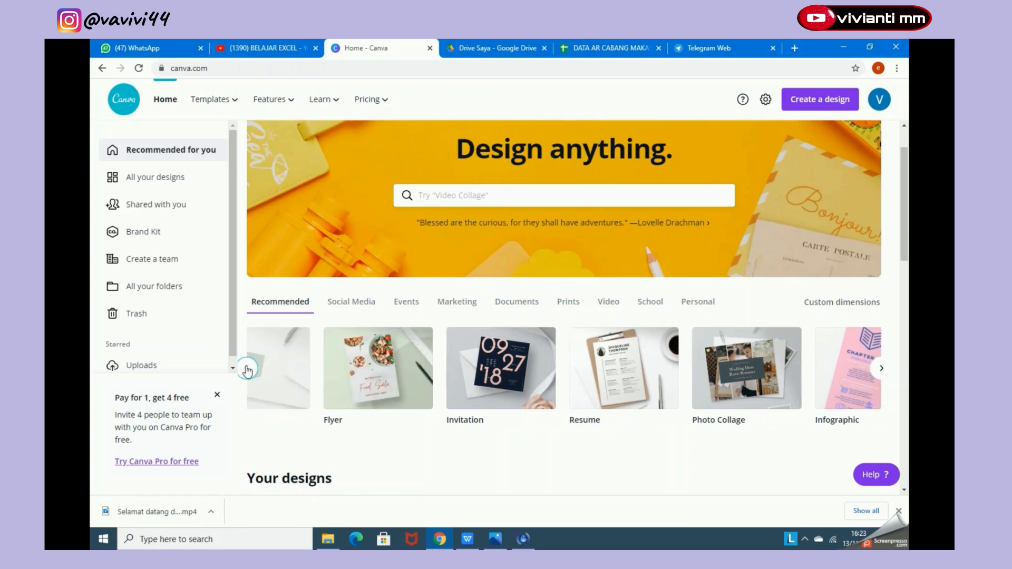
left_click(247, 368)
left_click(246, 368)
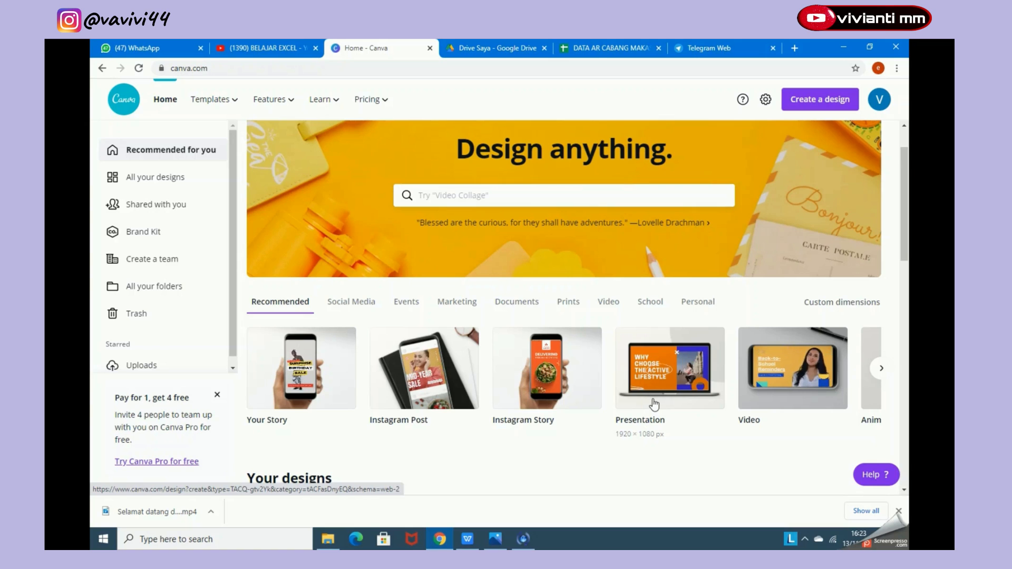
Step: Look through the previously made designs in the Your designs row on the home page
scroll(654, 403, "down", 1)
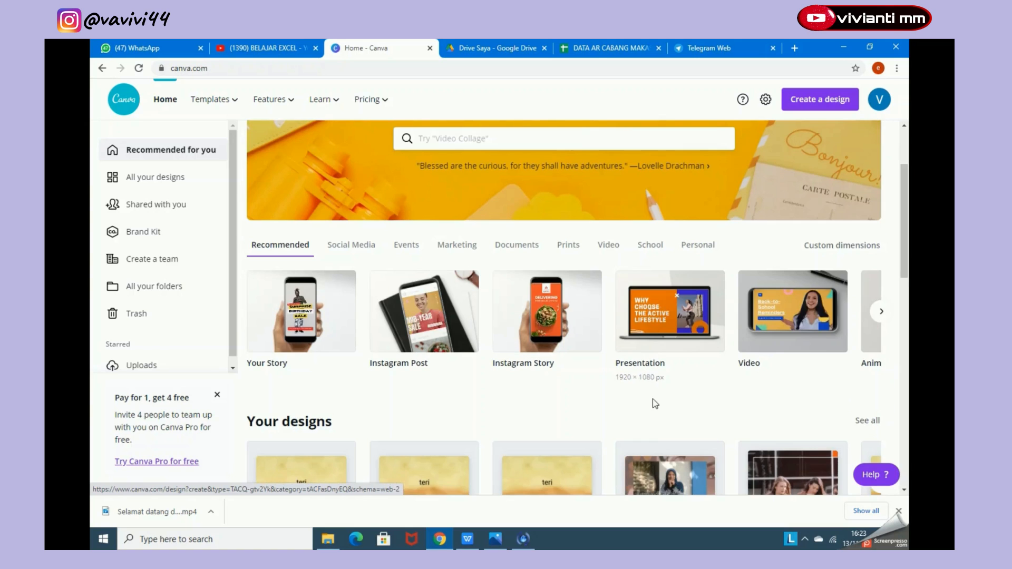
scroll(654, 401, "down", 1)
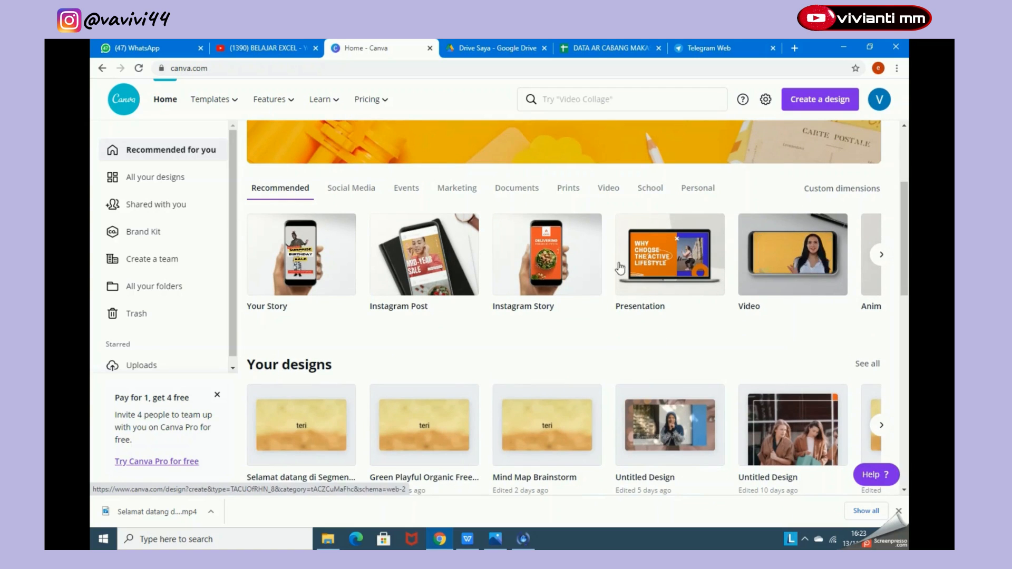
scroll(410, 377, "down", 1)
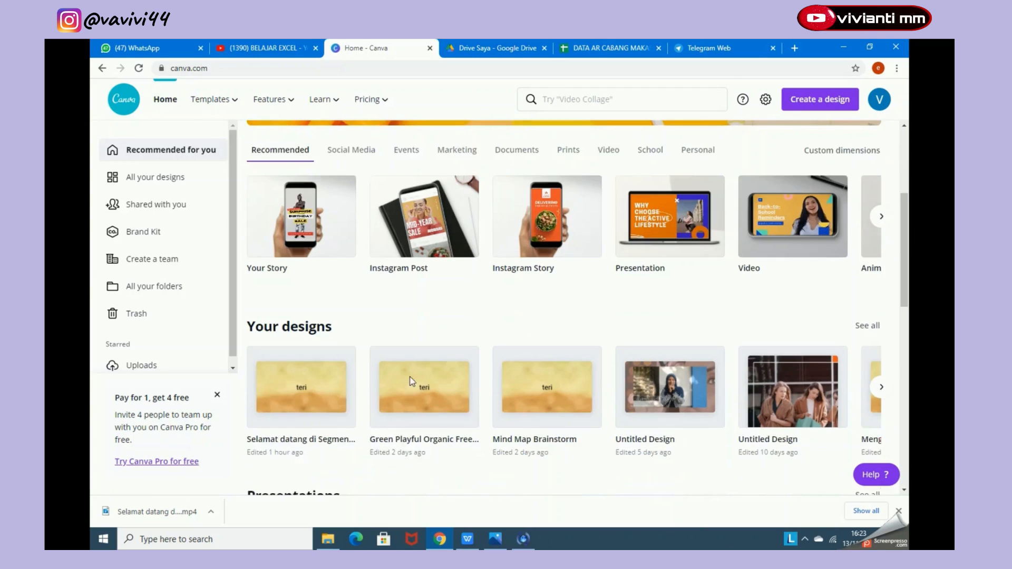
scroll(413, 382, "down", 1)
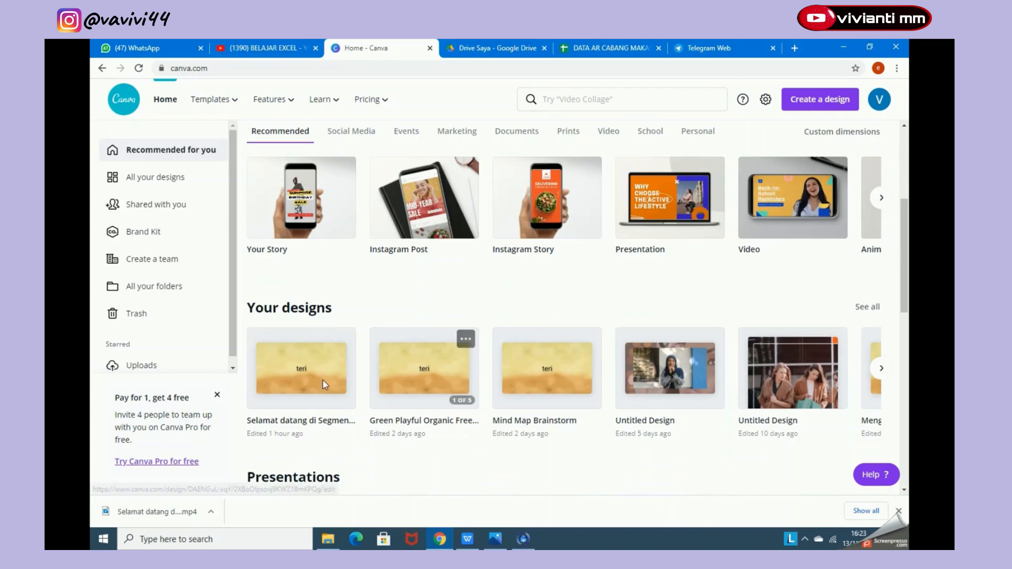
left_click(881, 368)
left_click(881, 368)
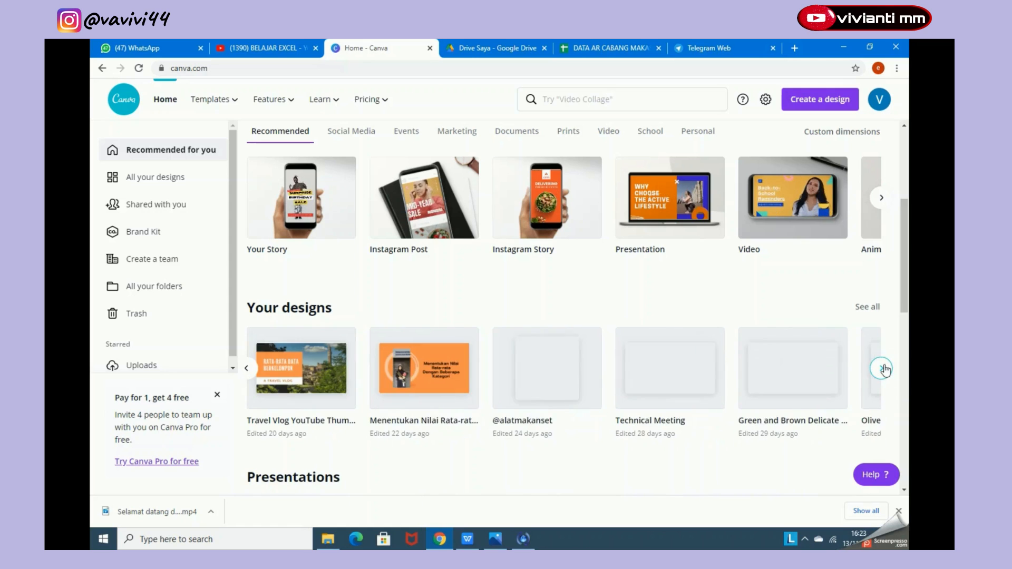
left_click(881, 368)
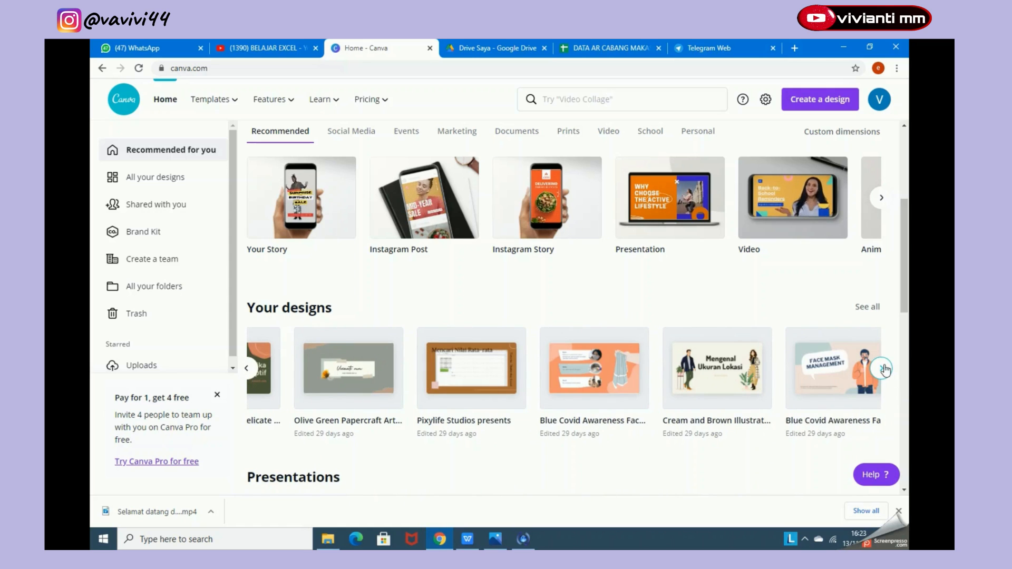
left_click(881, 369)
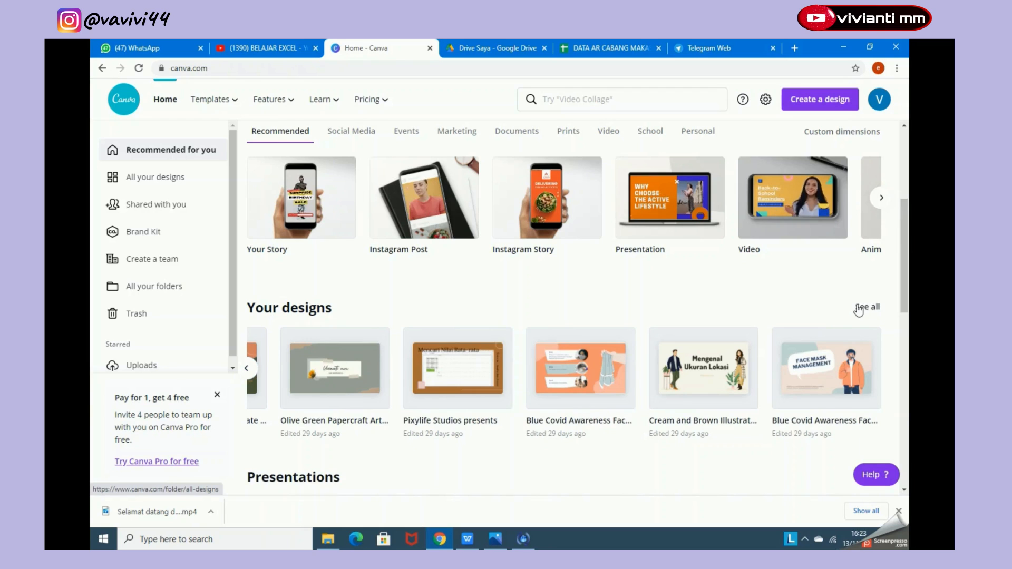
left_click(244, 370)
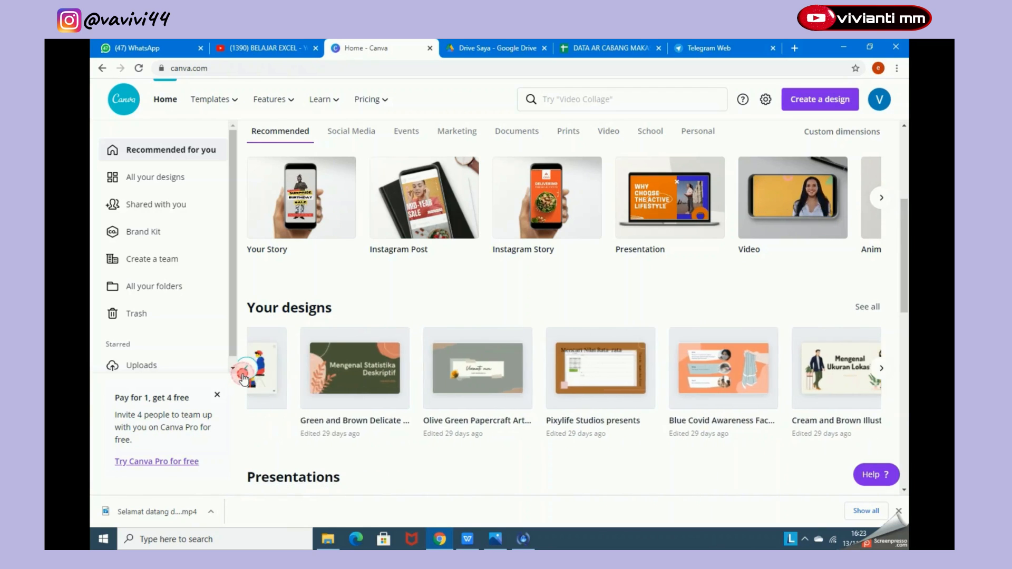
left_click(244, 375)
left_click(244, 375)
left_click(244, 375)
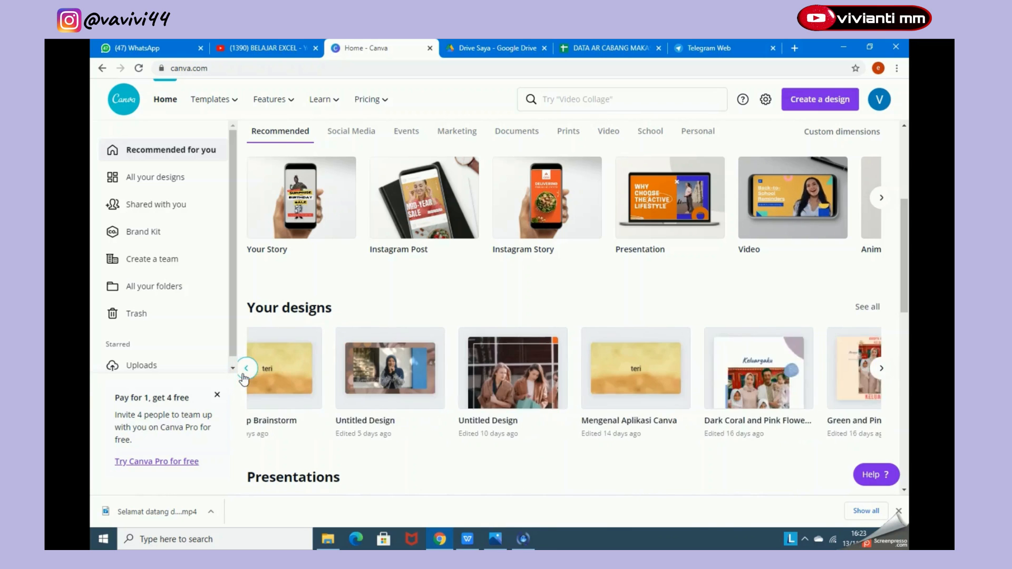
Step: Glance over the home page's suggested templates and create a new blank 1920 × 1080 px Presentation design
scroll(309, 445, "down", 2)
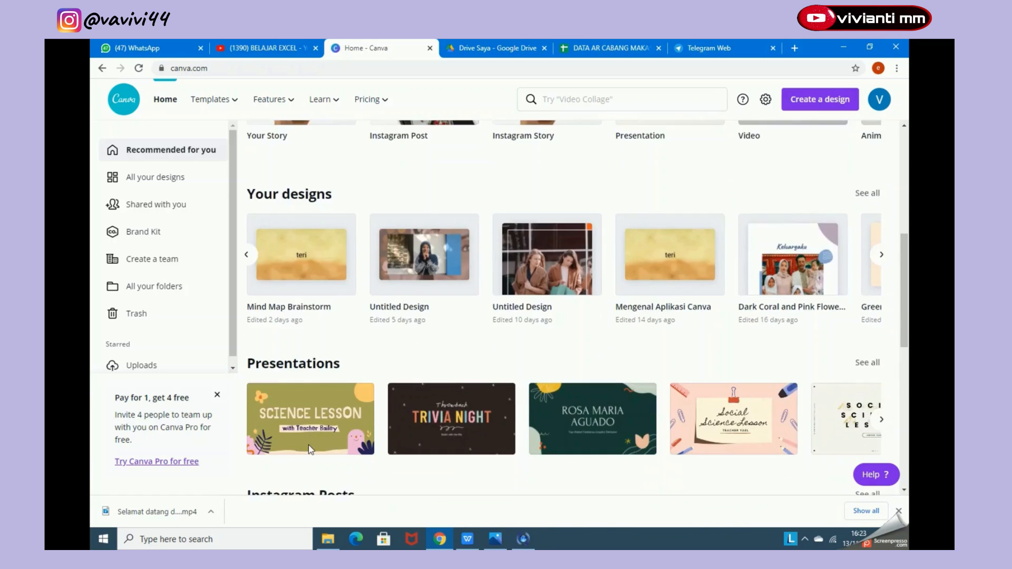
scroll(310, 449, "down", 10)
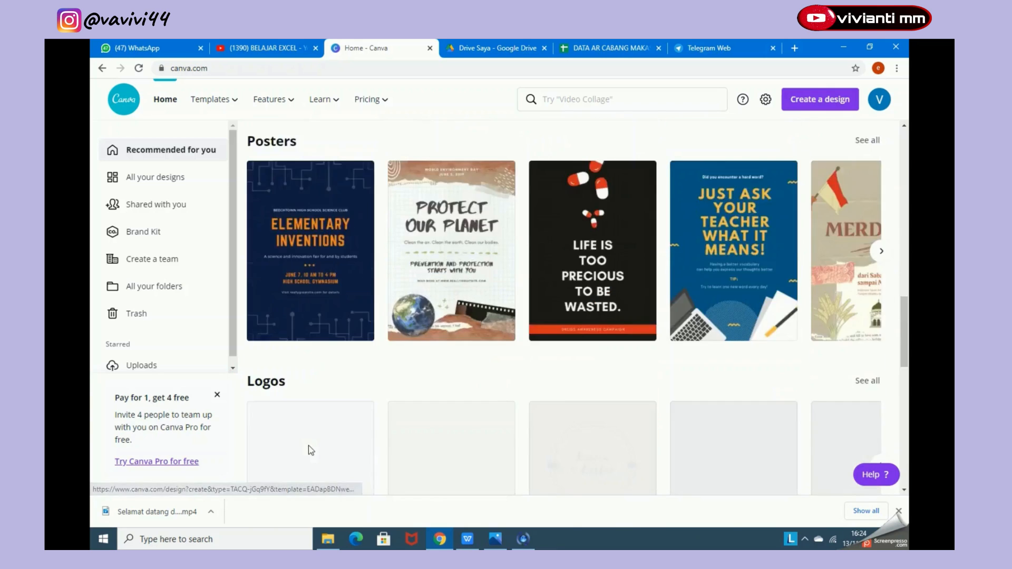
scroll(308, 445, "up", 12)
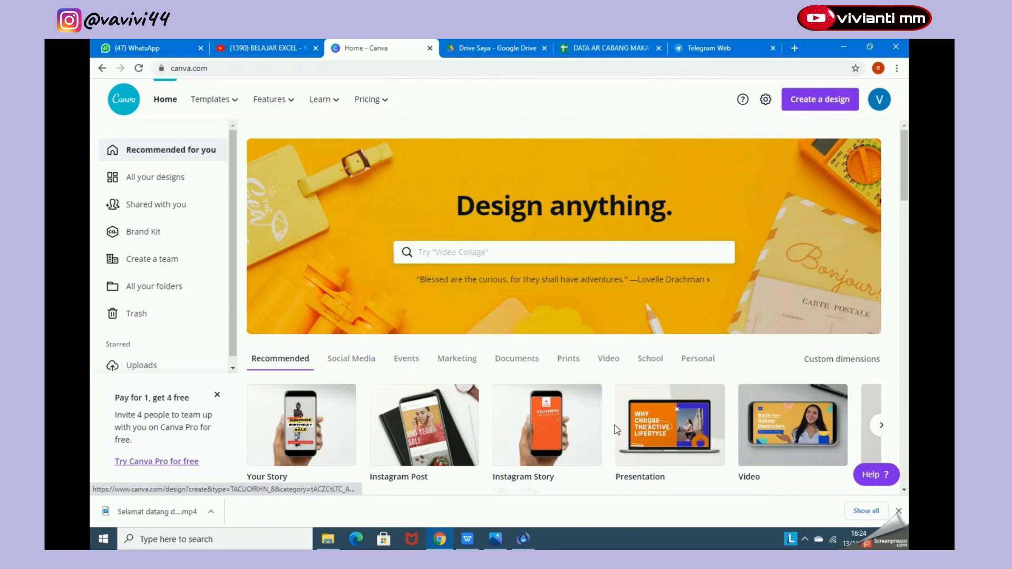
left_click(669, 420)
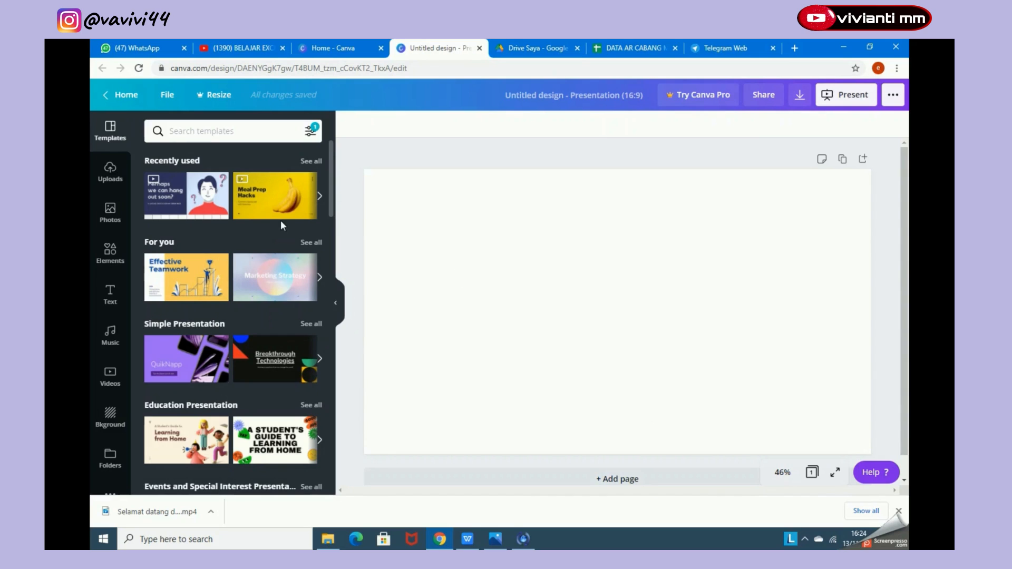
Step: Examine the presentation template categories, including more of the Marketing Presentation templates
scroll(284, 219, "down", 3)
scroll(285, 220, "up", 3)
scroll(181, 333, "down", 2)
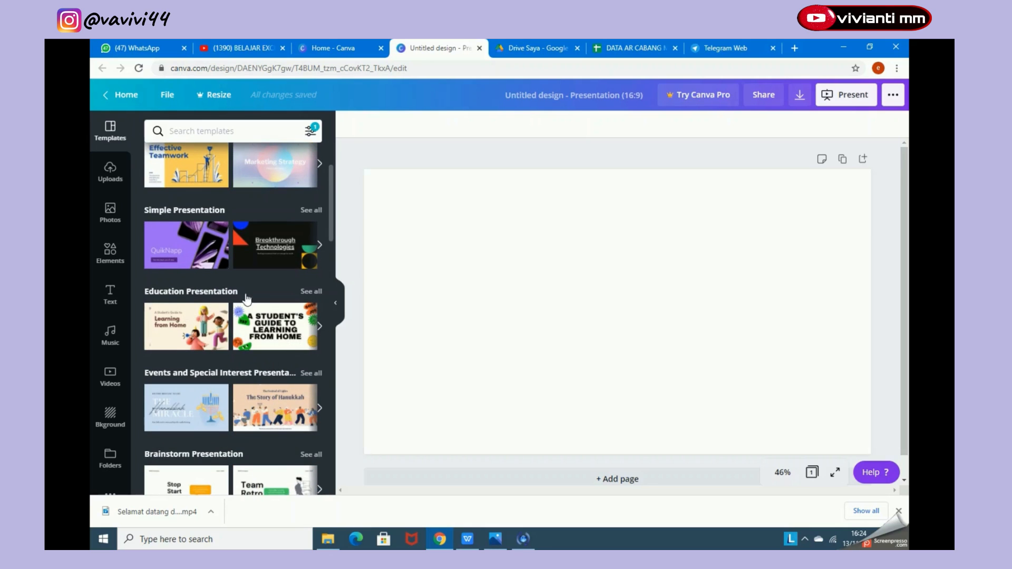
scroll(198, 403, "down", 2)
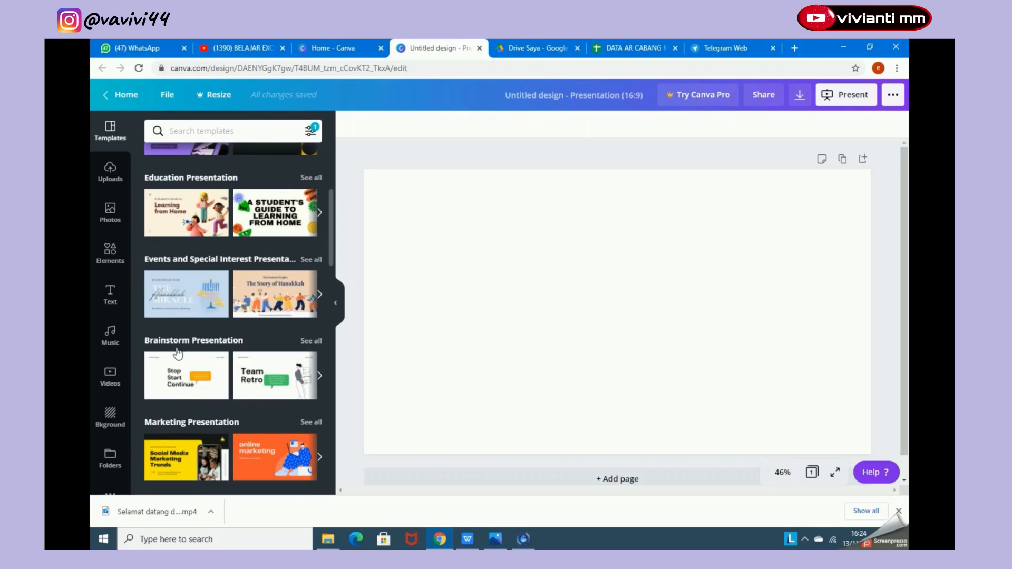
scroll(204, 431, "down", 3)
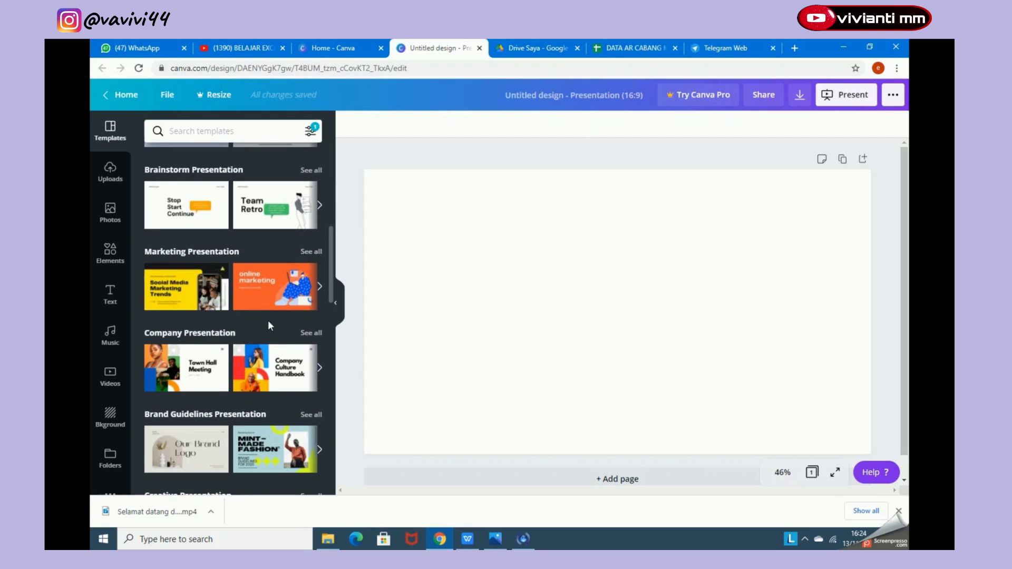
left_click(319, 287)
left_click(319, 286)
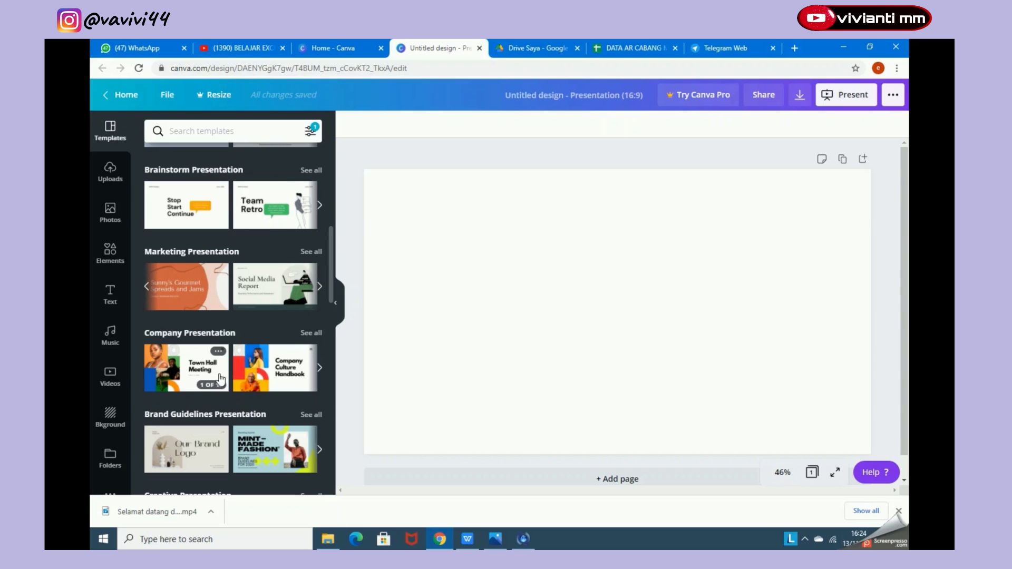
scroll(220, 378, "down", 1)
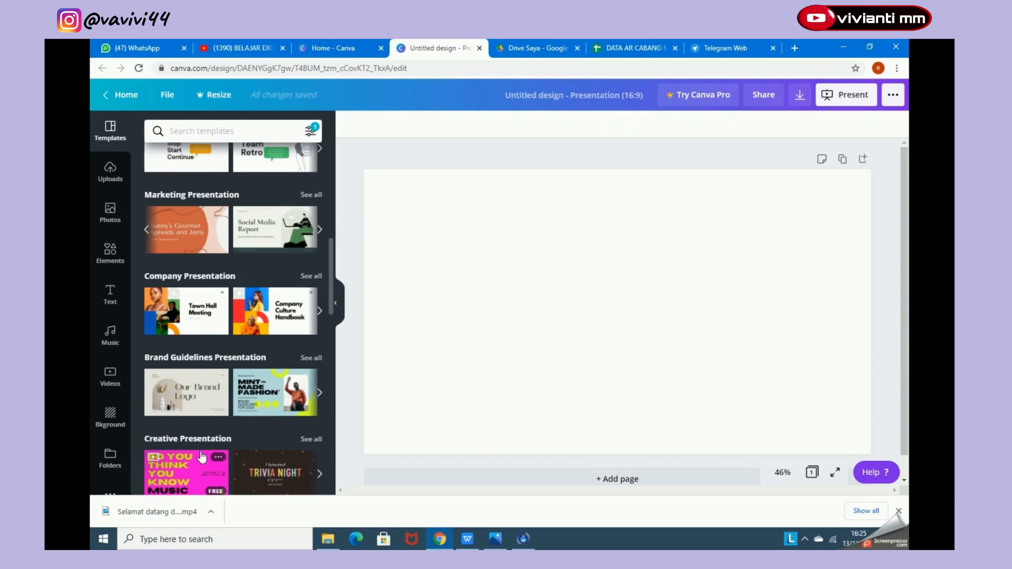
scroll(202, 457, "down", 3)
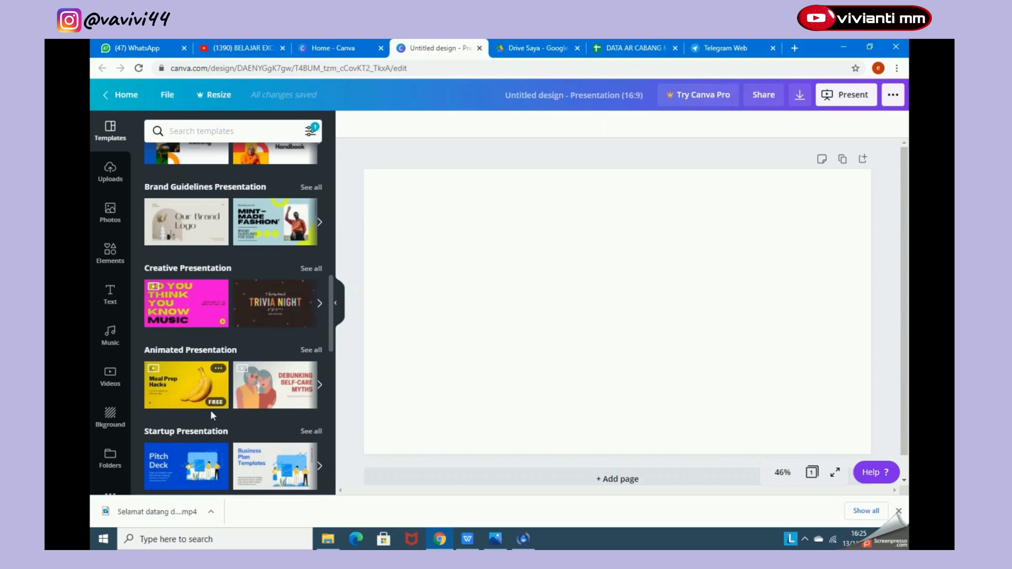
scroll(214, 417, "down", 12)
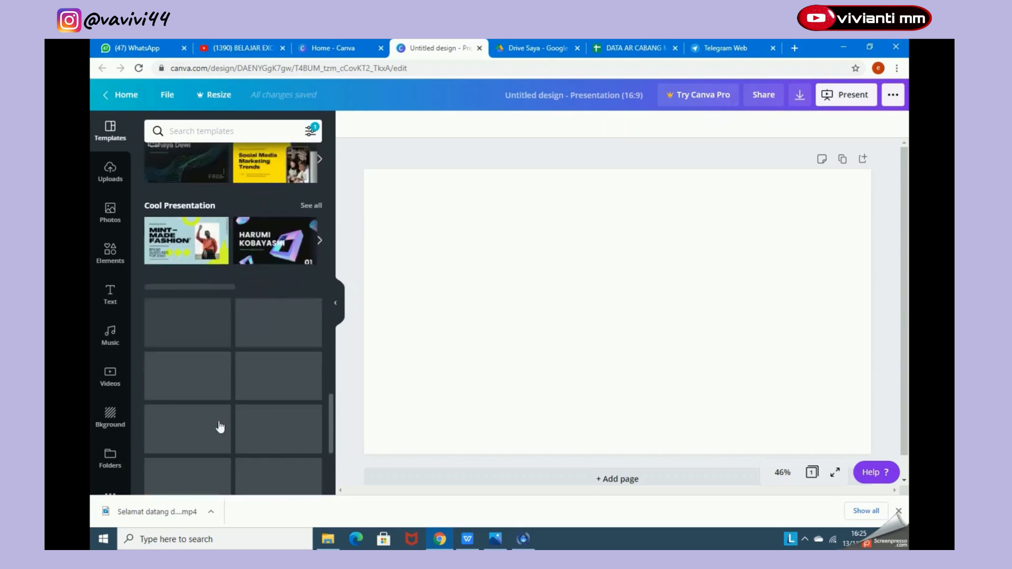
scroll(221, 427, "down", 3)
scroll(214, 390, "up", 15)
scroll(207, 346, "up", 12)
scroll(208, 351, "up", 4)
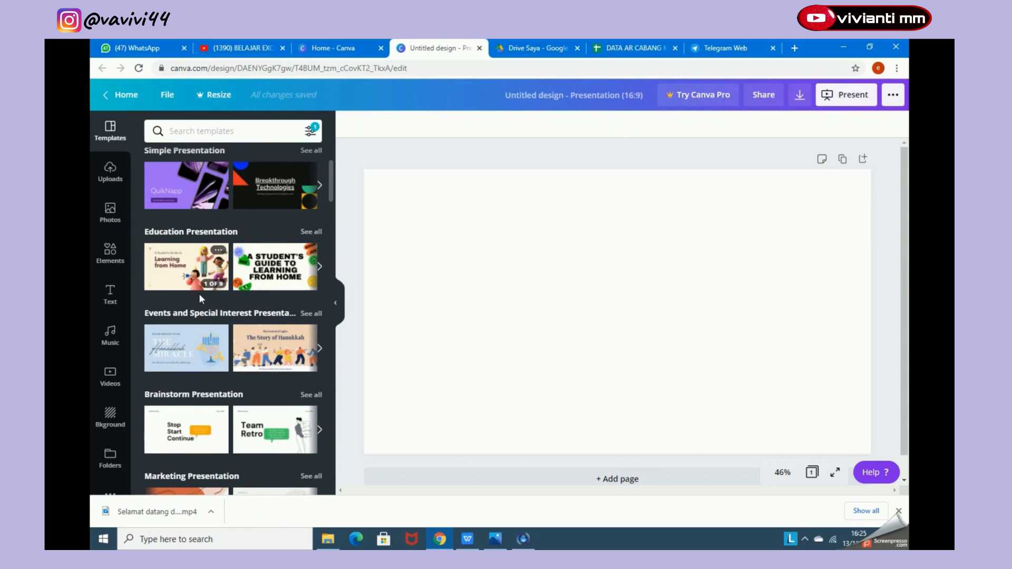
Step: Show all templates in the Education Presentation category and look through them
left_click(309, 232)
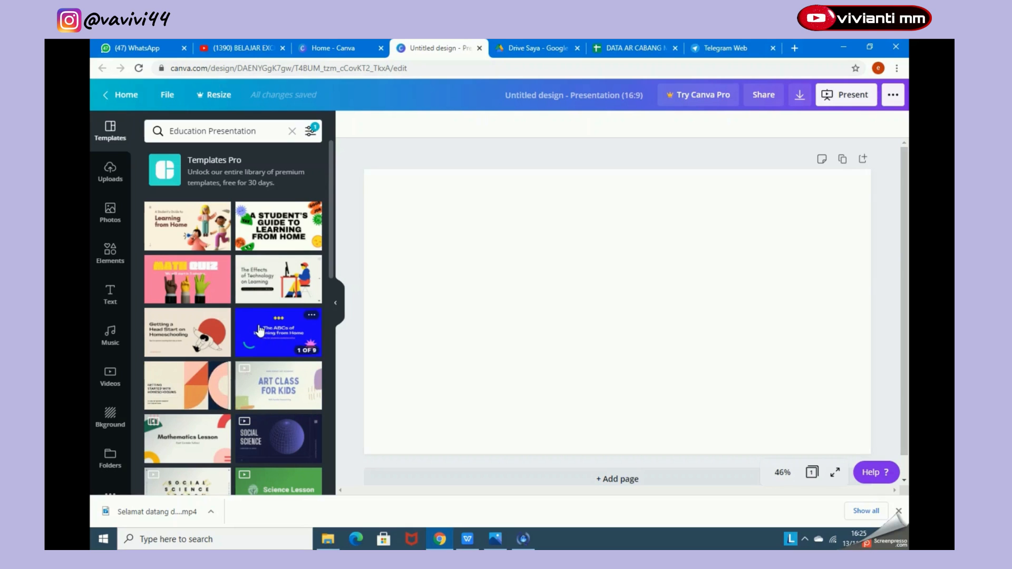
scroll(259, 337, "down", 2)
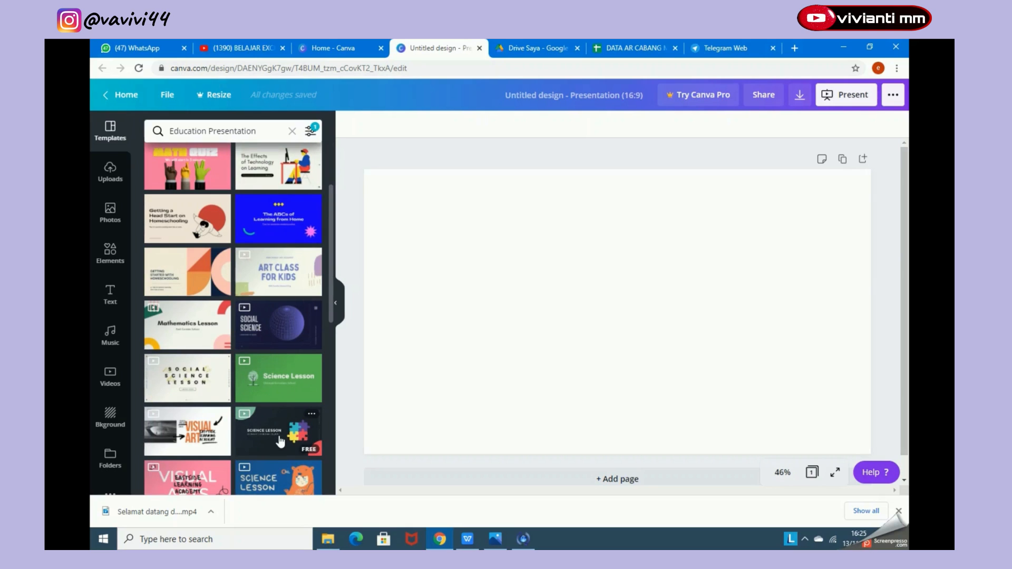
scroll(269, 446, "down", 1)
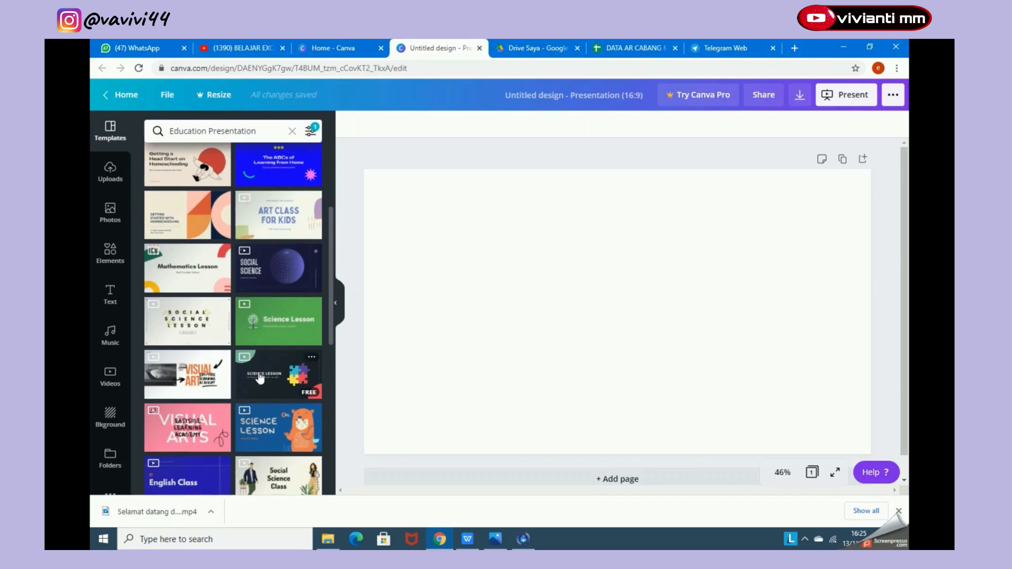
Step: Preview the pages of the Colorful Simple Science Class Education Presentation template, then close its preview
left_click(259, 377)
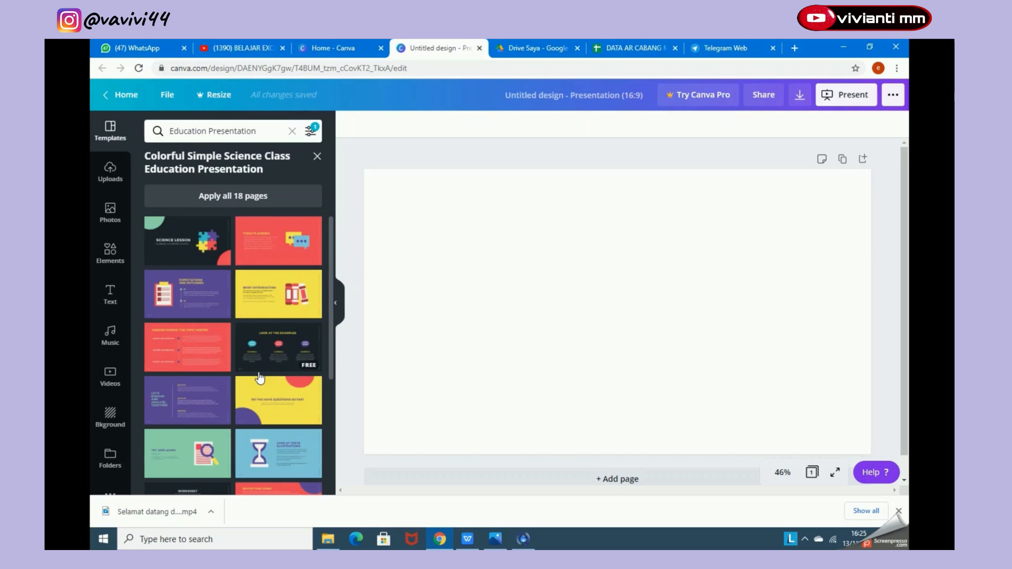
scroll(260, 377, "down", 4)
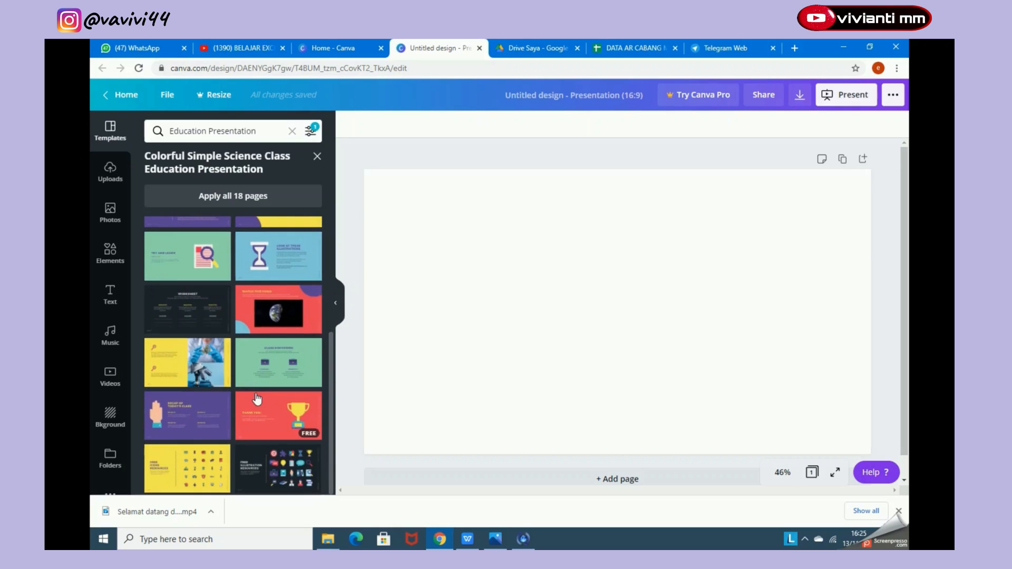
scroll(257, 399, "up", 4)
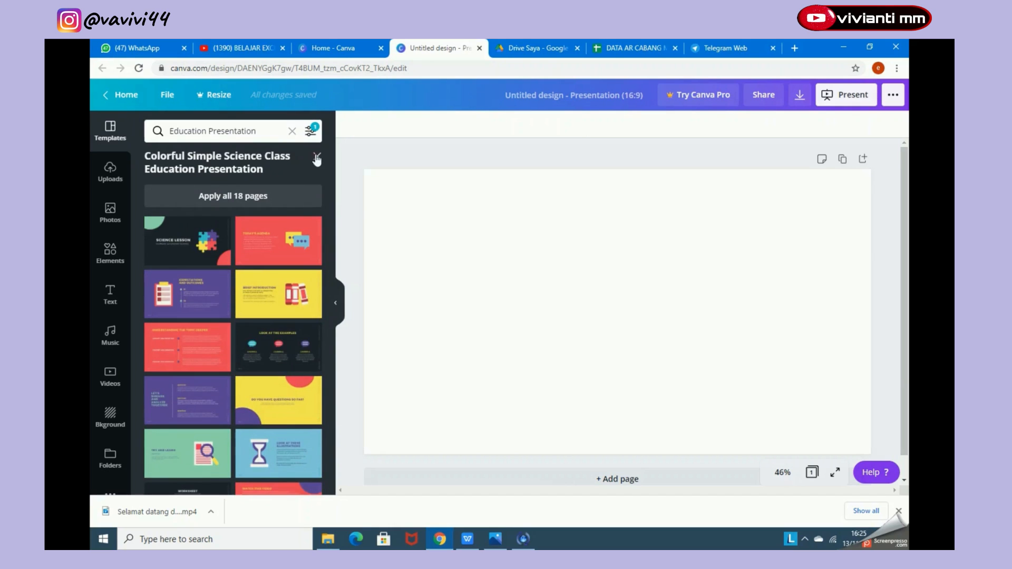
left_click(317, 157)
Step: Look through the rest of the Education Presentation templates and return to the start of the list
scroll(267, 373, "down", 2)
scroll(267, 380, "down", 3)
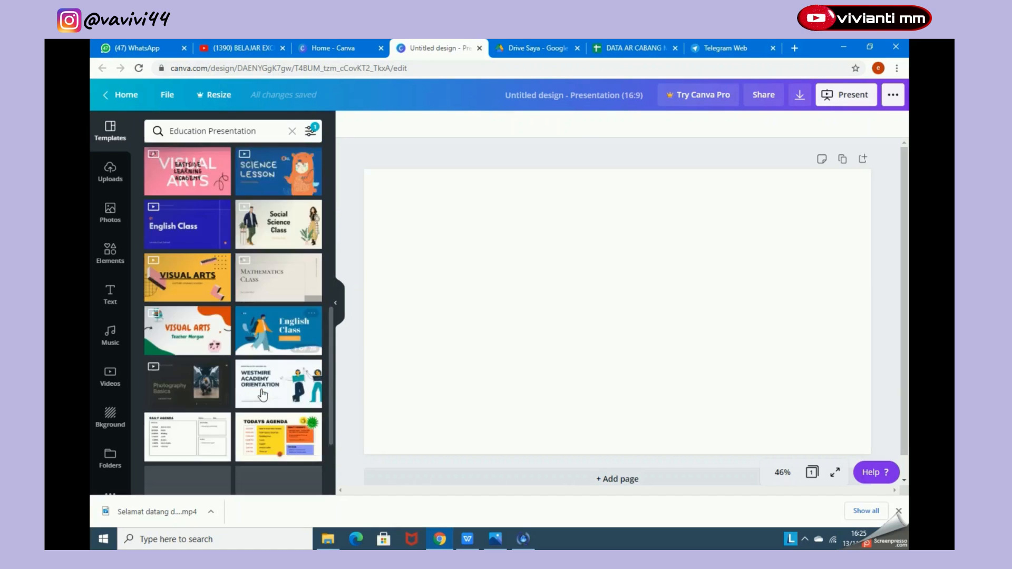
scroll(295, 379, "down", 3)
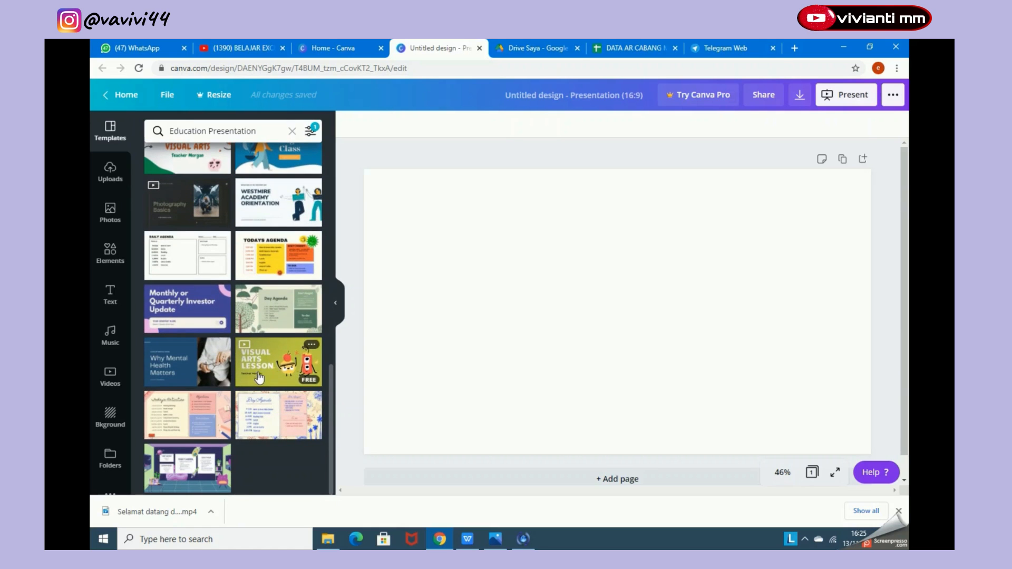
scroll(248, 374, "up", 6)
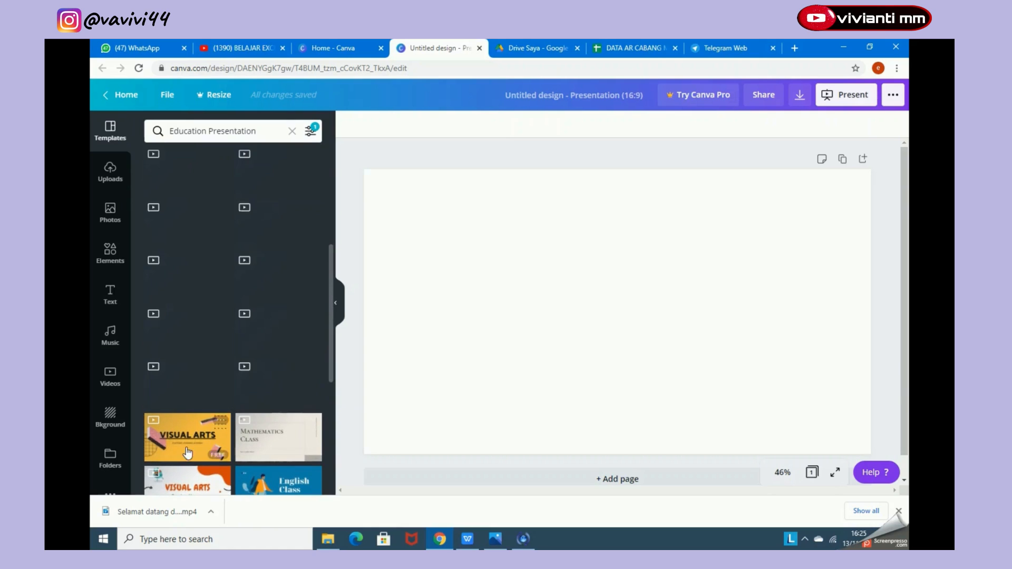
scroll(196, 387, "up", 3)
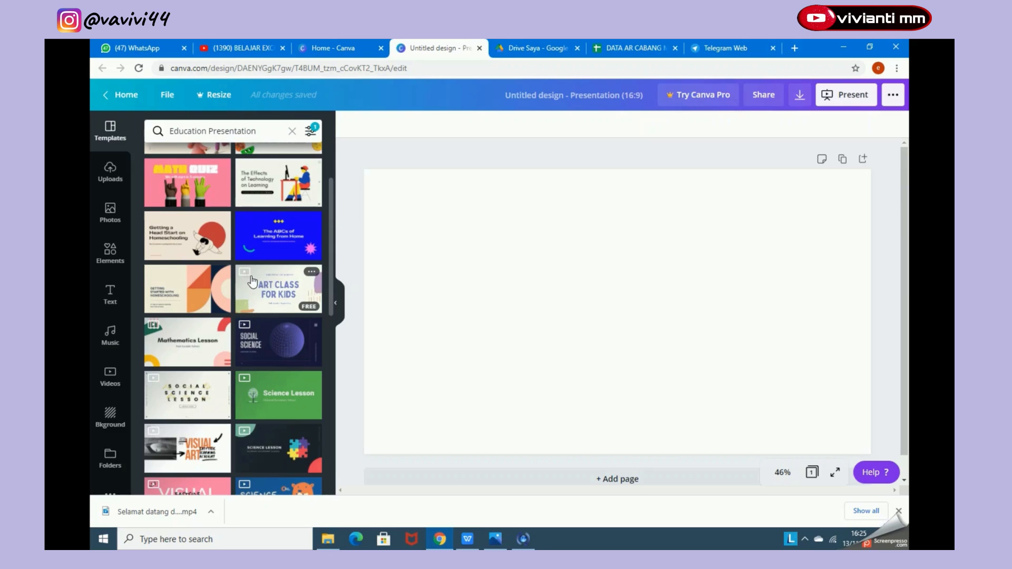
scroll(221, 296, "up", 2)
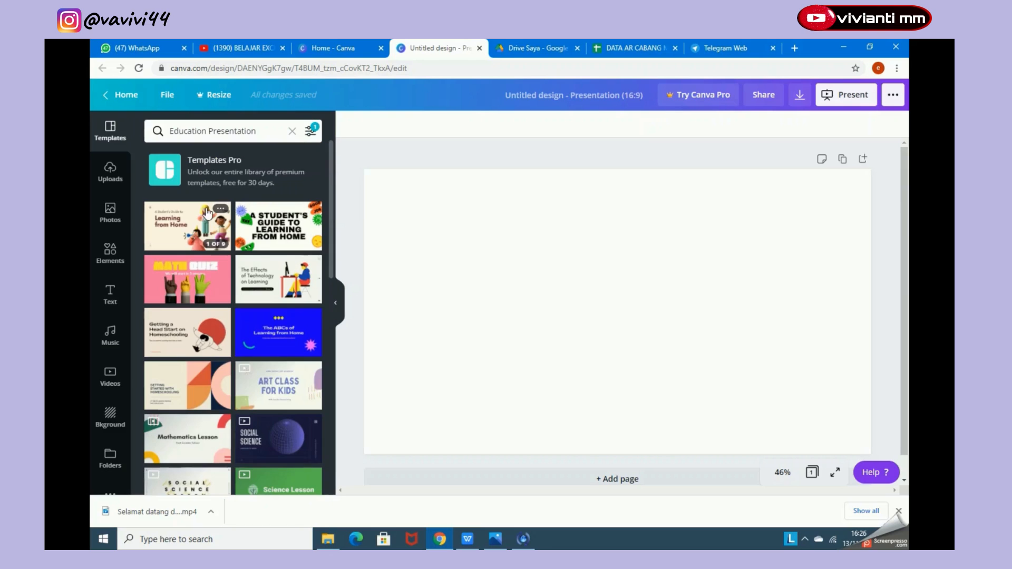
Step: Preview the pages of the Colorful Illustrated 3D Hands Math Quiz Education Presentation template, then close its preview
left_click(188, 293)
scroll(309, 319, "down", 2)
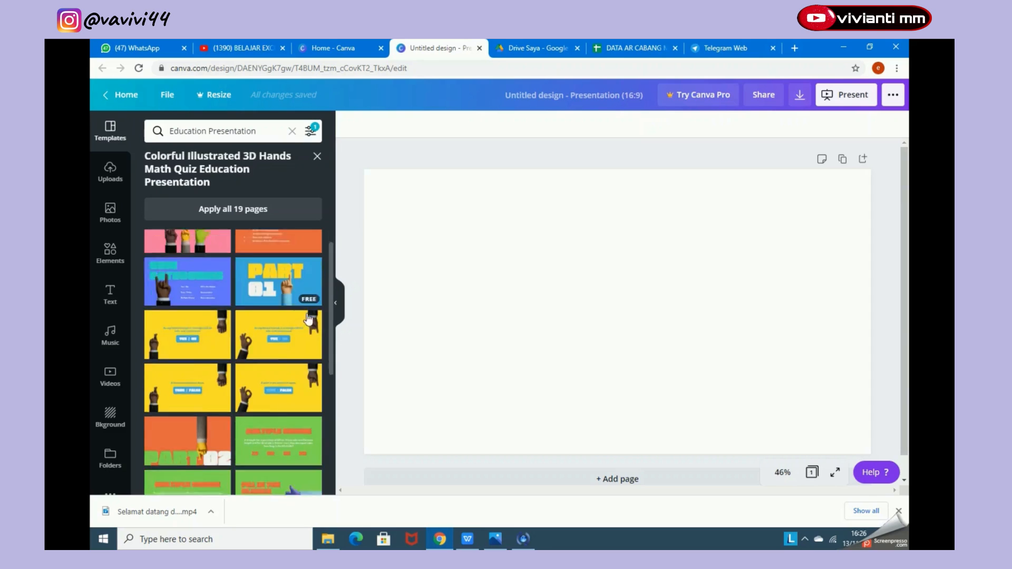
scroll(308, 319, "down", 4)
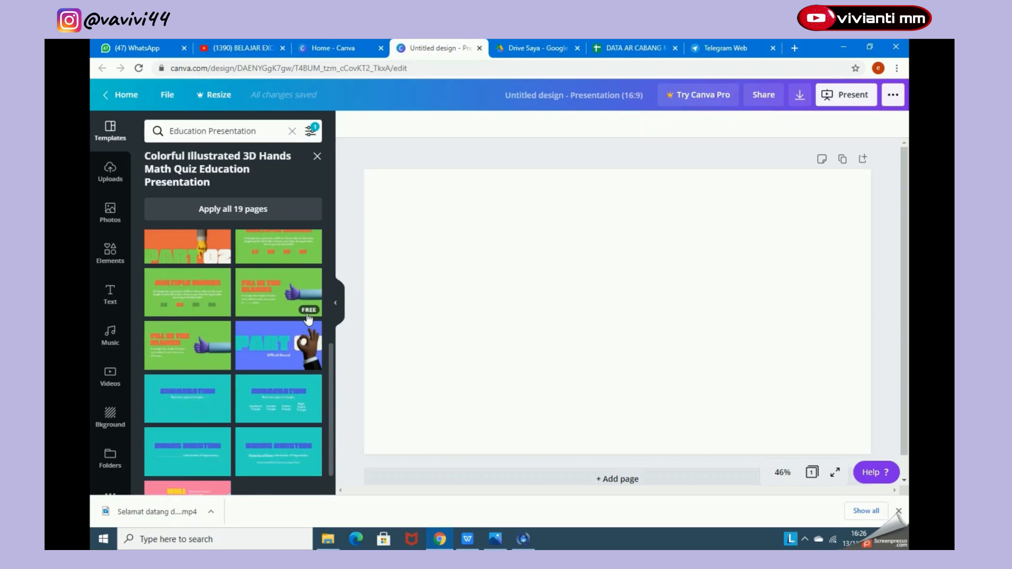
scroll(210, 309, "up", 6)
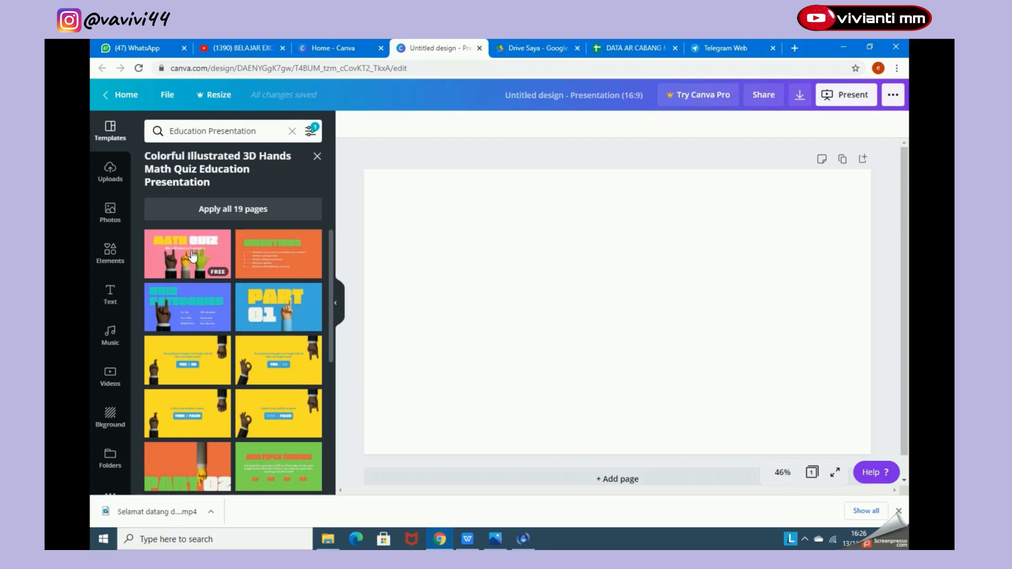
left_click(316, 158)
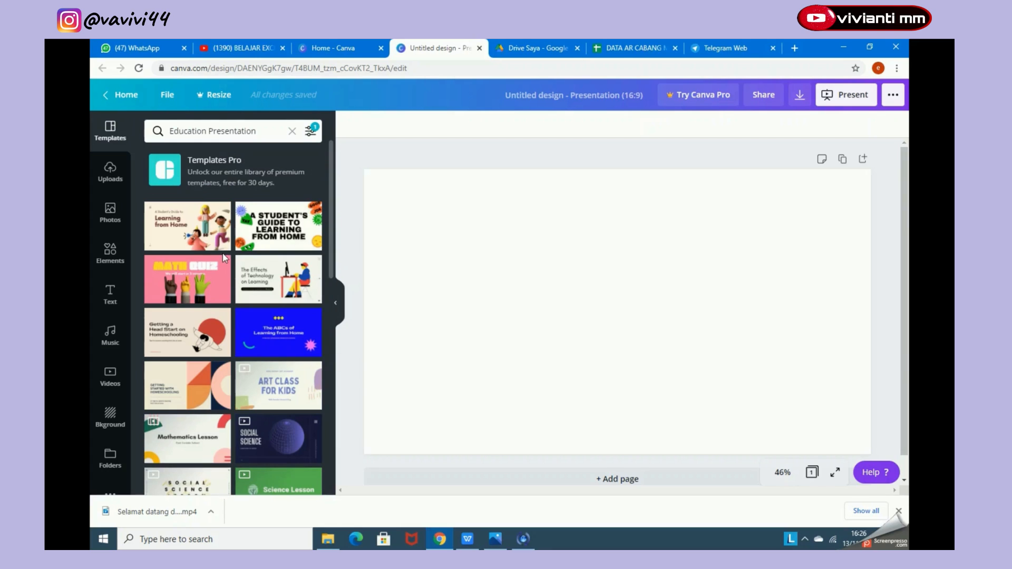
Step: Apply the "Mathematics Lesson" title page from the Colorful Geometric Mathematics Class Education Presentation template to the blank page
scroll(269, 316, "down", 2)
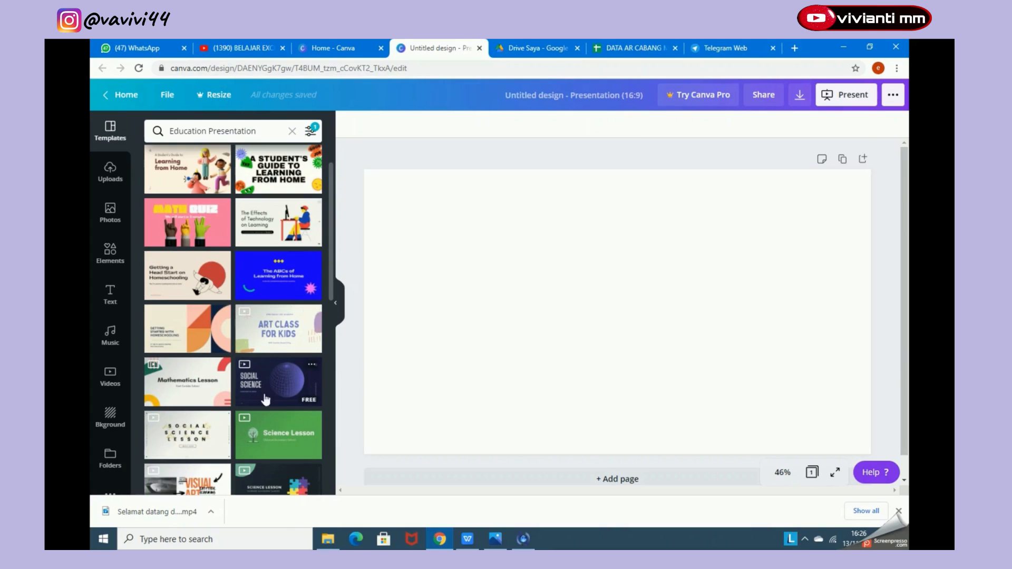
left_click(199, 386)
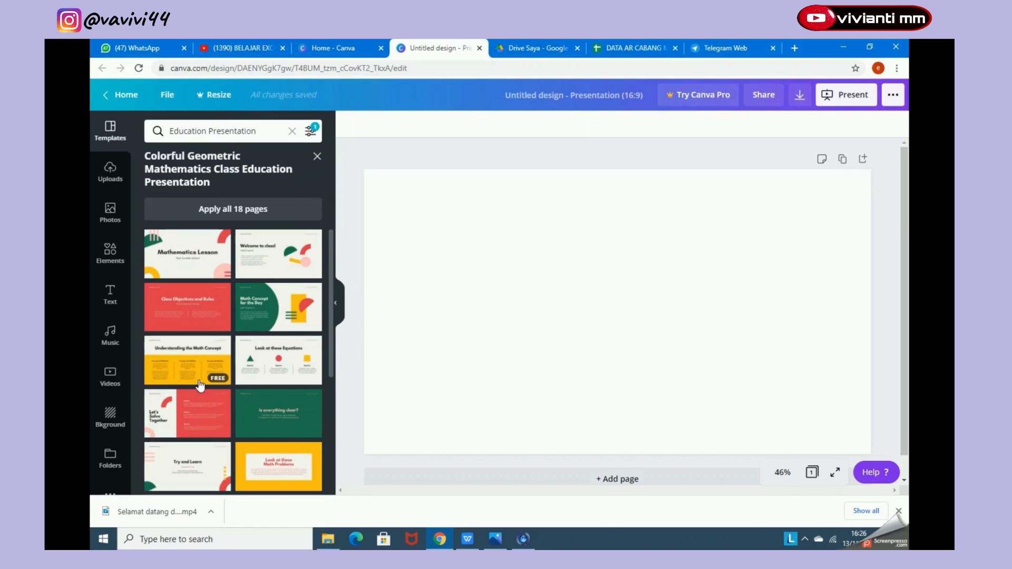
left_click(188, 261)
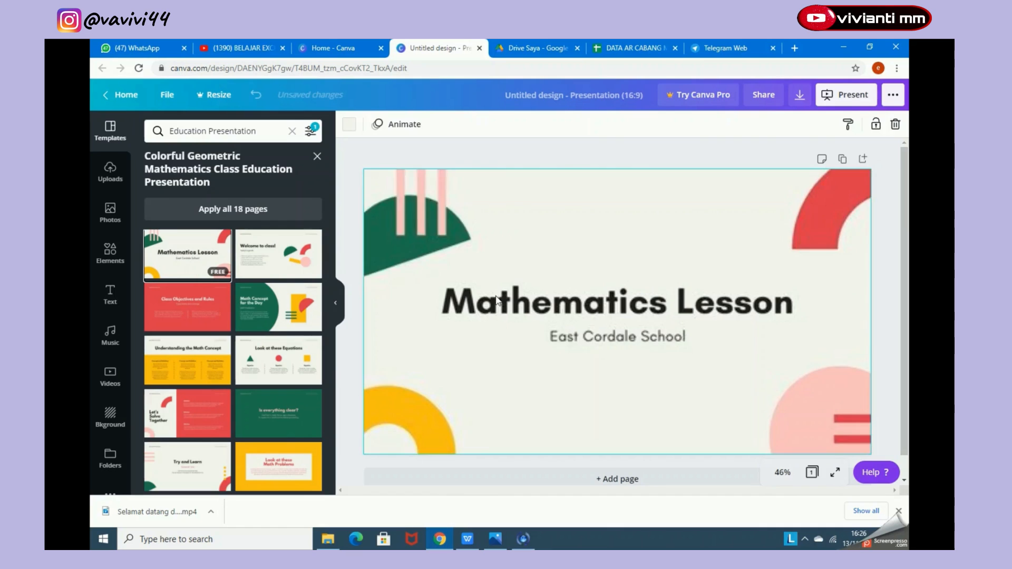
Step: Replace the title "Mathematics Lesson" on the first page with "Analisis Deskriptif"
left_click(433, 293)
left_click_drag(433, 293, 796, 302)
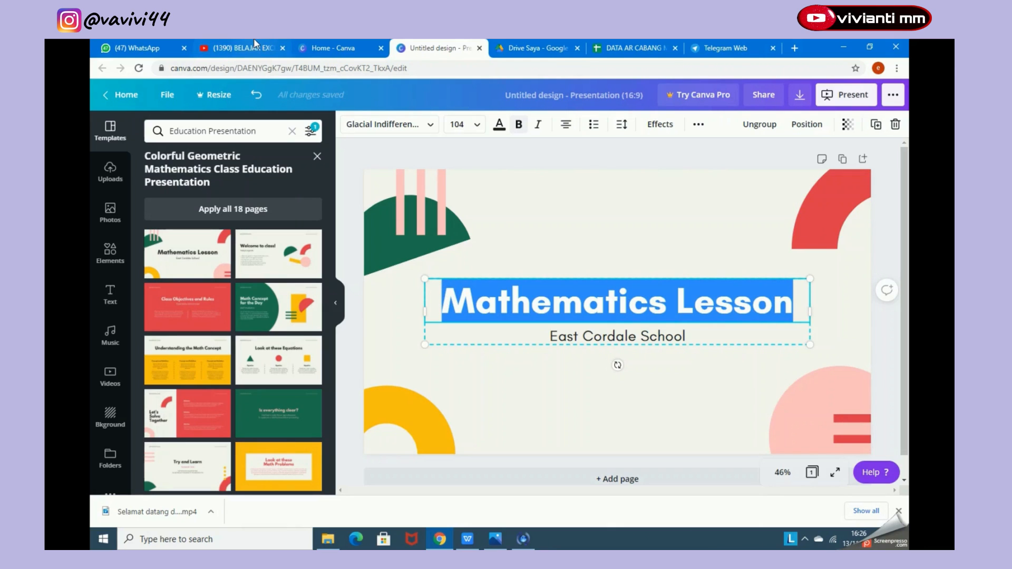
type("D")
key("BackSpace")
type("Ab")
key("BackSpace")
type("nalisis")
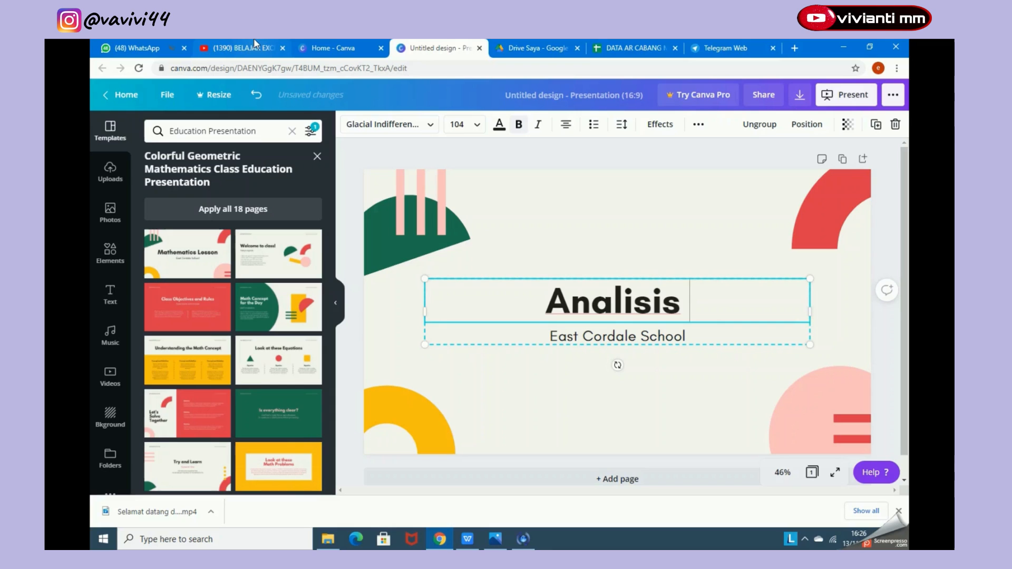
type(" Deskriptif")
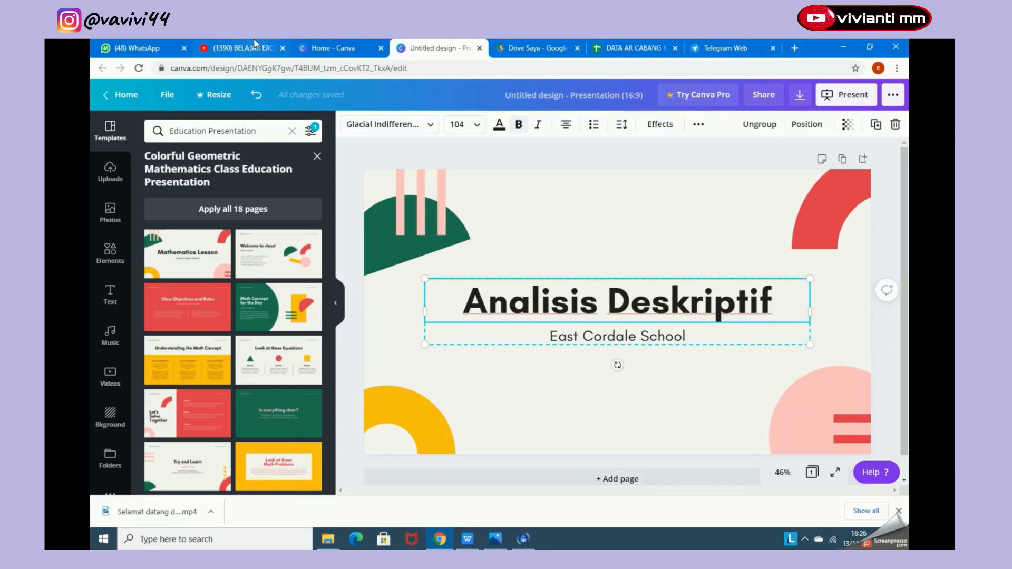
Step: Replace the "East Cordale School" subtitle below the title with the presenter's name between hyphens
left_click(621, 337)
double_click(615, 336)
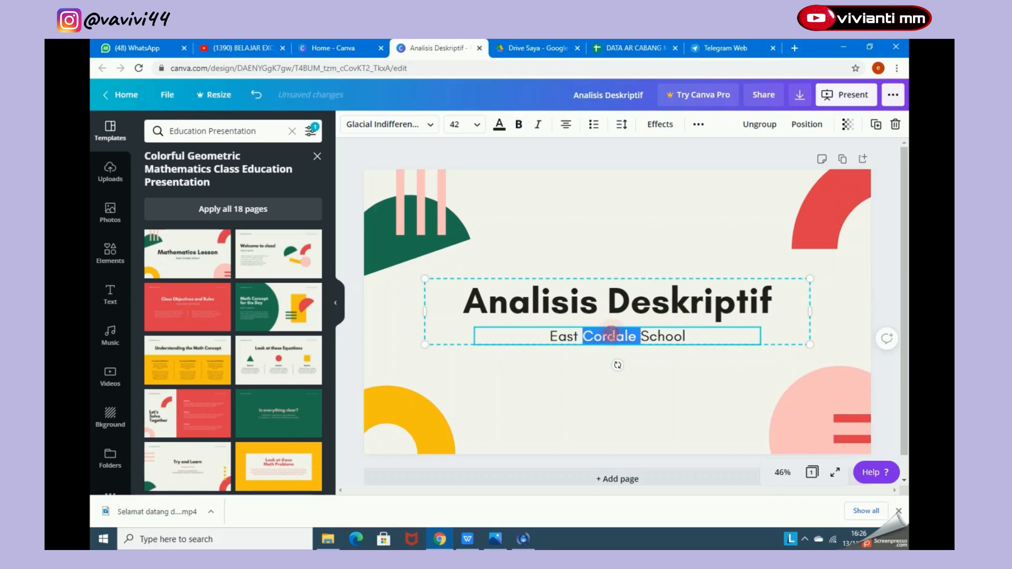
left_click_drag(548, 336, 685, 336)
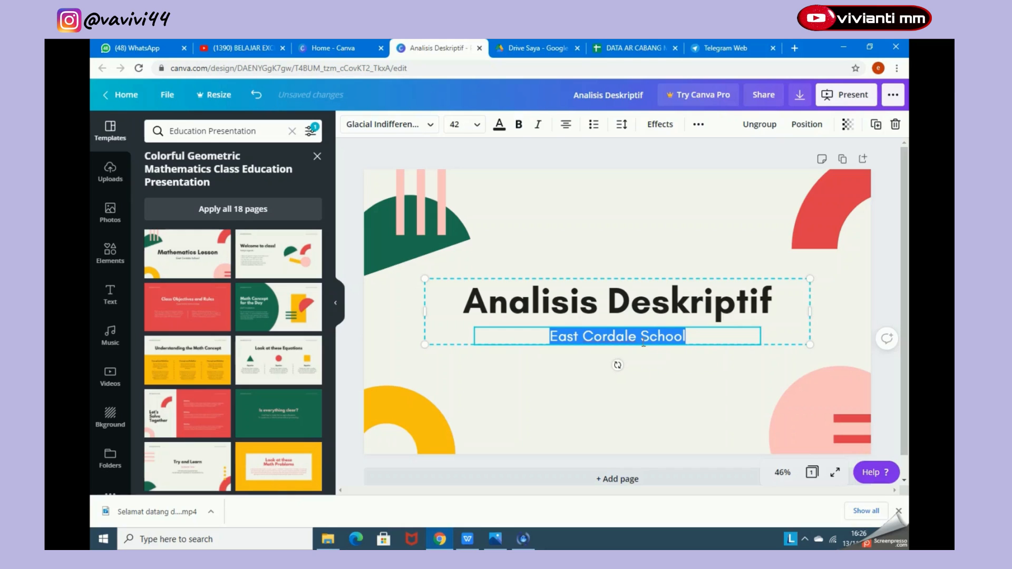
key("BackSpace")
type("-")
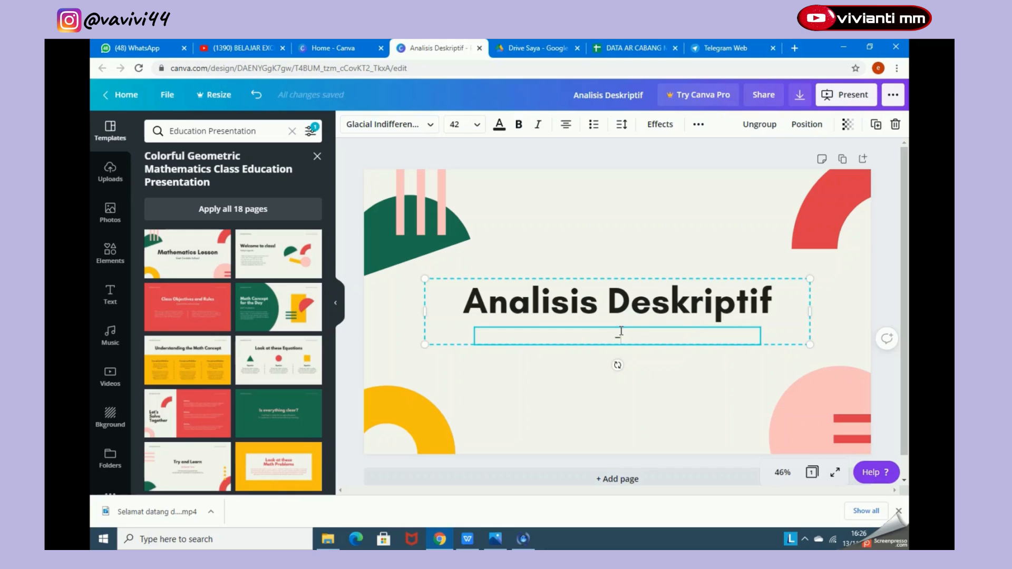
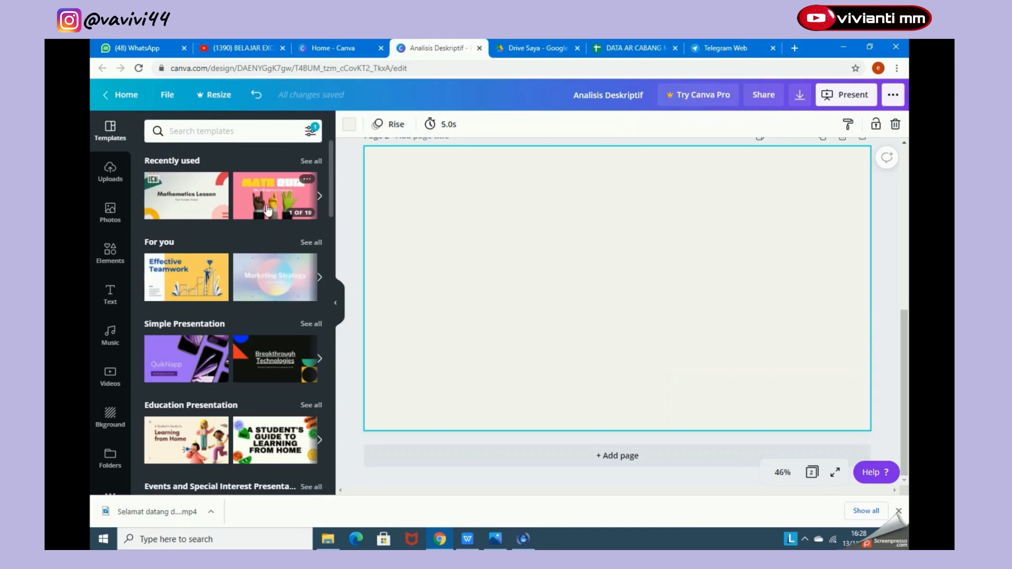
Step: Apply the "Look at these Equations" layout from the recently used Colorful Geometric Mathematics Class Education Presentation template to page 2
left_click(188, 202)
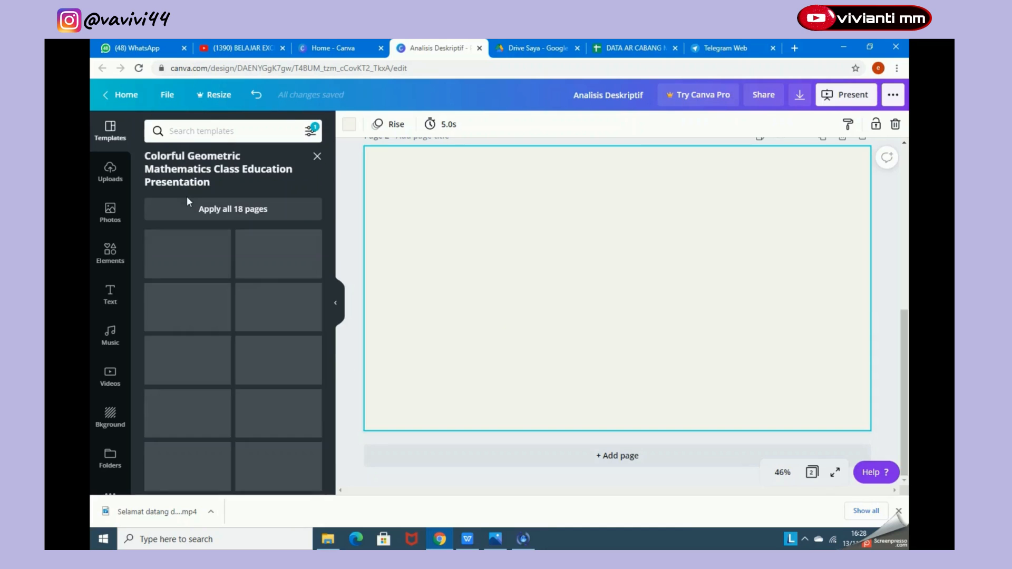
scroll(295, 327, "down", 1)
scroll(294, 327, "down", 1)
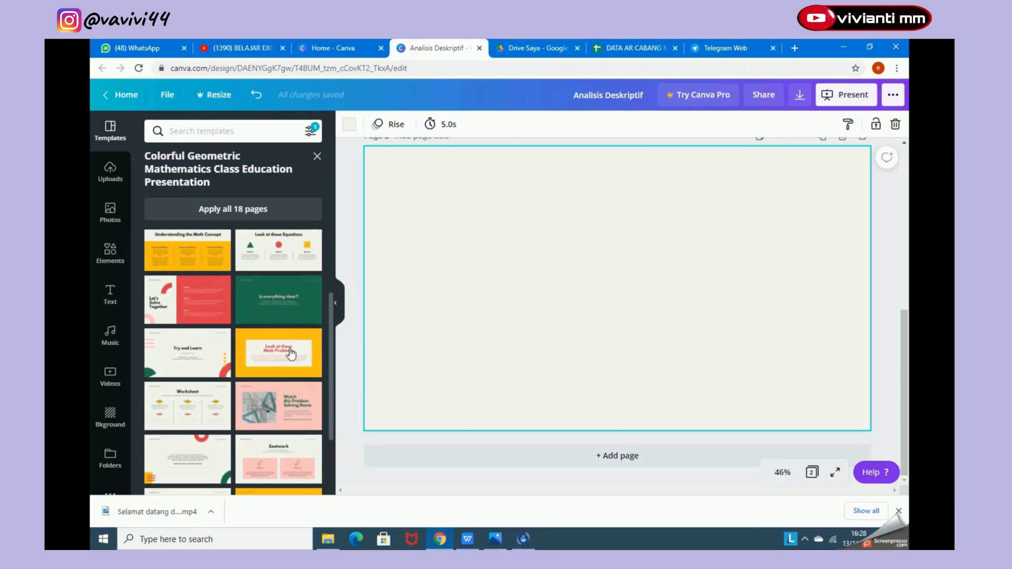
scroll(642, 266, "up", 2)
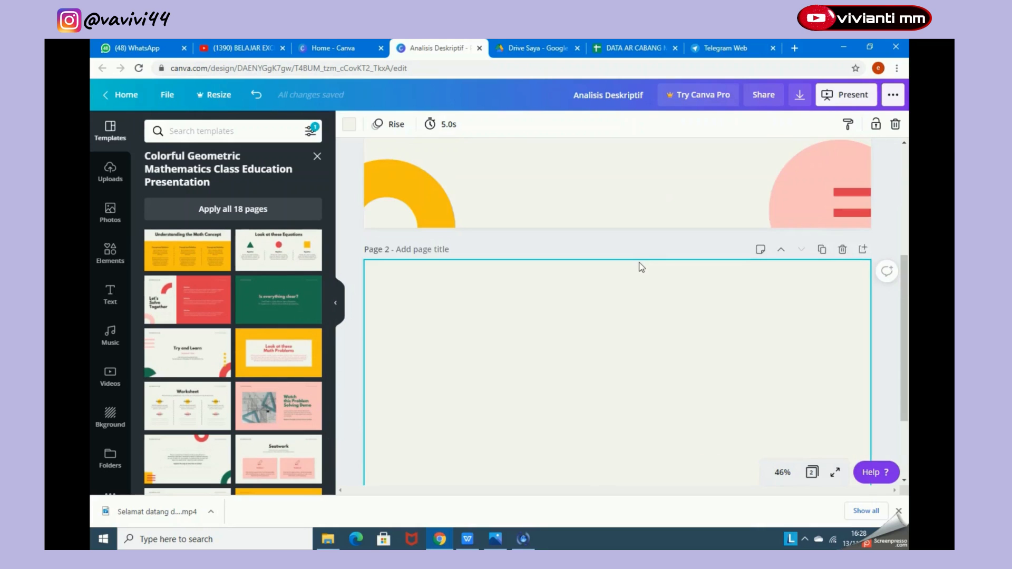
scroll(502, 313, "down", 2)
scroll(556, 233, "up", 4)
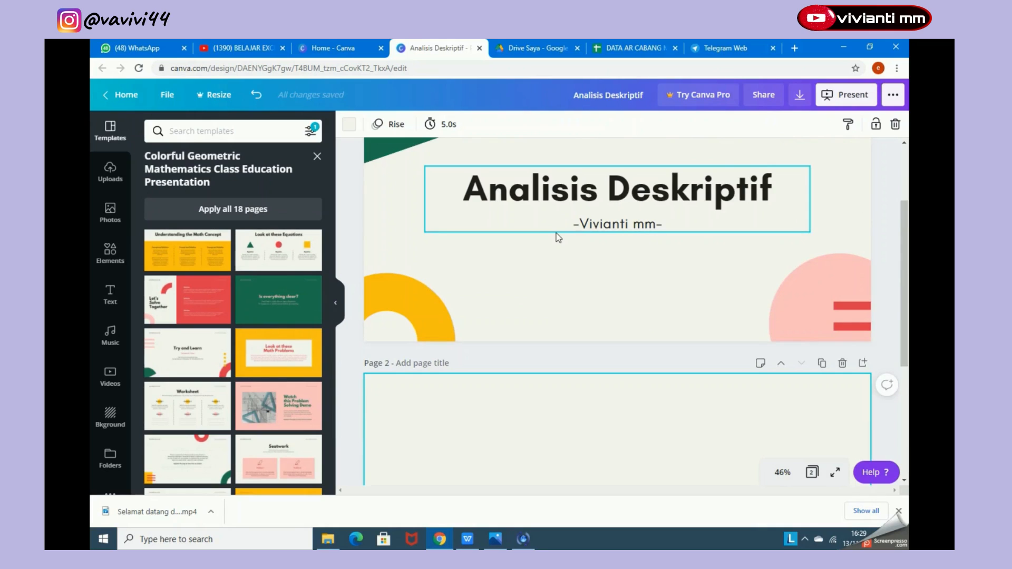
scroll(555, 233, "down", 3)
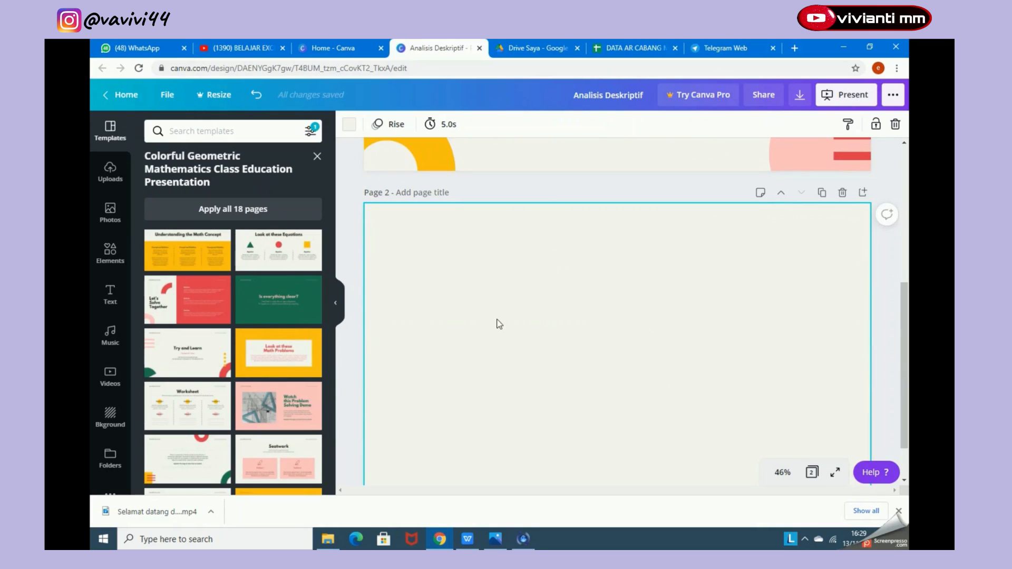
scroll(505, 326, "down", 1)
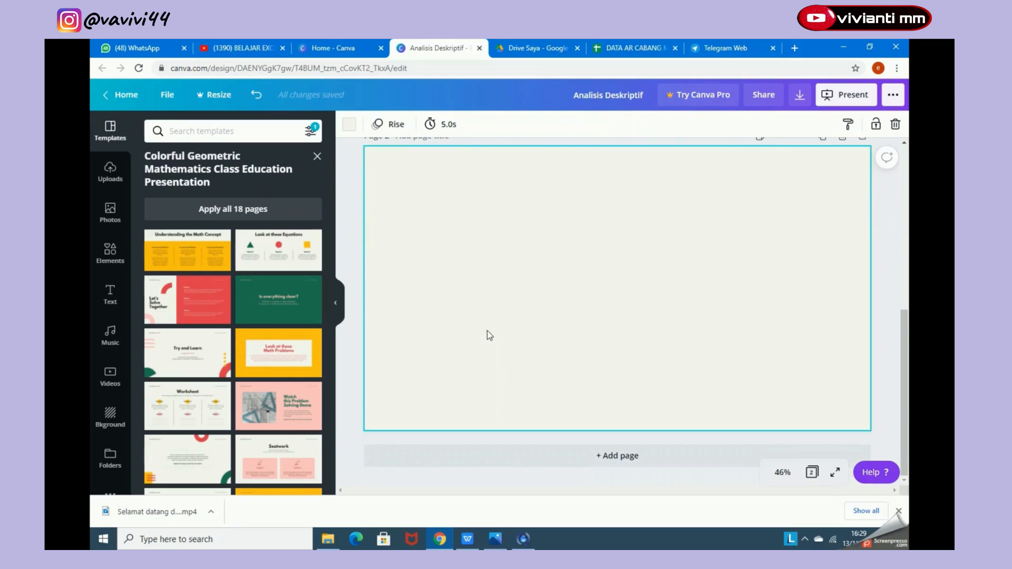
left_click(284, 269)
Step: Replace the heading "Look at these Equations" on page 2 with "Pembahasan Inti"
left_click(615, 222)
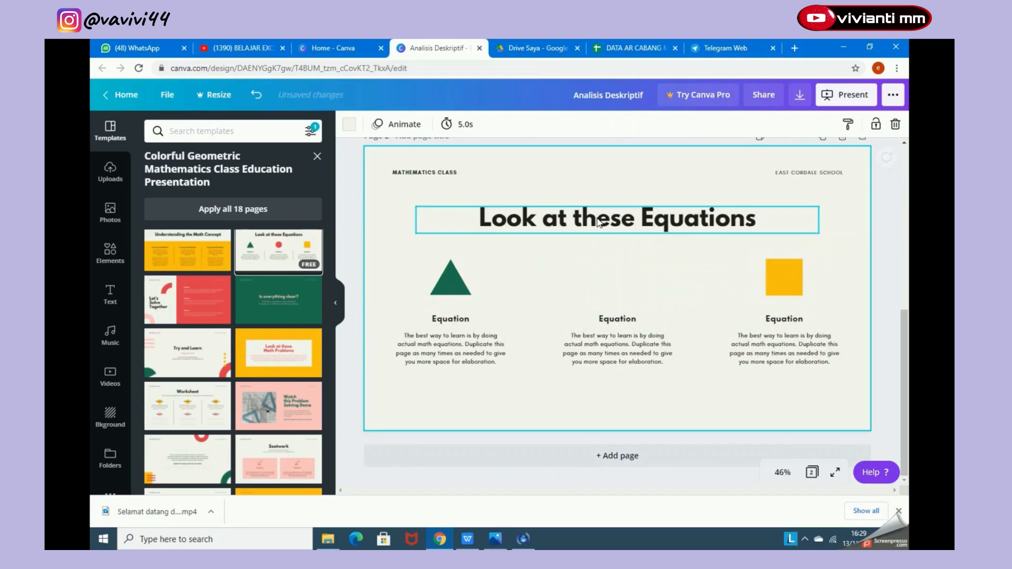
left_click_drag(484, 221, 759, 221)
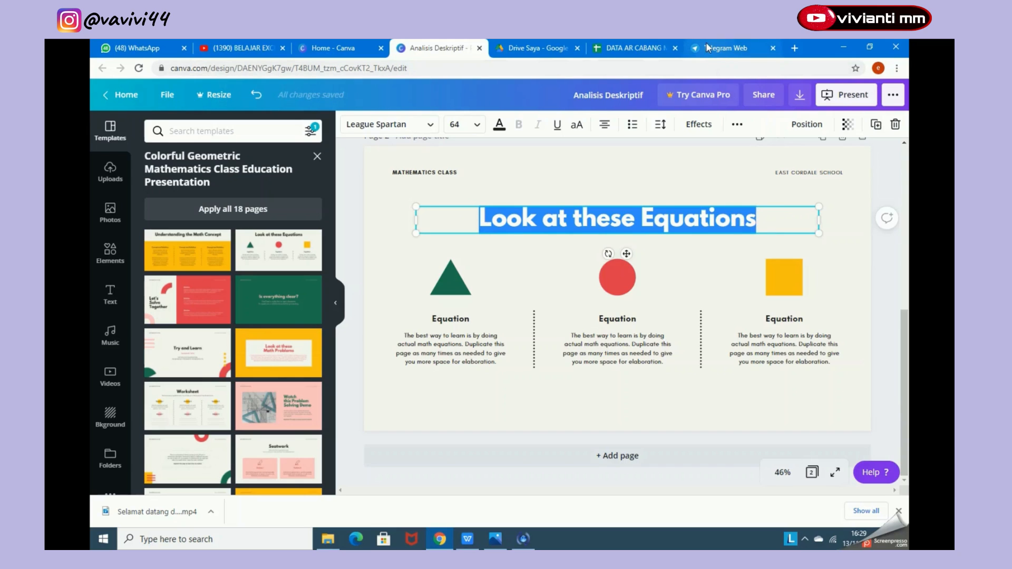
type("Pembahasan In")
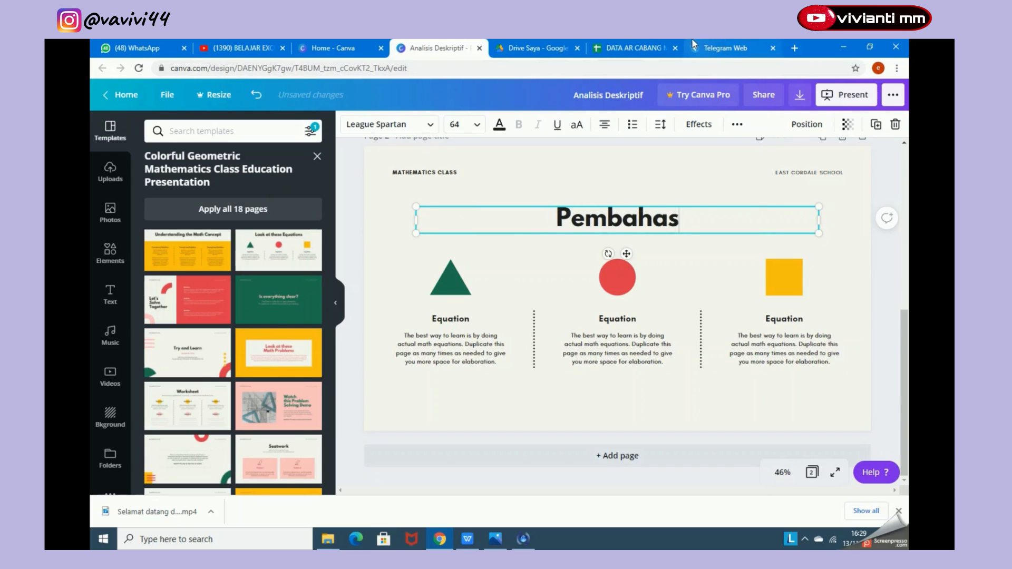
type("ti")
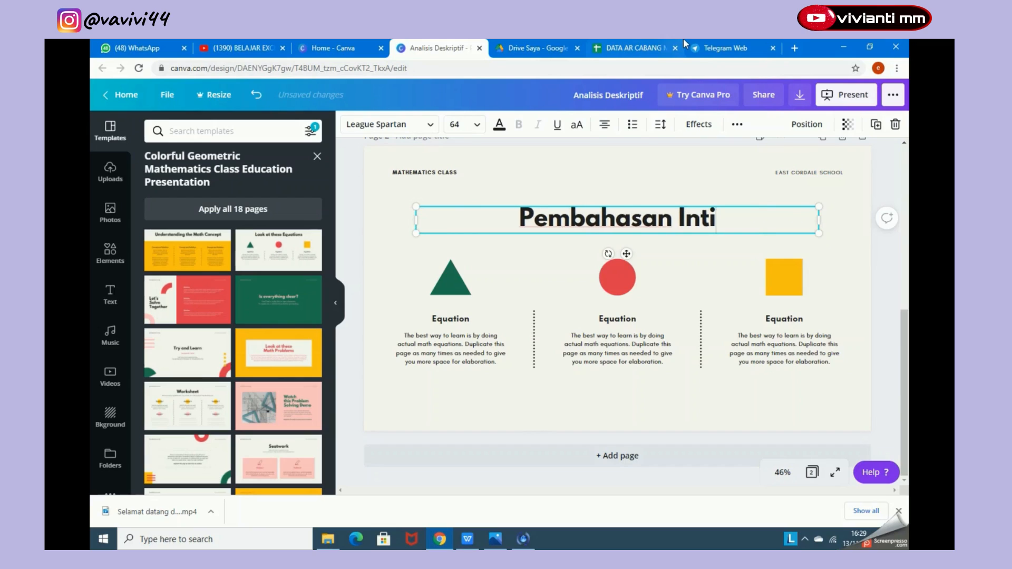
Step: Delete the small "Mathematics Class" and "East Cordale School" labels above the heading on page 2
left_click(463, 175)
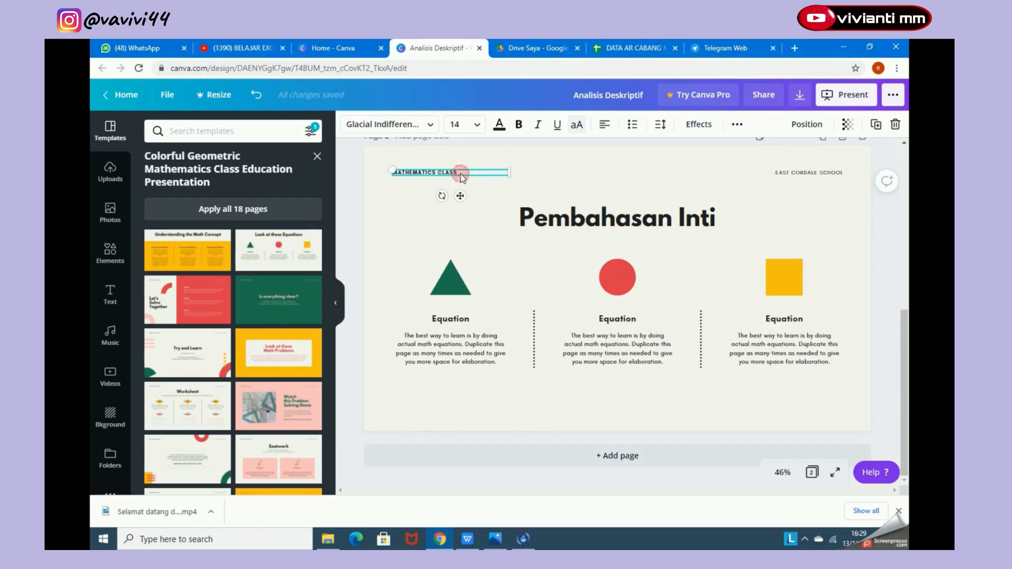
key("Delete")
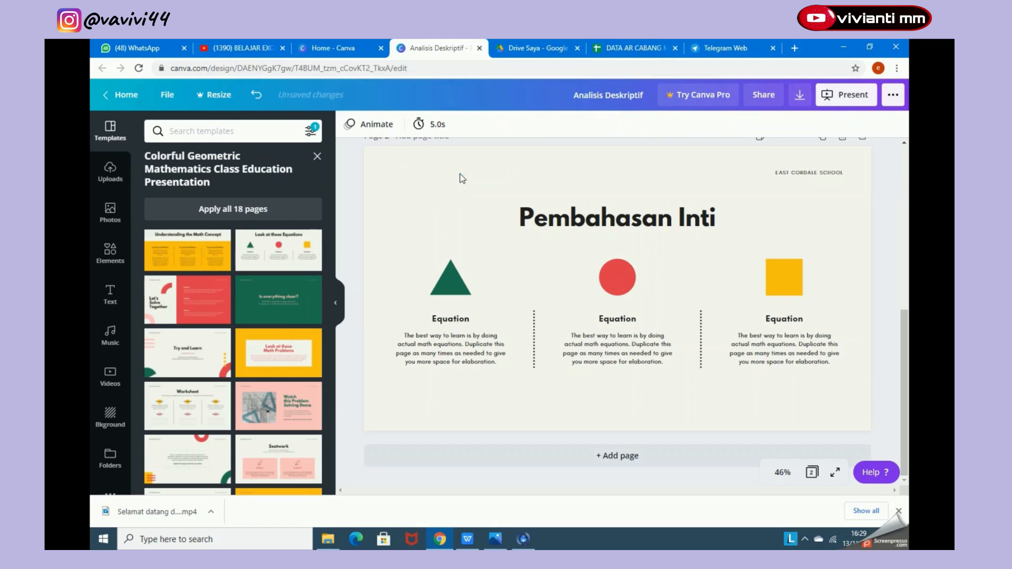
left_click(827, 173)
key("Delete")
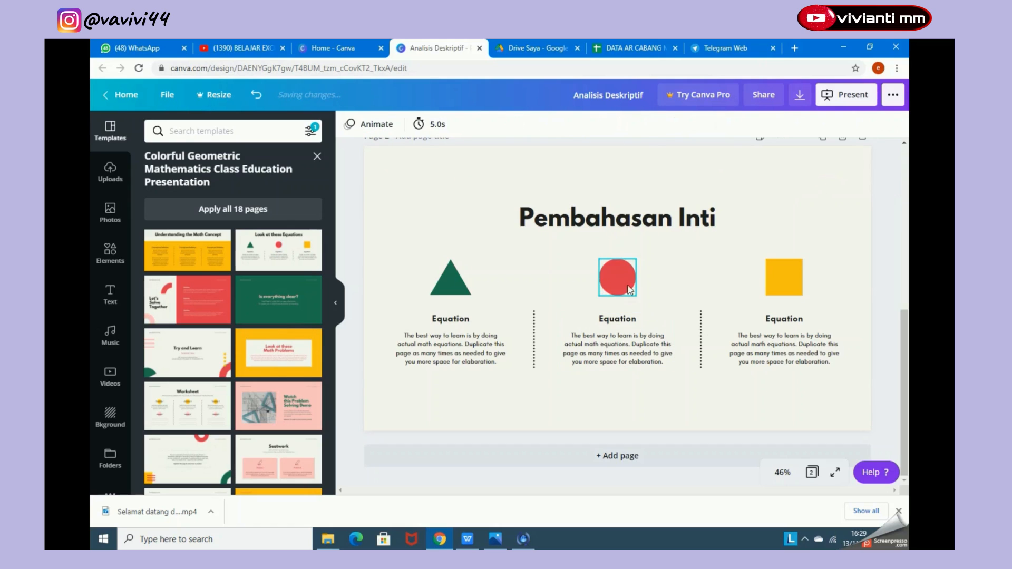
Step: Replace the three "Equation" subheadings on page 2 with "Median", "Mean" and "Modus", in that order
left_click(444, 314)
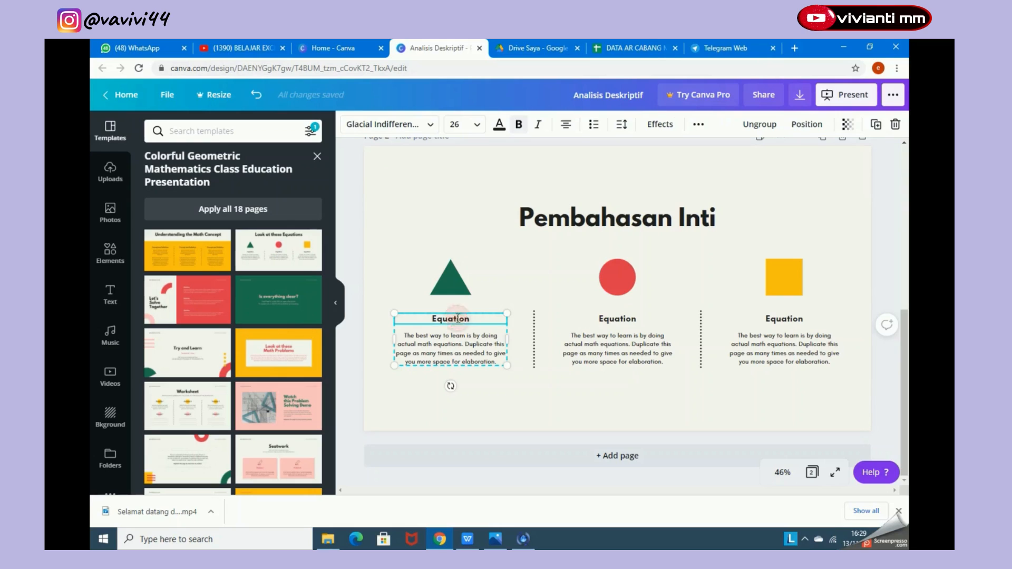
double_click(440, 316)
type("Median")
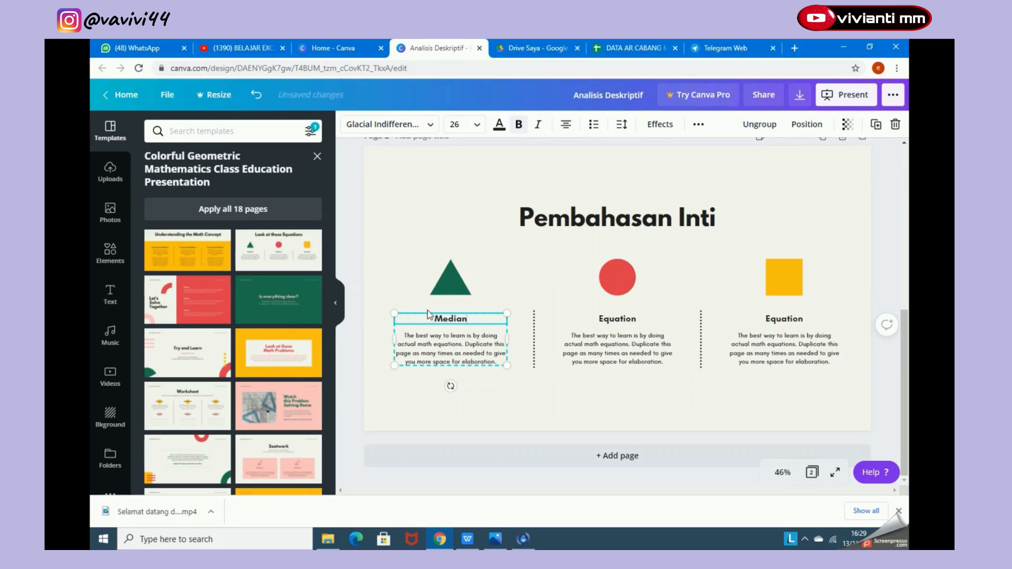
left_click(615, 317)
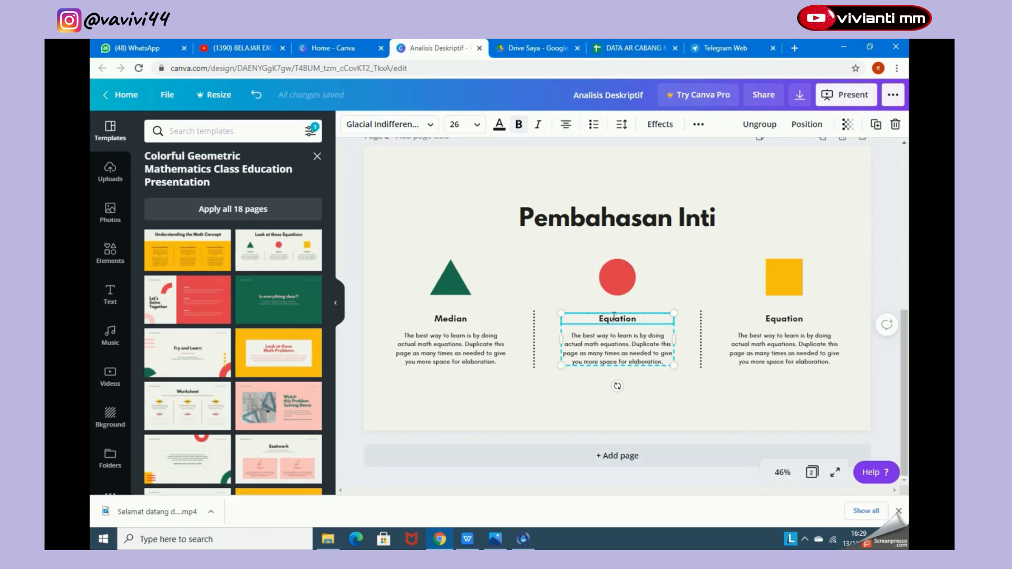
double_click(612, 318)
type("Mean")
left_click(775, 319)
double_click(775, 319)
type("Modus")
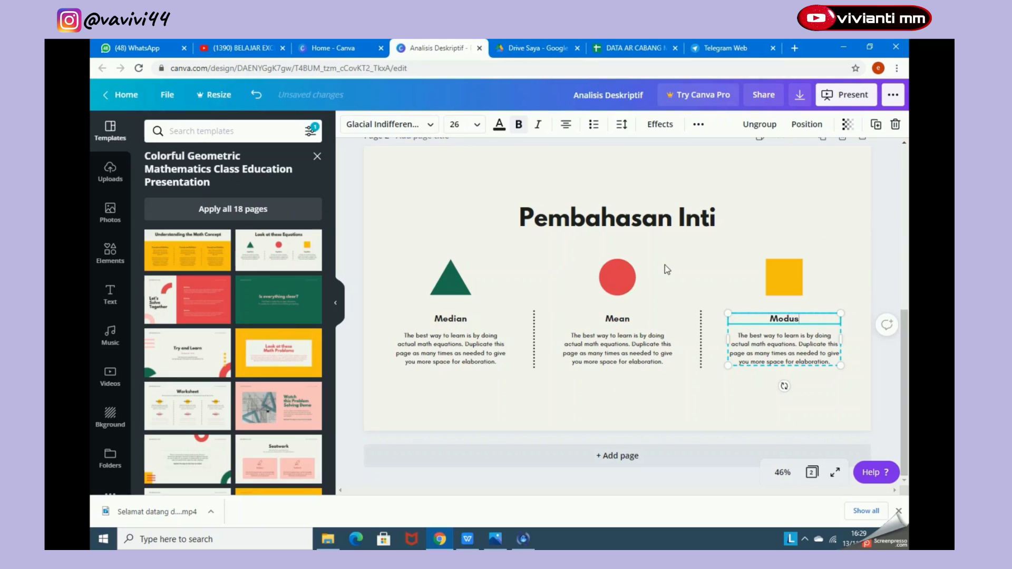
Step: Change the font of the "Median" subheading on page 2 to Abys
left_click(446, 353)
double_click(463, 320)
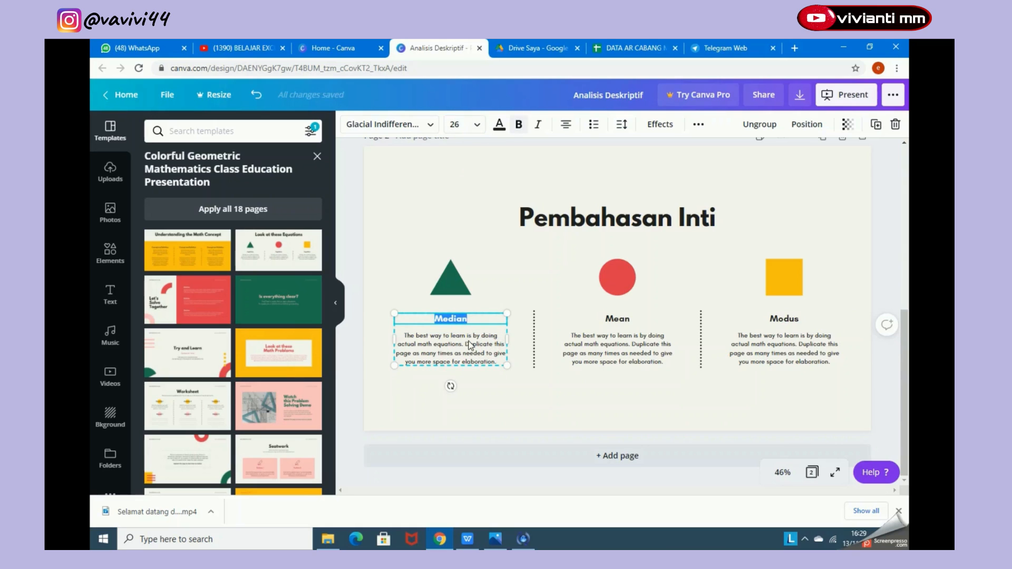
left_click(483, 327)
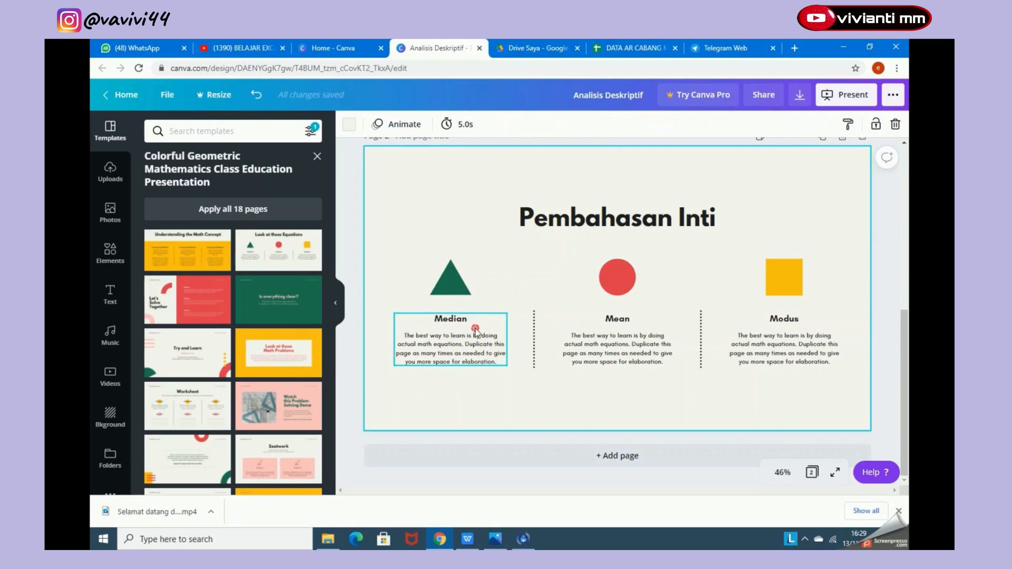
left_click(483, 325)
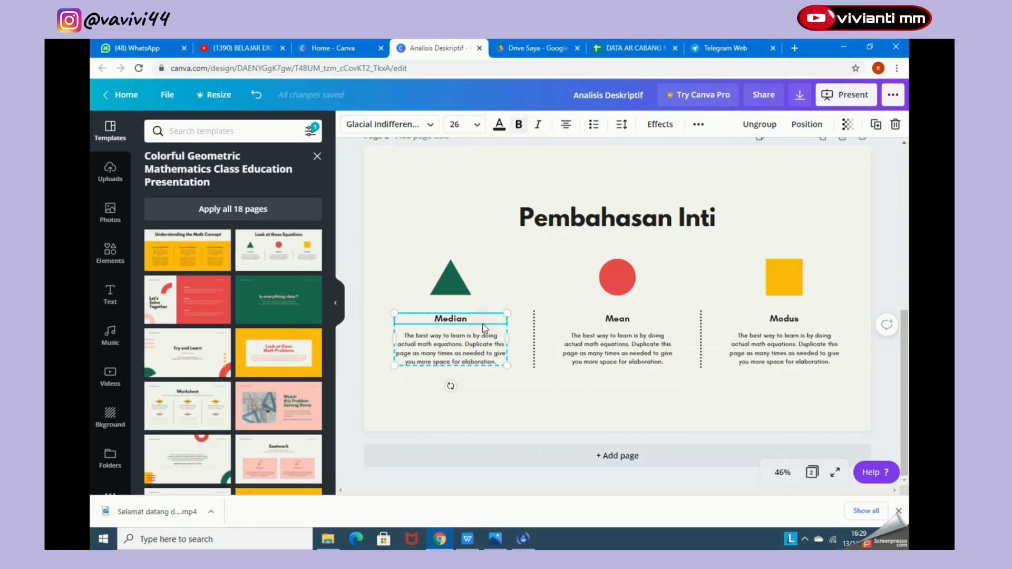
double_click(436, 317)
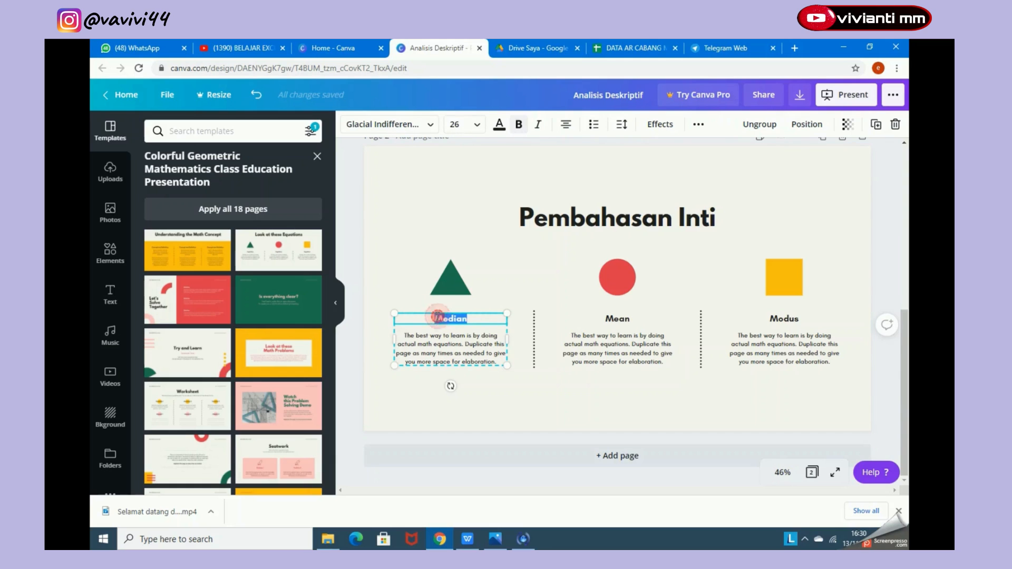
left_click(432, 125)
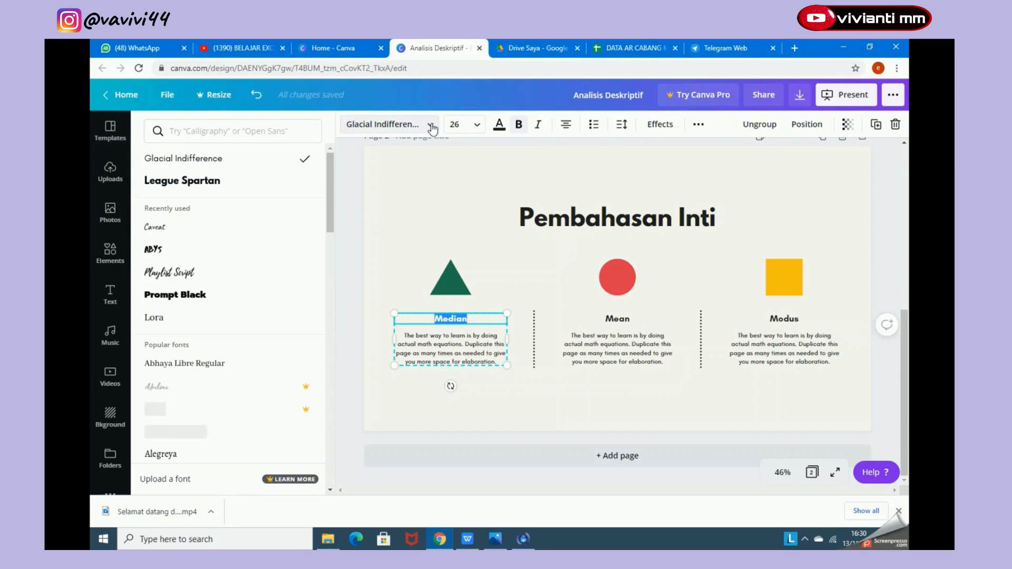
left_click(170, 251)
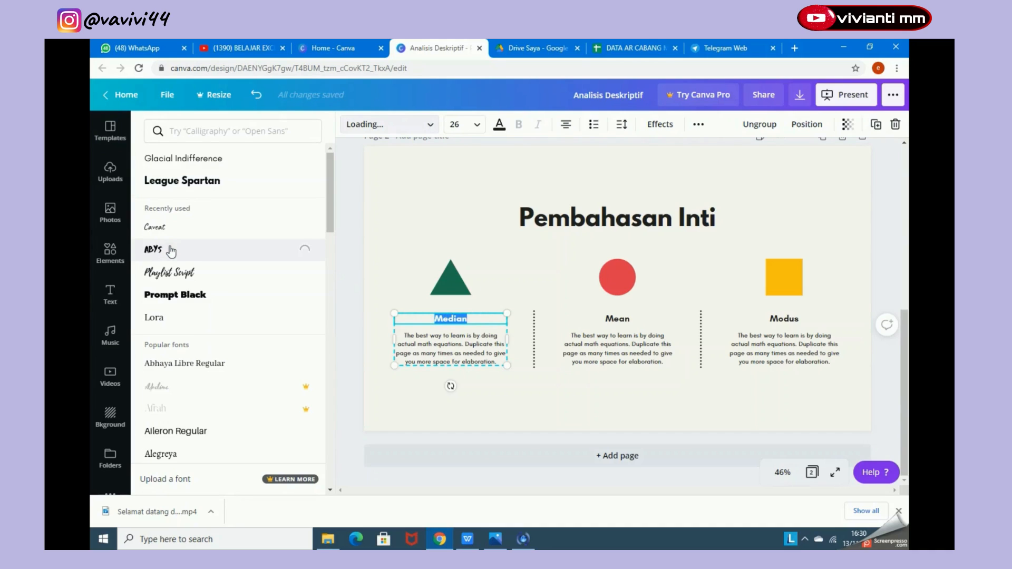
left_click(504, 287)
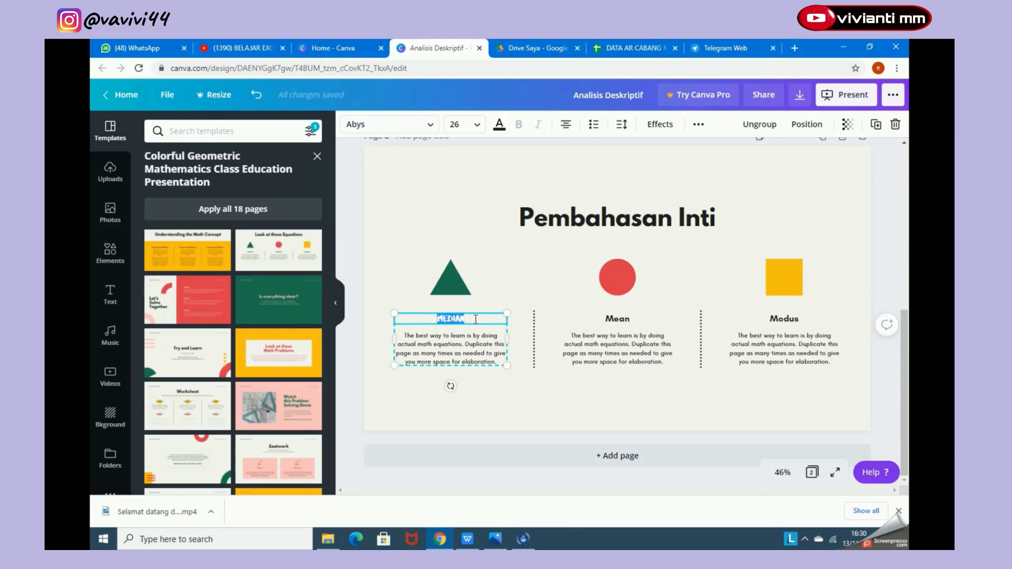
left_click(504, 280)
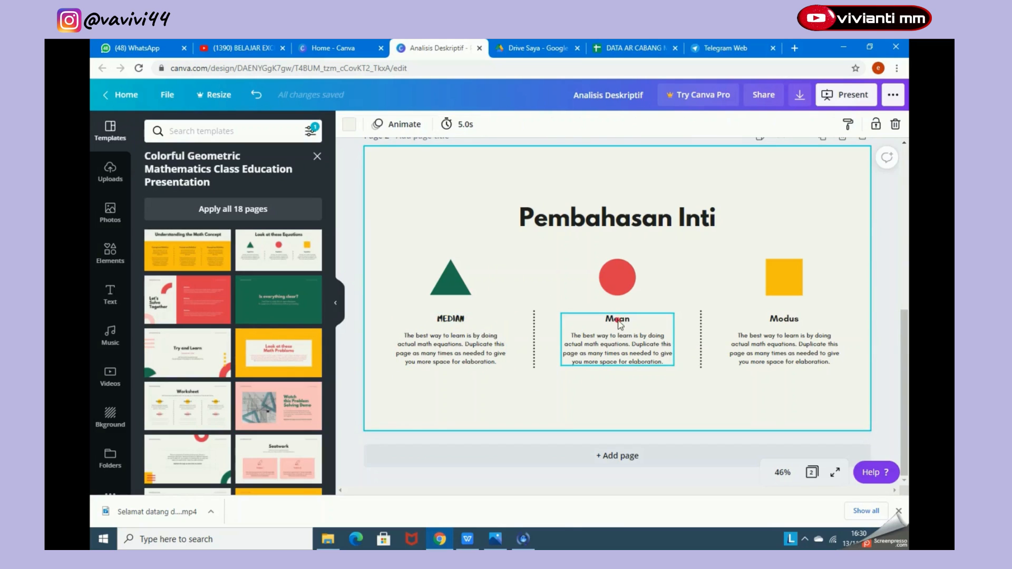
Step: Change the font of the "Mean" and "Modus" subheadings to Abys
left_click(619, 320)
double_click(618, 320)
left_click(437, 125)
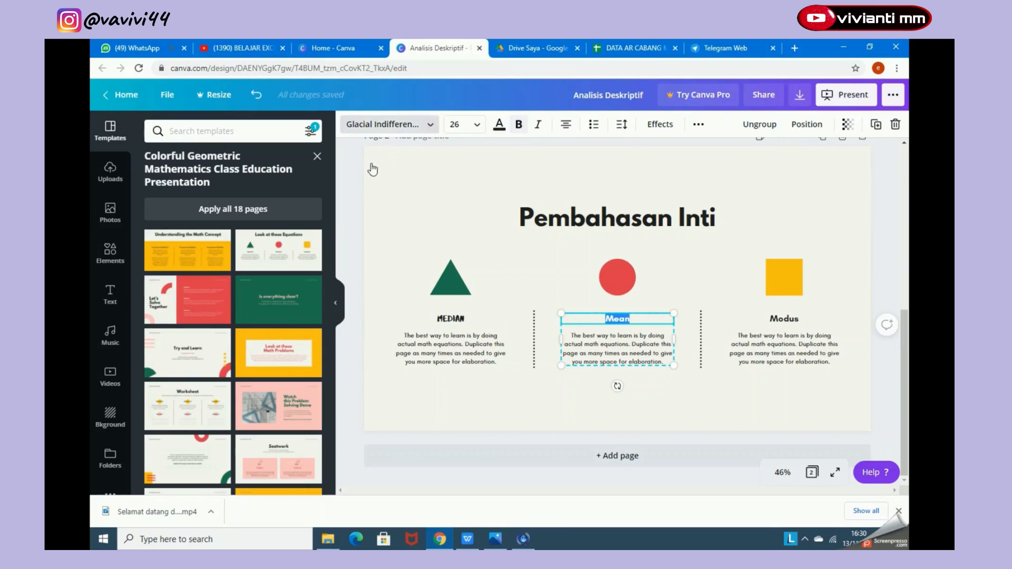
left_click(172, 248)
left_click(798, 351)
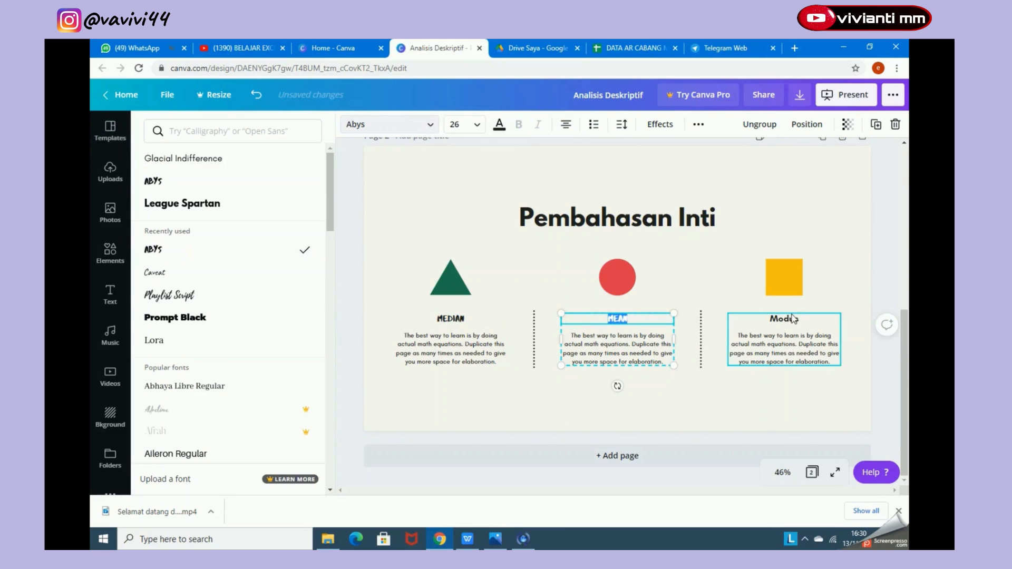
double_click(786, 319)
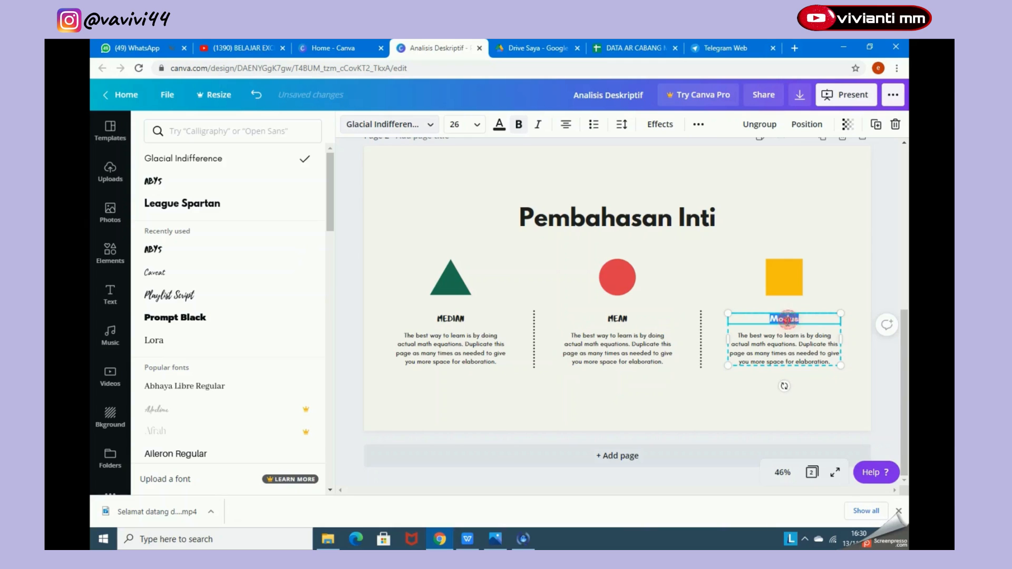
left_click(276, 182)
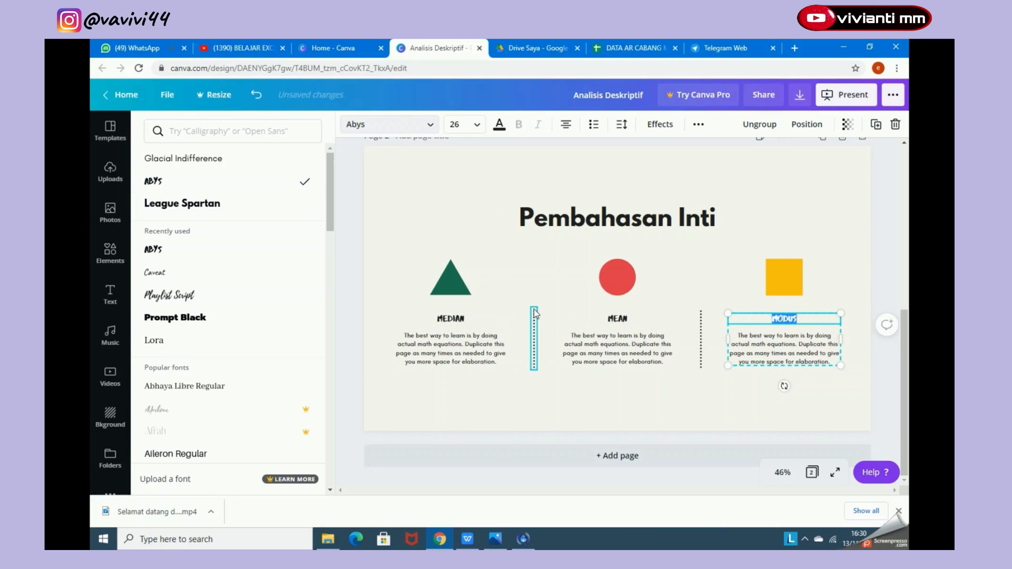
left_click(550, 299)
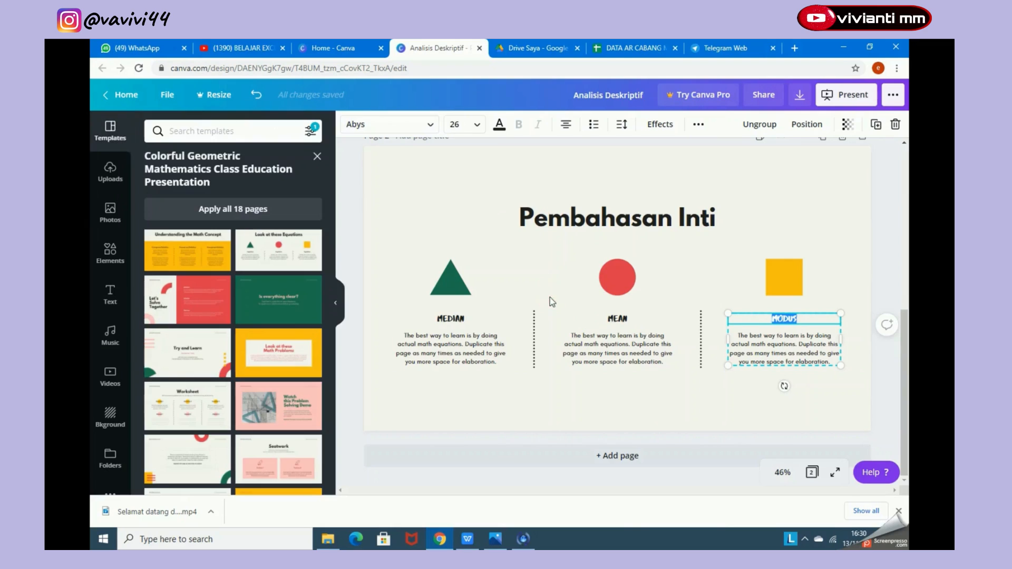
left_click(617, 345)
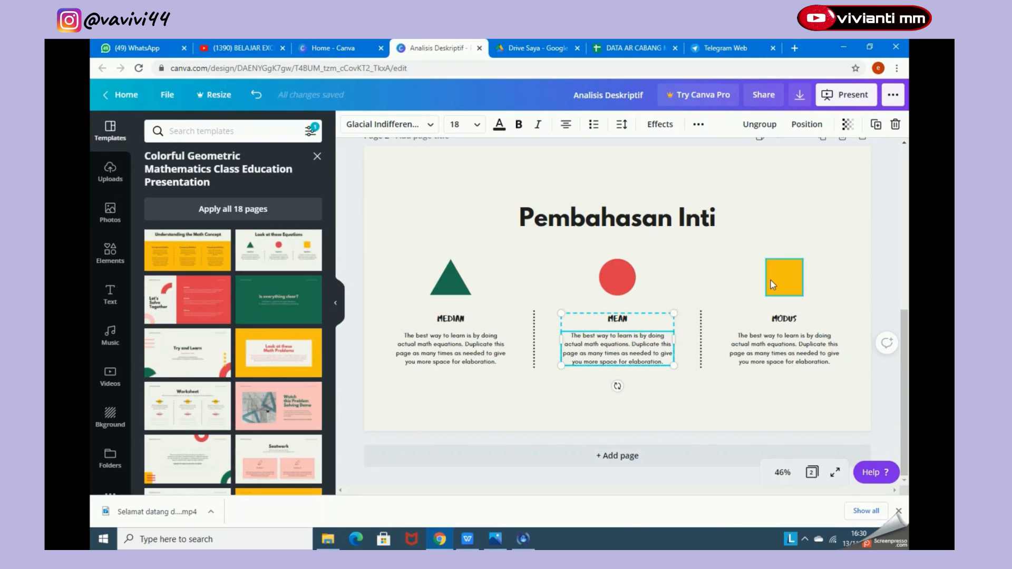
left_click(610, 284)
left_click(442, 277)
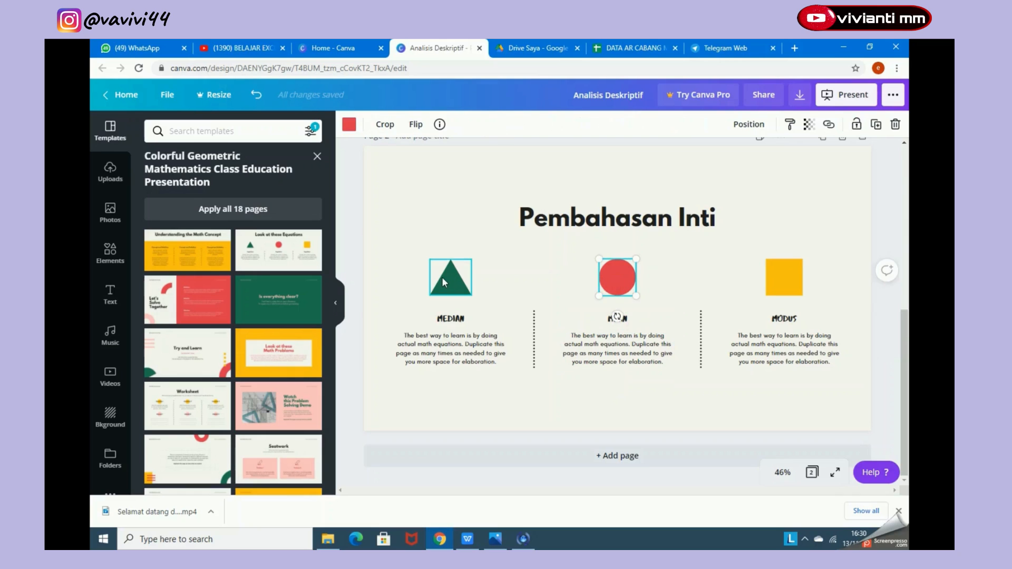
left_click(551, 255)
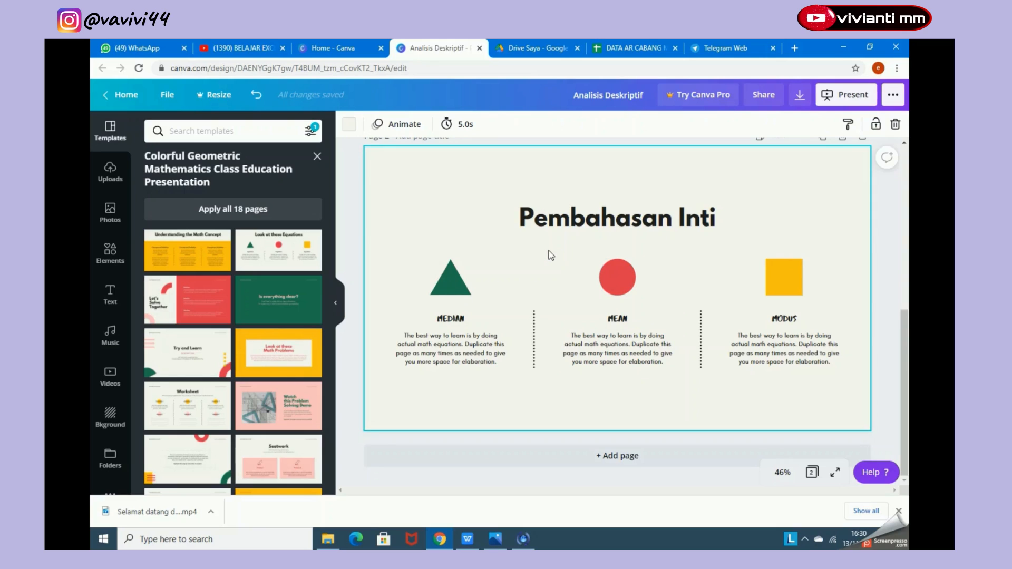
Step: Try yellow as the text colour of the description under "Median" and undo the colour change
left_click(468, 343)
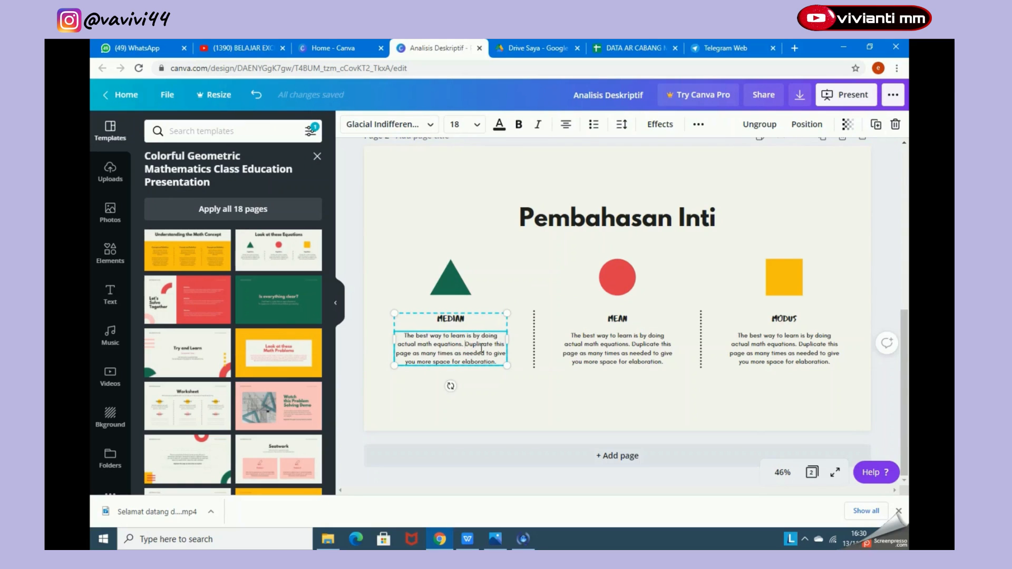
left_click(499, 125)
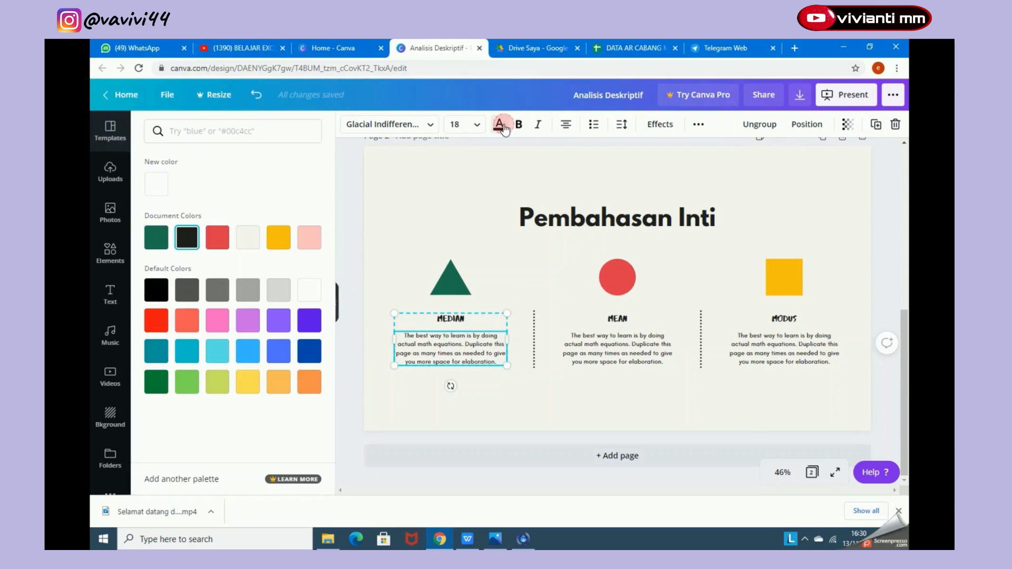
left_click(243, 381)
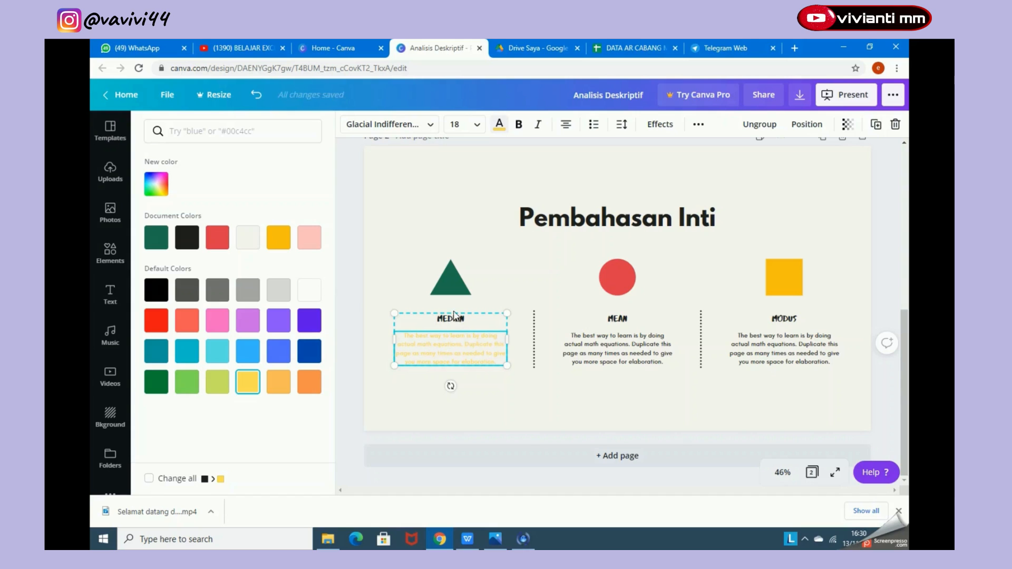
key("ctrl+z")
Step: Recolour the green triangle above "Median" with the same document red as the circle above "Mean"
left_click(451, 279)
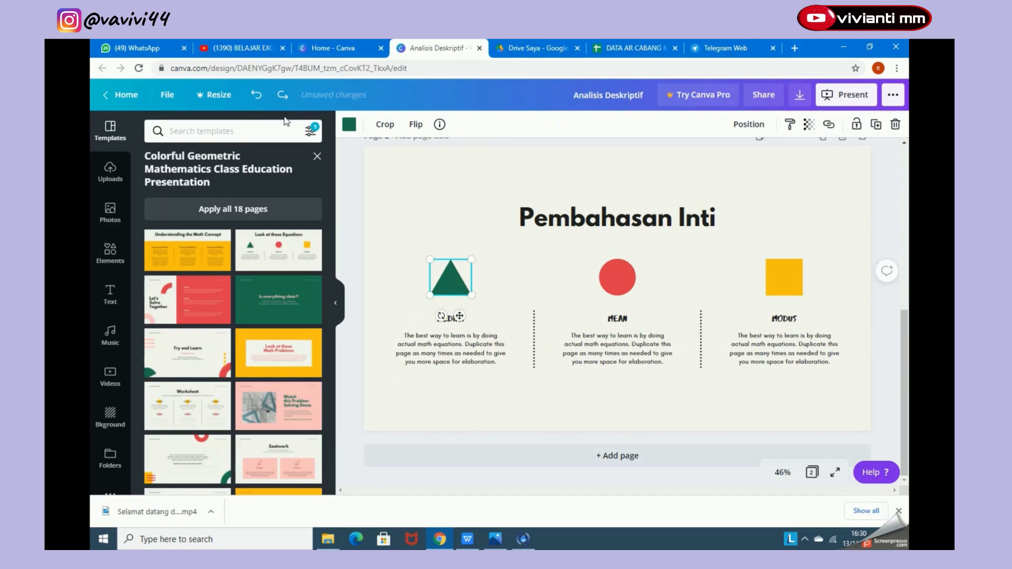
left_click(355, 127)
left_click(217, 320)
left_click(248, 320)
left_click(310, 351)
left_click(309, 382)
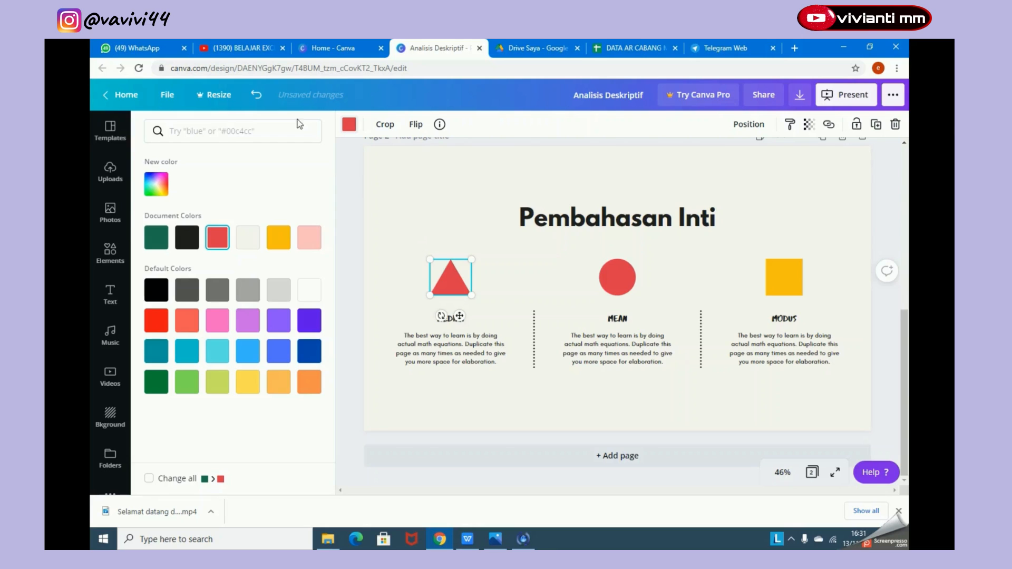
Step: Change the "Pembahasan Inti" heading to the Abys font at size 56
left_click(576, 223)
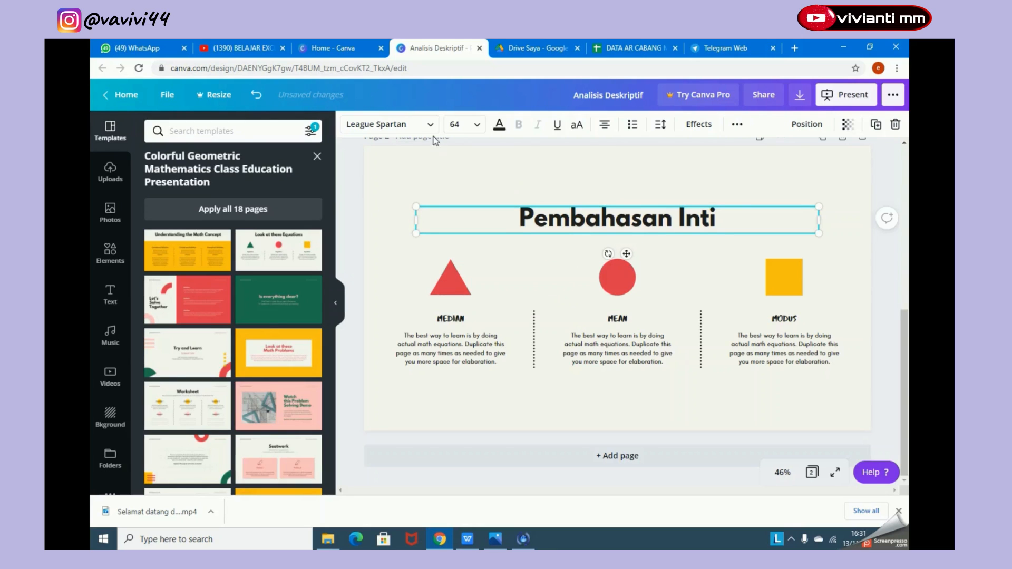
left_click(430, 125)
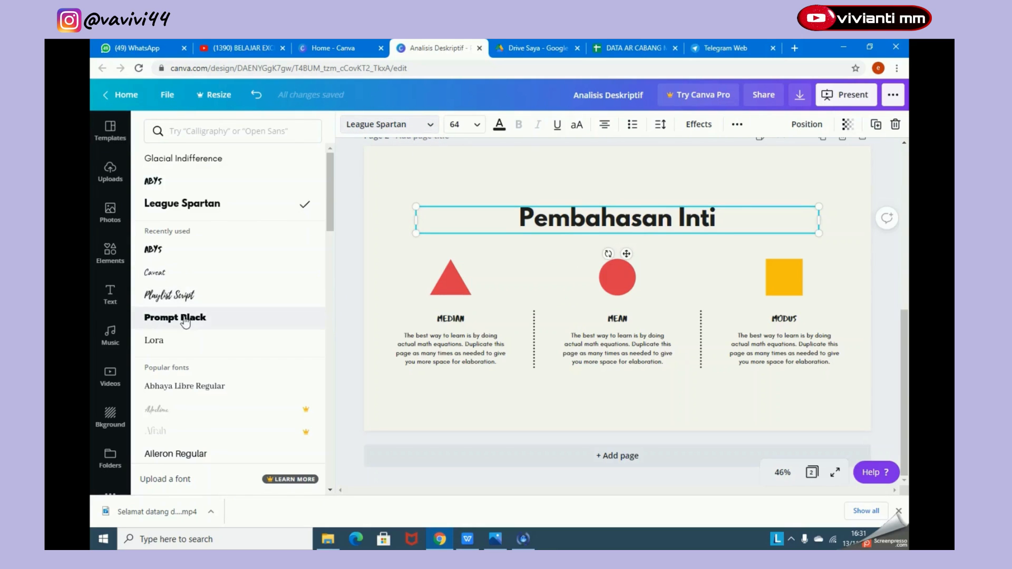
left_click(166, 182)
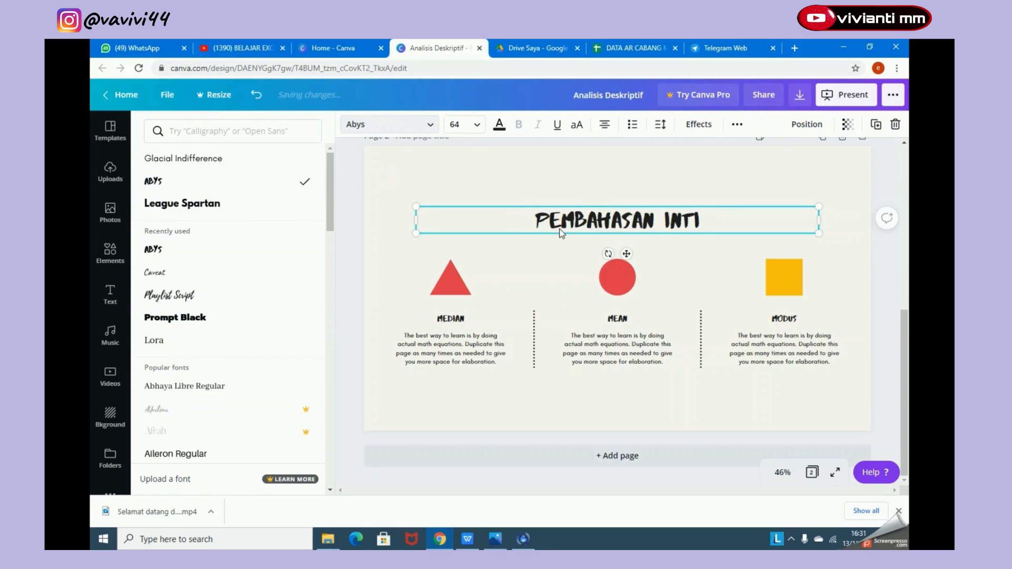
left_click(481, 133)
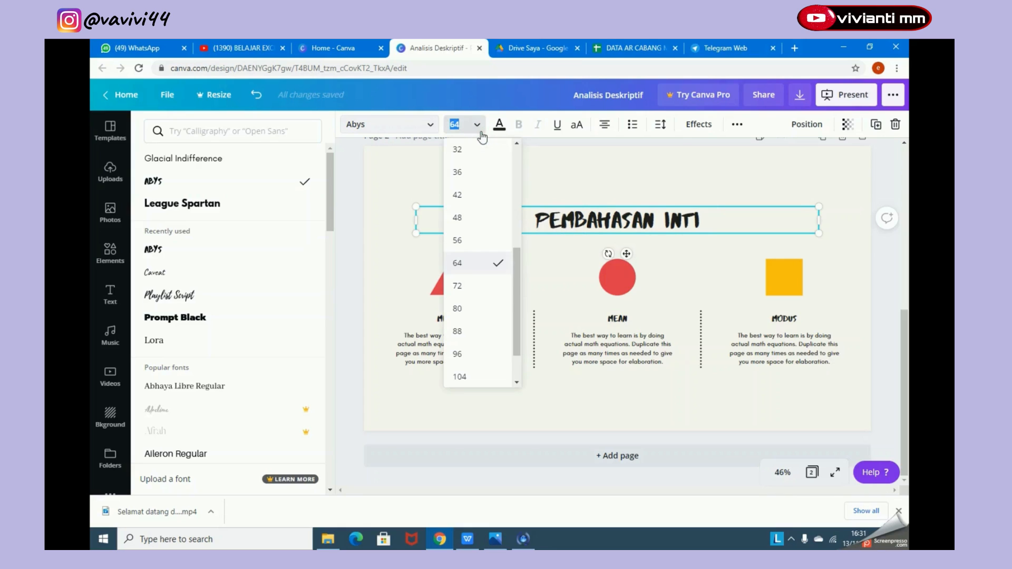
left_click(457, 240)
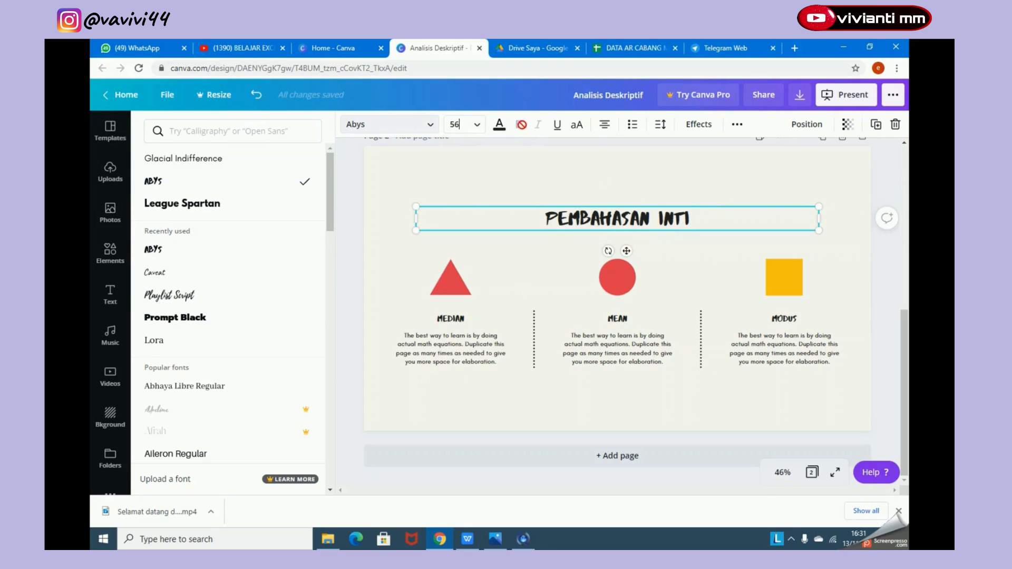
left_click(579, 251)
Step: Try bold and italic styling on the description under "Mean", and align its text to the left
left_click(587, 343)
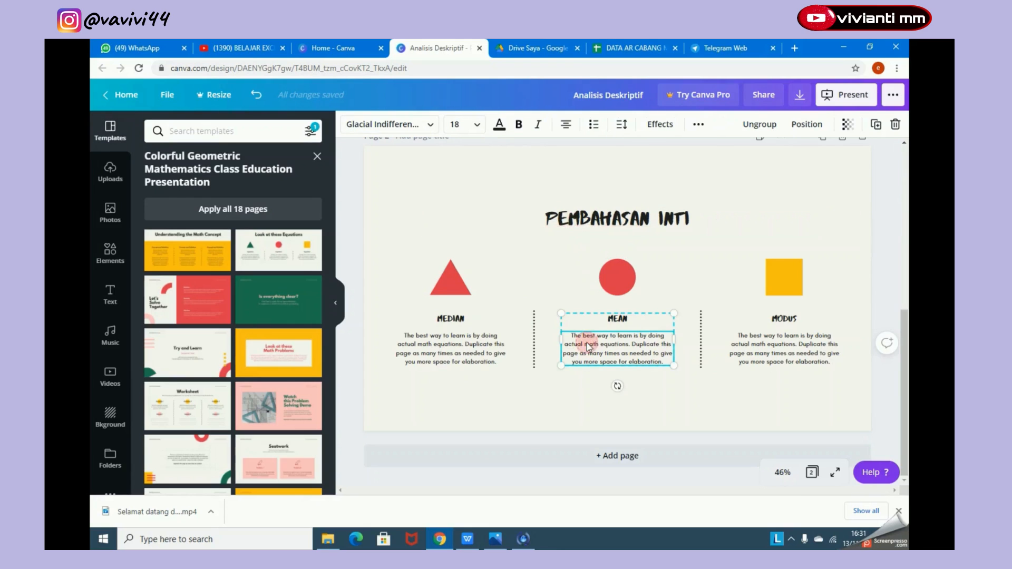
left_click(519, 127)
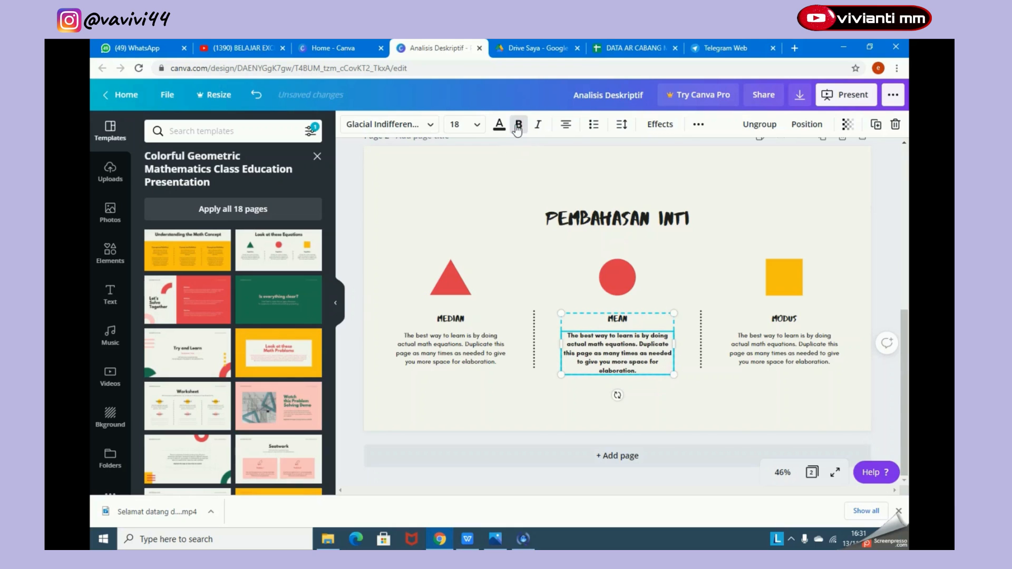
key("ctrl+z")
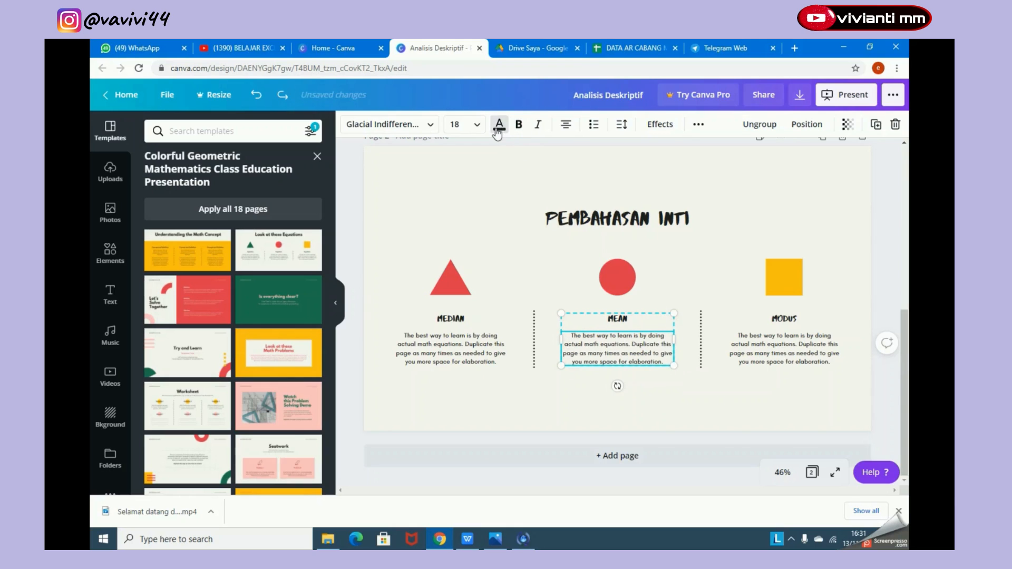
left_click(536, 127)
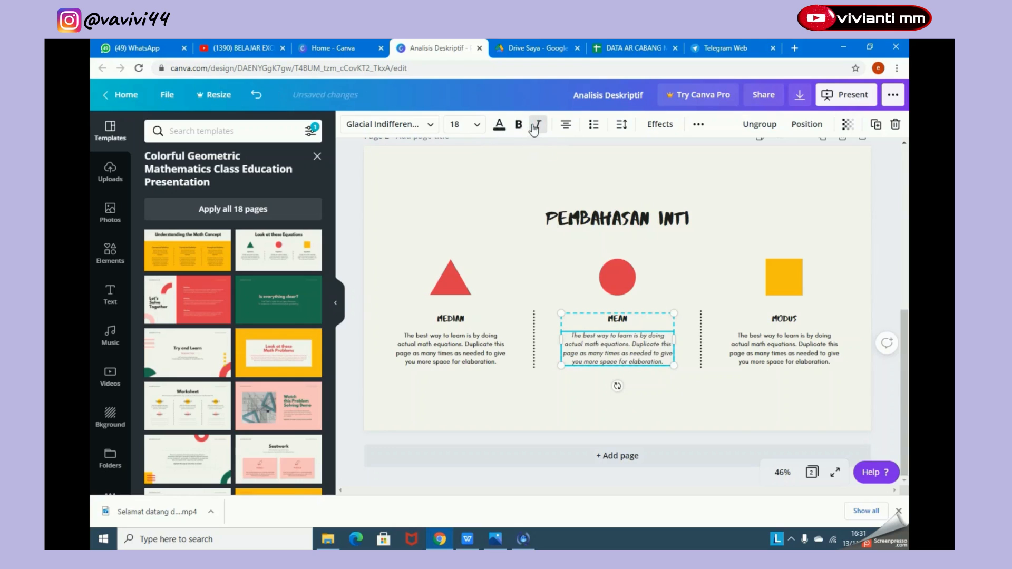
left_click(565, 128)
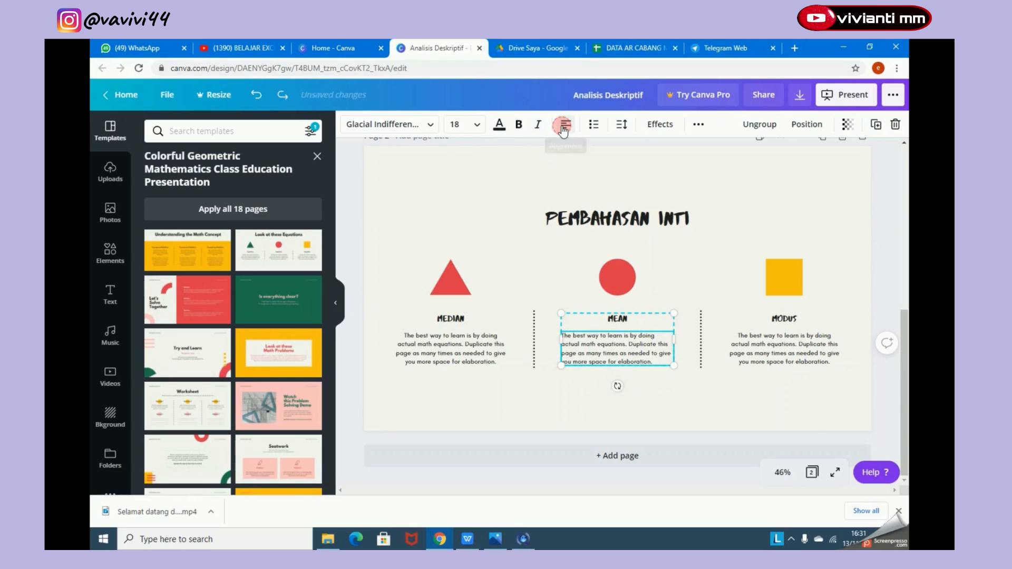
Step: Centre the description under "Mean", then try a bulleted list on it and undo the list
left_click(565, 129)
left_click(563, 129)
left_click(565, 130)
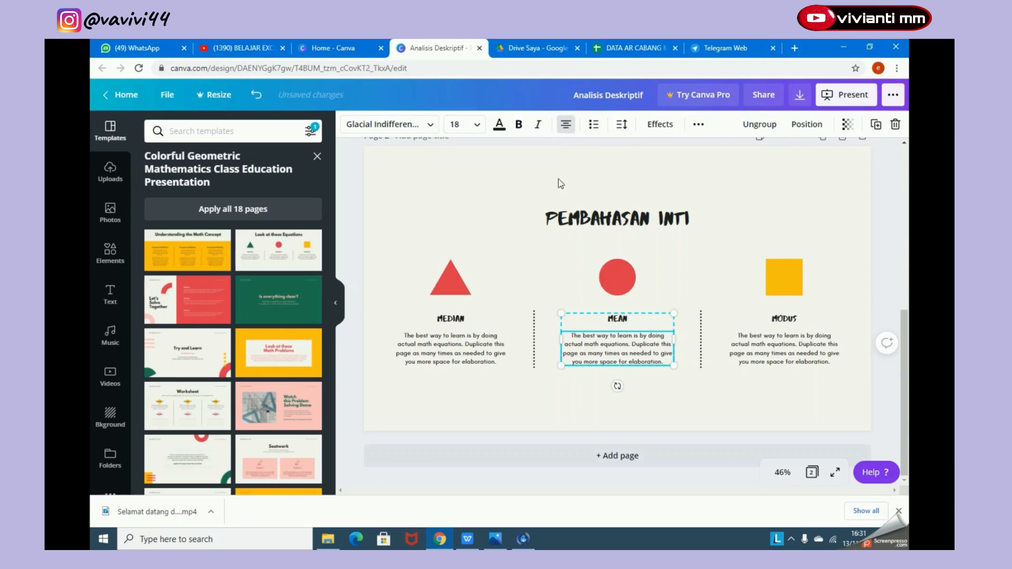
left_click(593, 128)
key("ctrl+z")
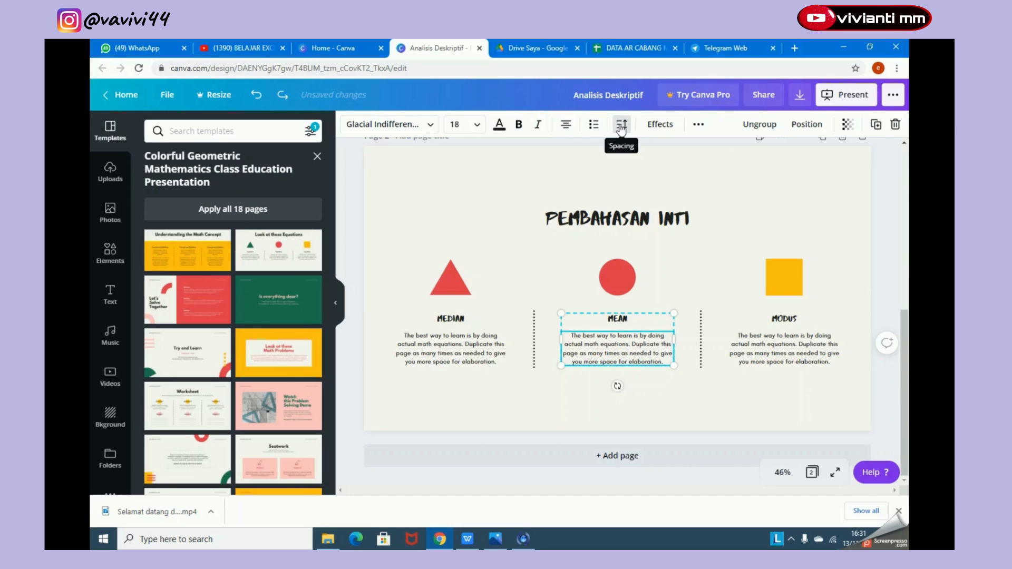
Step: Set the "Mean" description to letter spacing 3 and line height 2.42, and the "Modus" description to line height 2.13
left_click(621, 128)
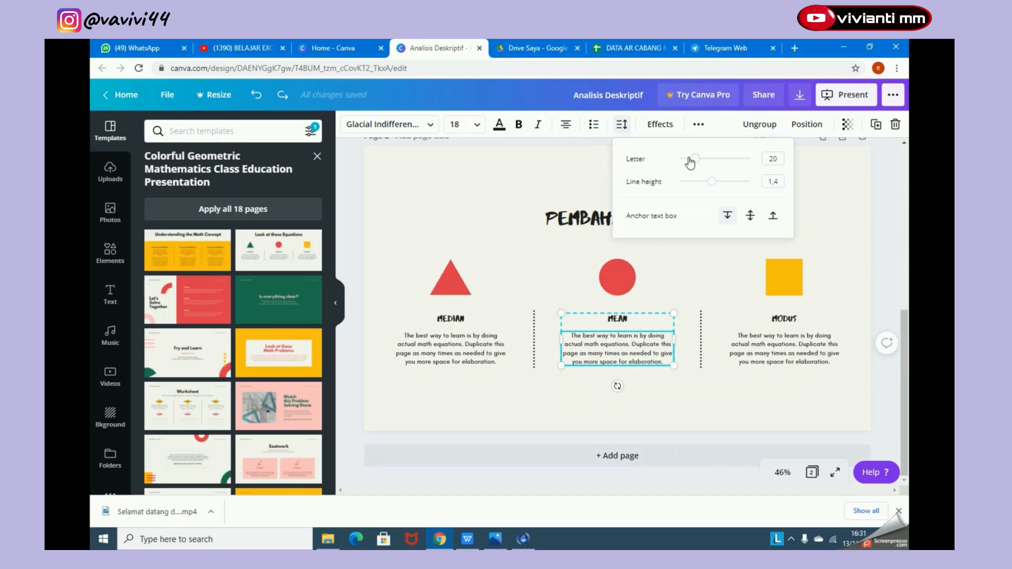
left_click_drag(699, 165, 749, 186)
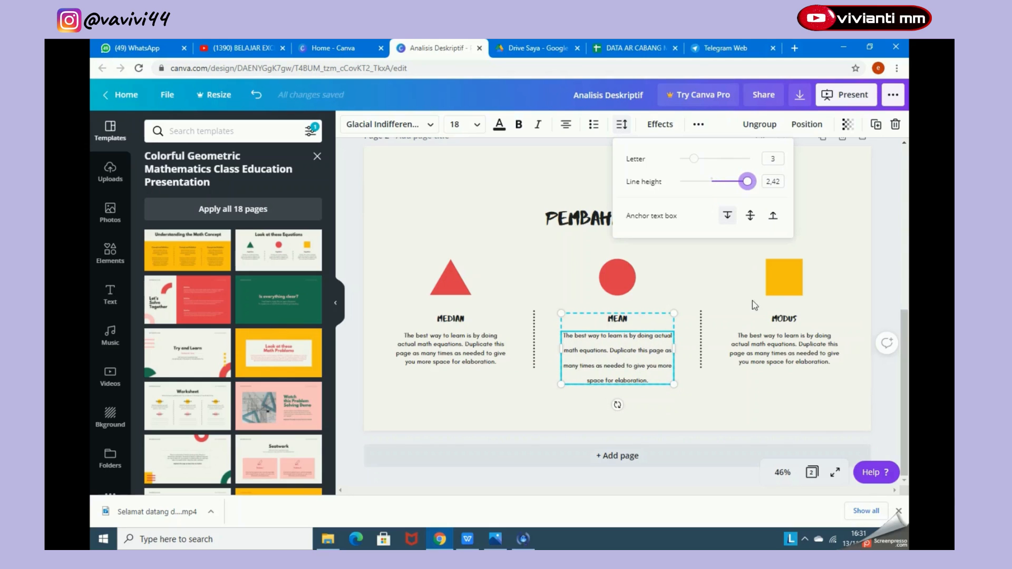
left_click(750, 353)
left_click(622, 125)
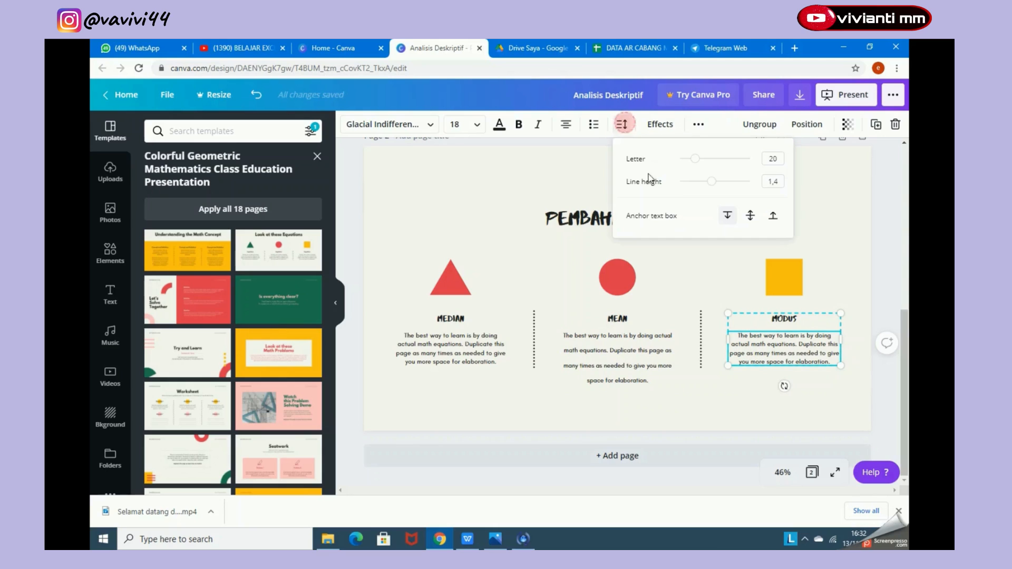
left_click_drag(717, 187, 738, 188)
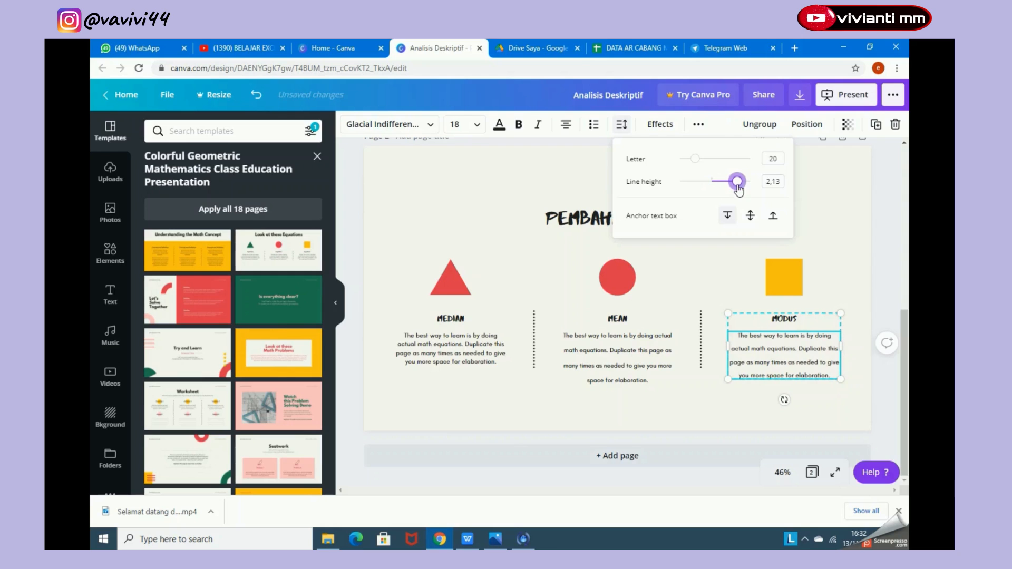
Step: Increase the line height of the description under "Median"
left_click(455, 350)
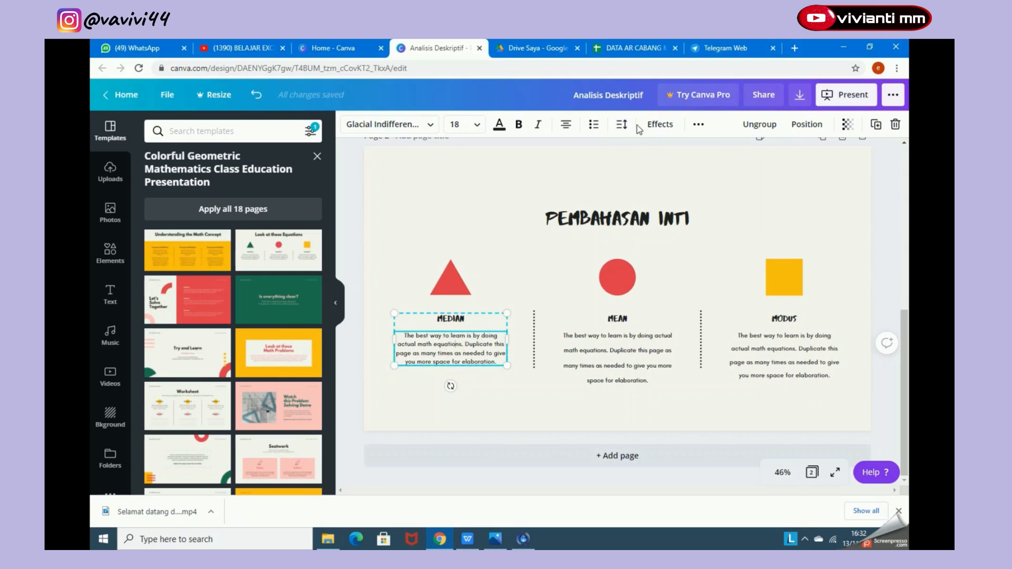
left_click(622, 124)
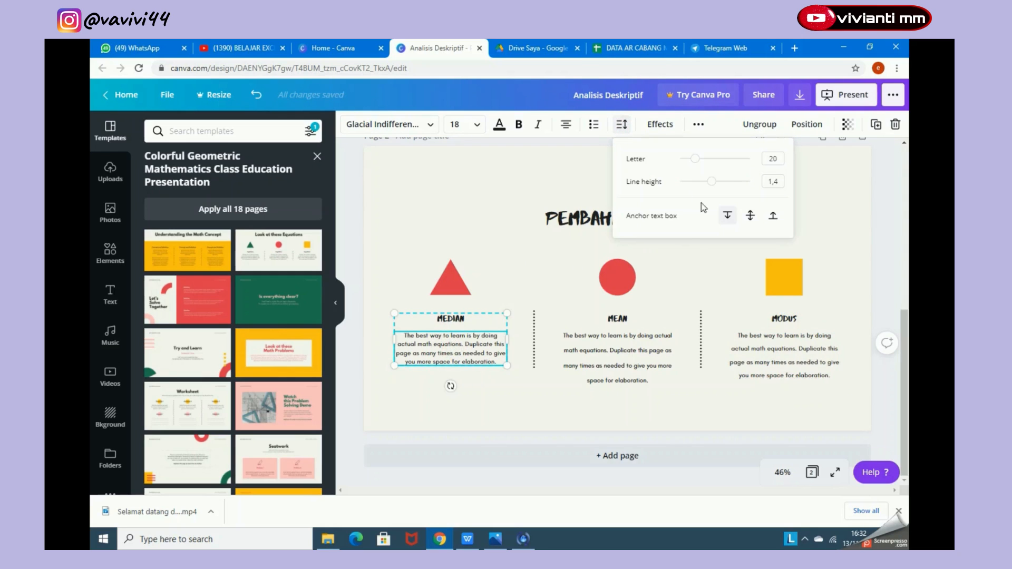
left_click_drag(714, 186, 734, 191)
left_click(579, 244)
Step: Recolour the red circle above "Mean" with dark green
left_click(614, 278)
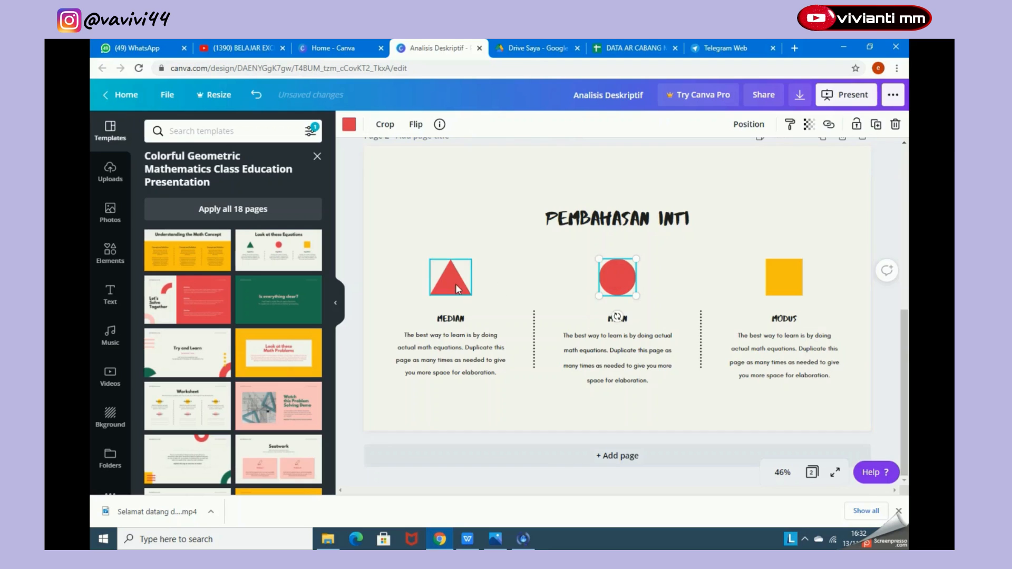
left_click(349, 125)
left_click(157, 238)
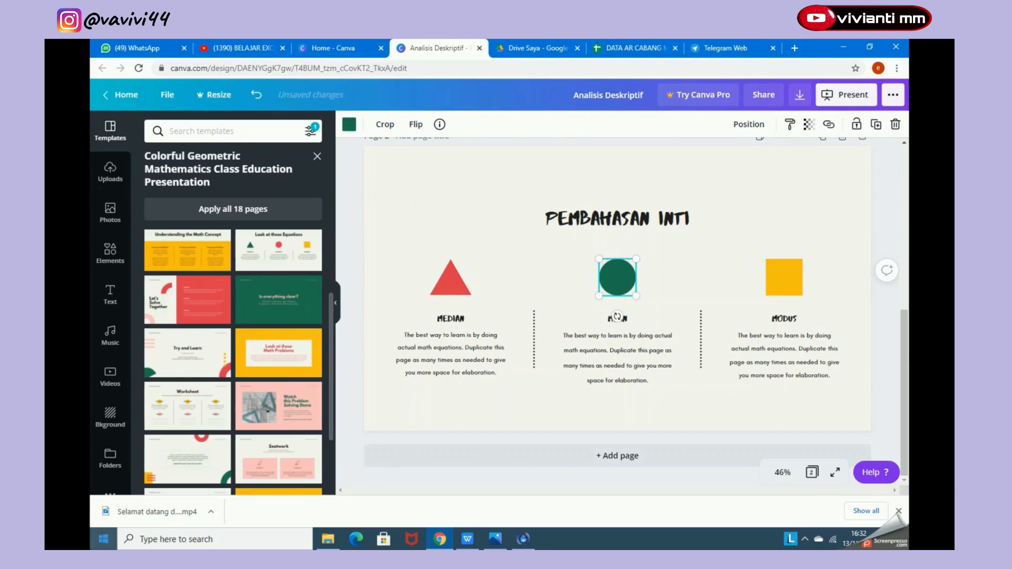
left_click(686, 322)
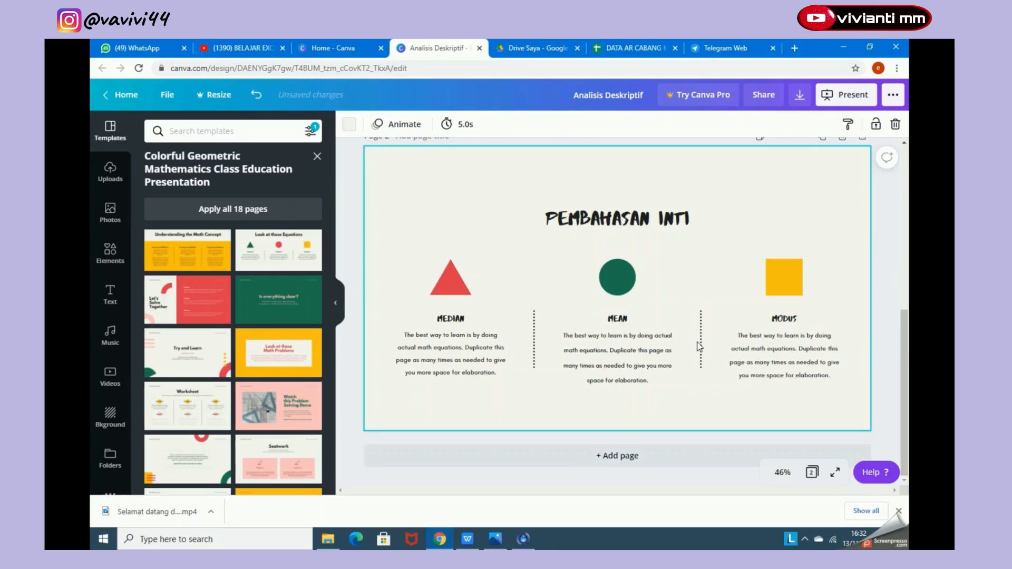
Step: Try the Neon, Glitch and Echo text effects on the "Pembahasan Inti" heading and undo them to leave it plain
left_click(632, 224)
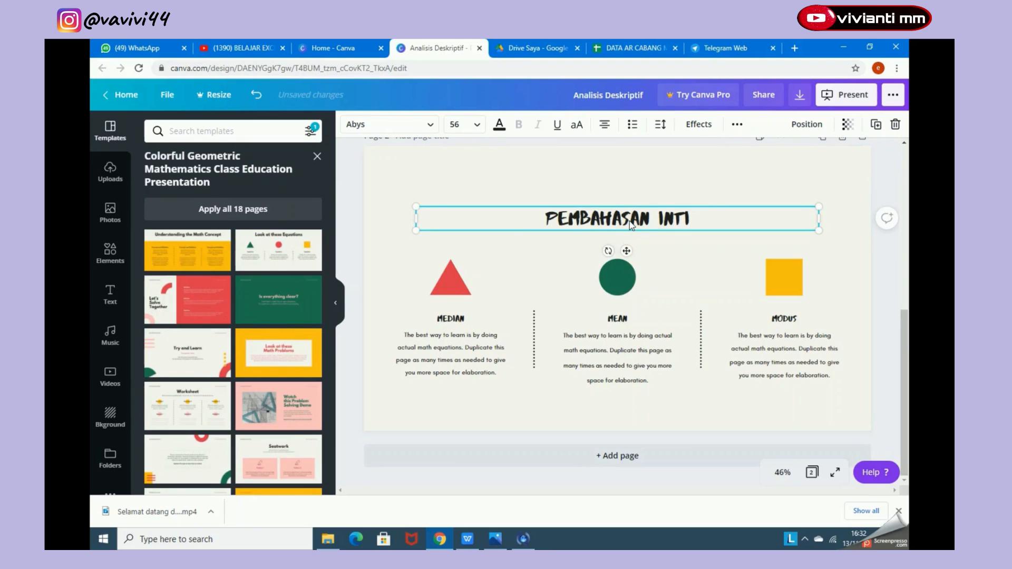
left_click(692, 132)
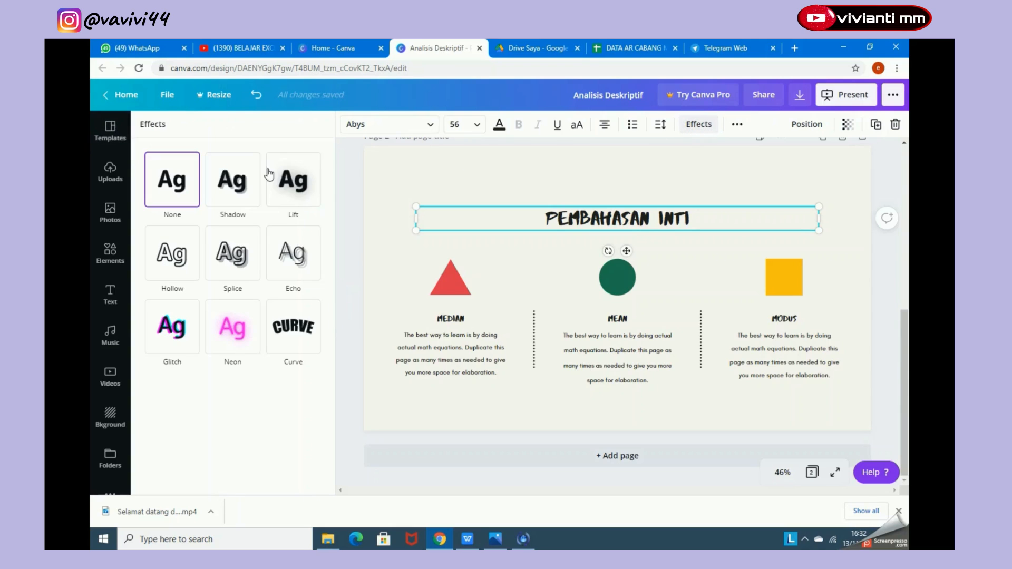
left_click(239, 336)
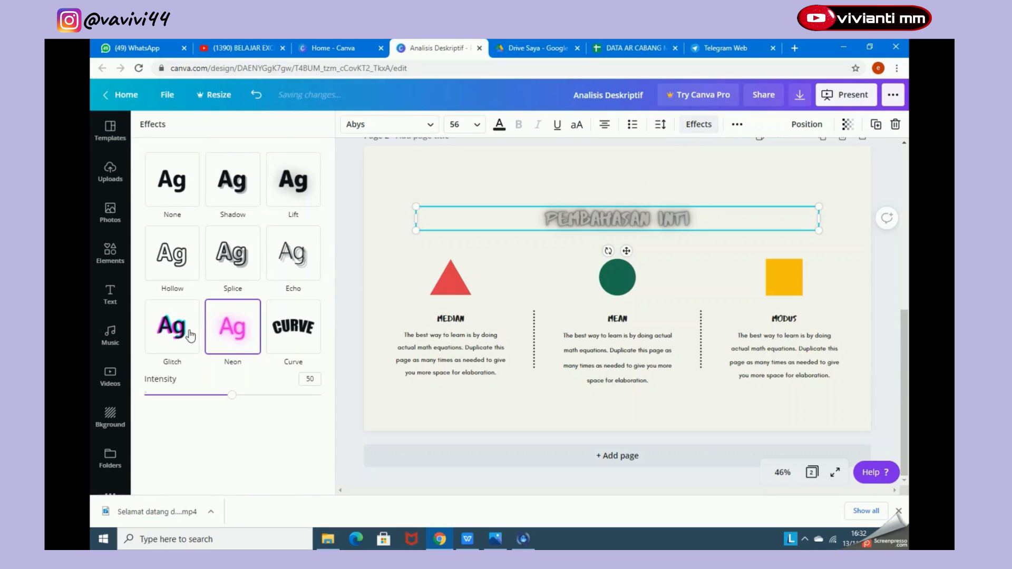
left_click(172, 327)
left_click(169, 202)
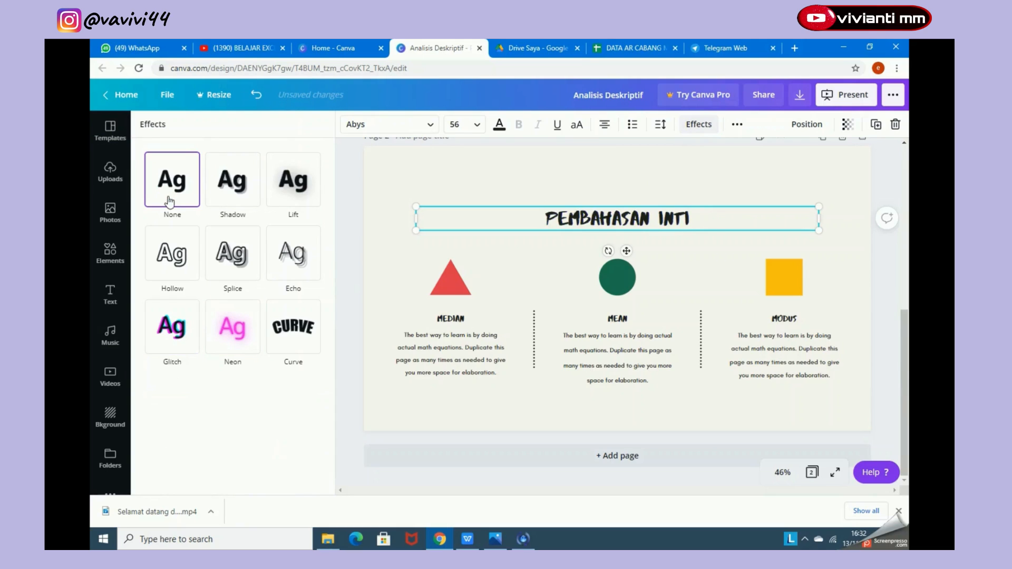
left_click(293, 253)
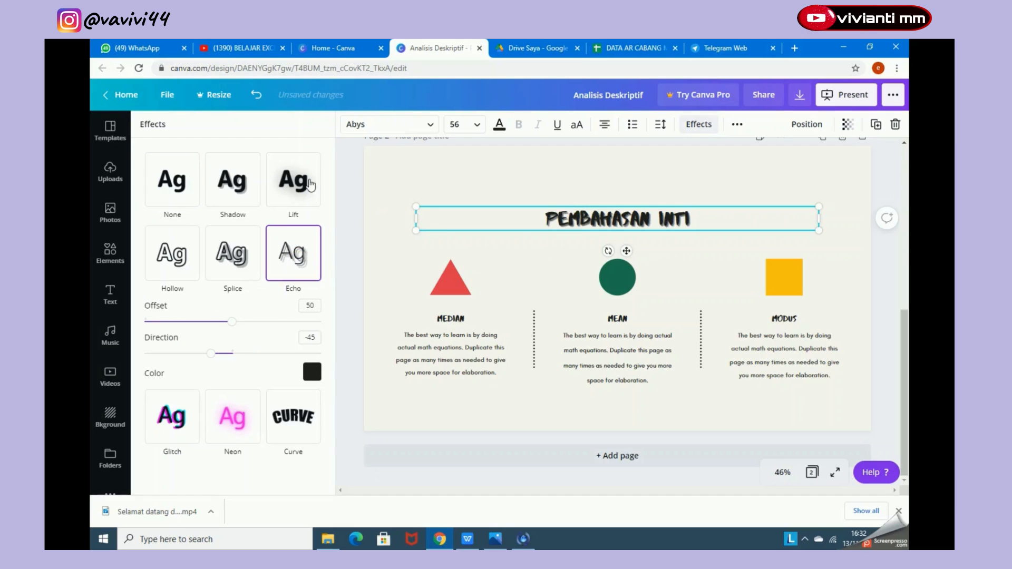
left_click(232, 417)
left_click(527, 290)
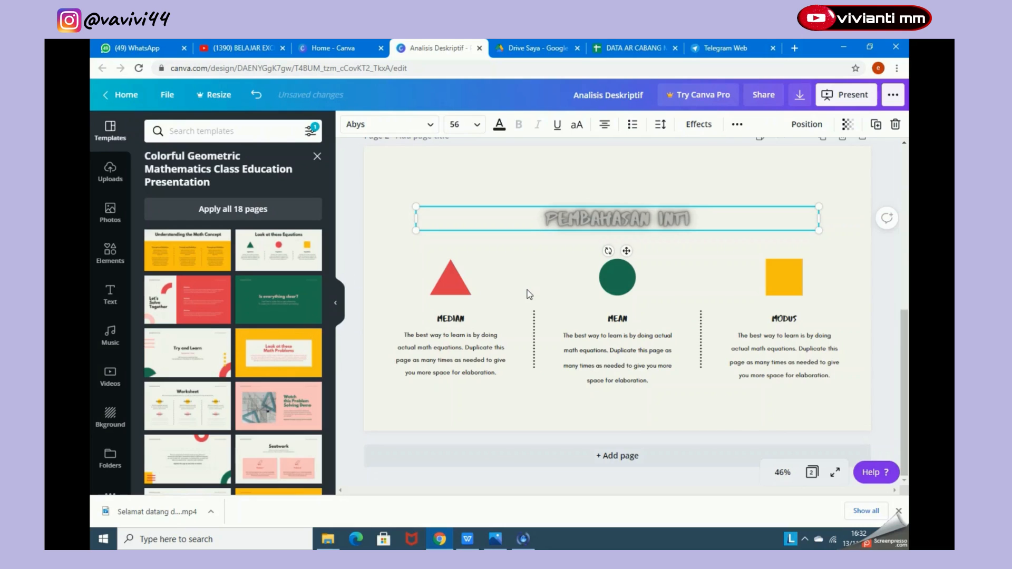
key("ctrl+z")
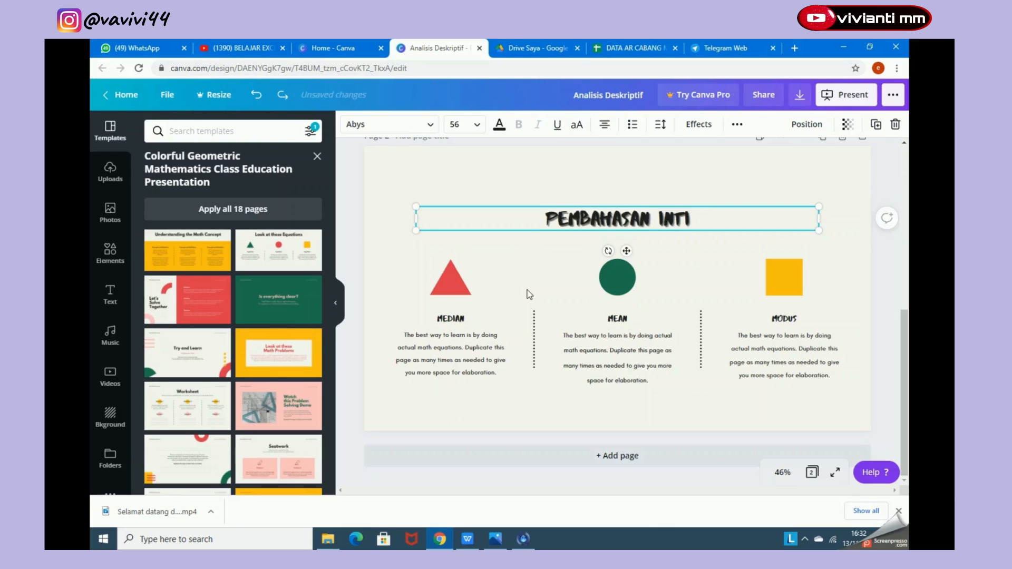
key("ctrl+z")
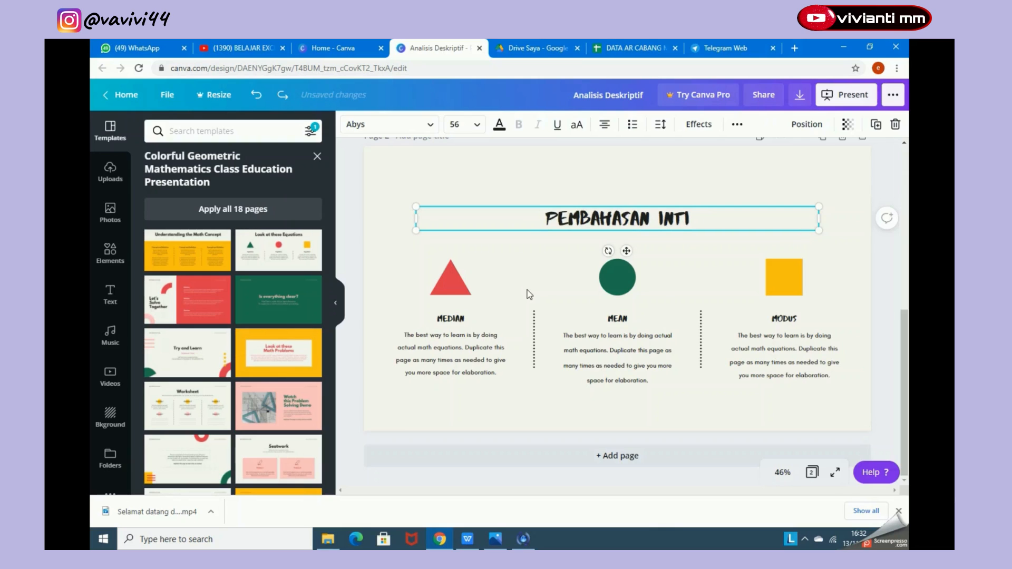
left_click(527, 291)
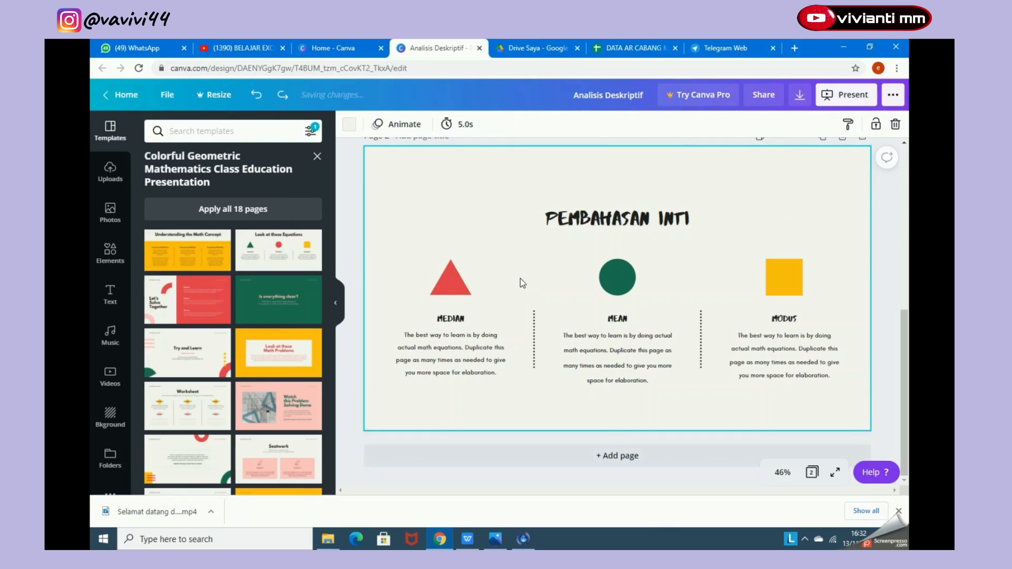
Step: Try the uploaded red channel logo as the page background and undo it
scroll(522, 281, "up", 2)
scroll(570, 330, "down", 2)
left_click(110, 171)
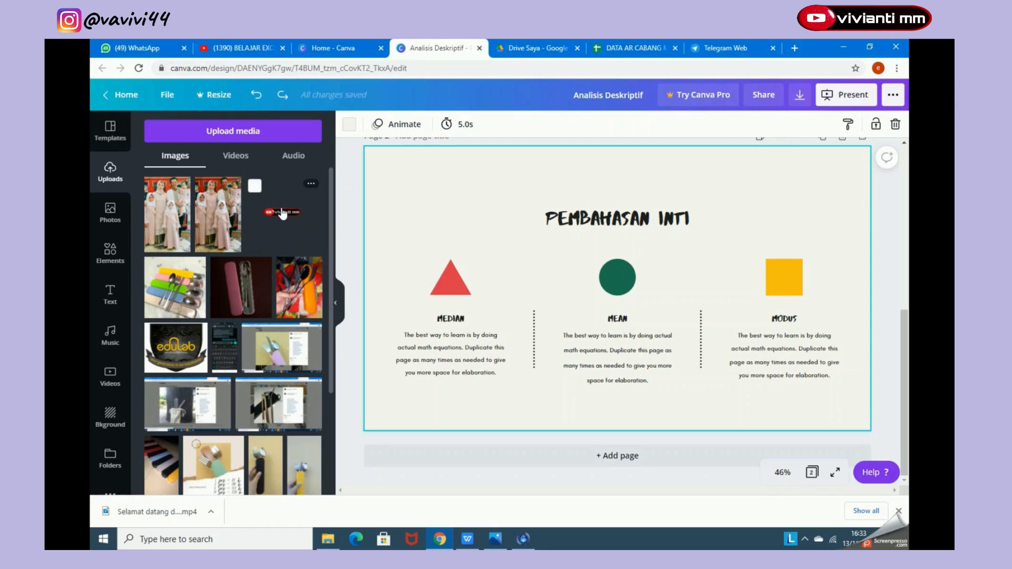
left_click_drag(283, 213, 735, 180)
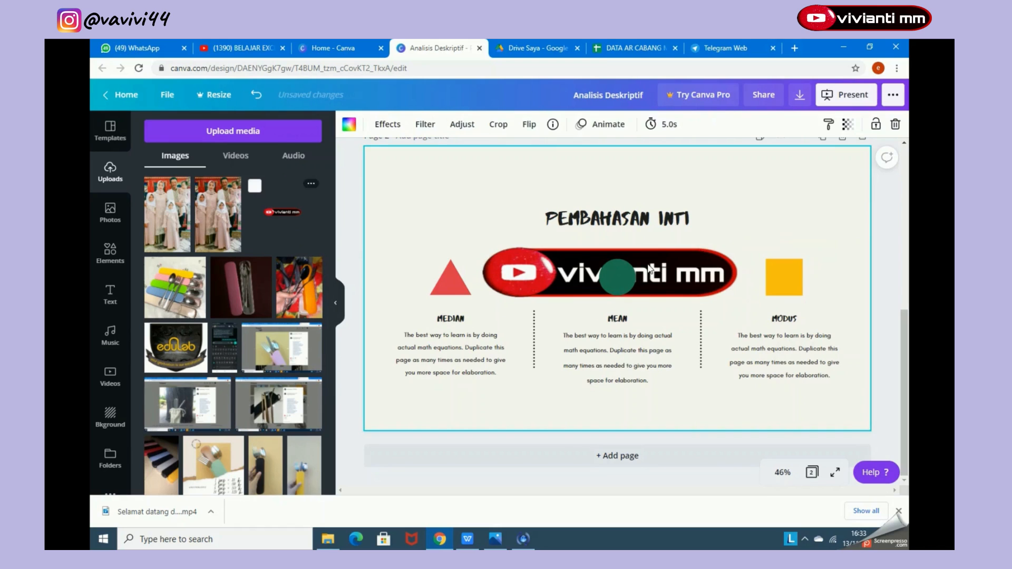
key("ctrl+z")
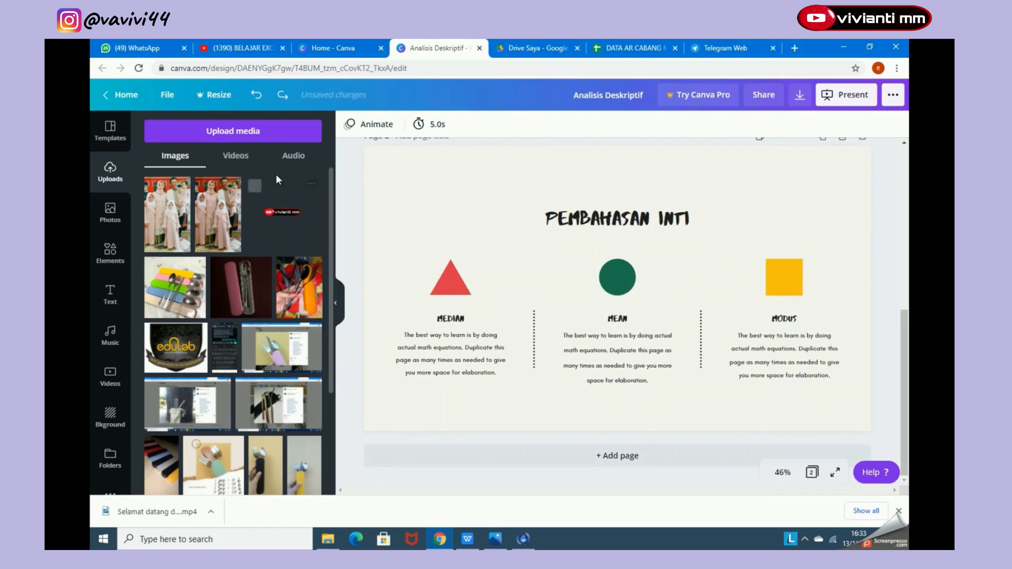
Step: Add the uploaded channel logo to the page, shrink it and place it in the page's upper-right corner
left_click(269, 203)
left_click_drag(510, 398, 607, 298)
left_click_drag(691, 192, 847, 133)
left_click(748, 249)
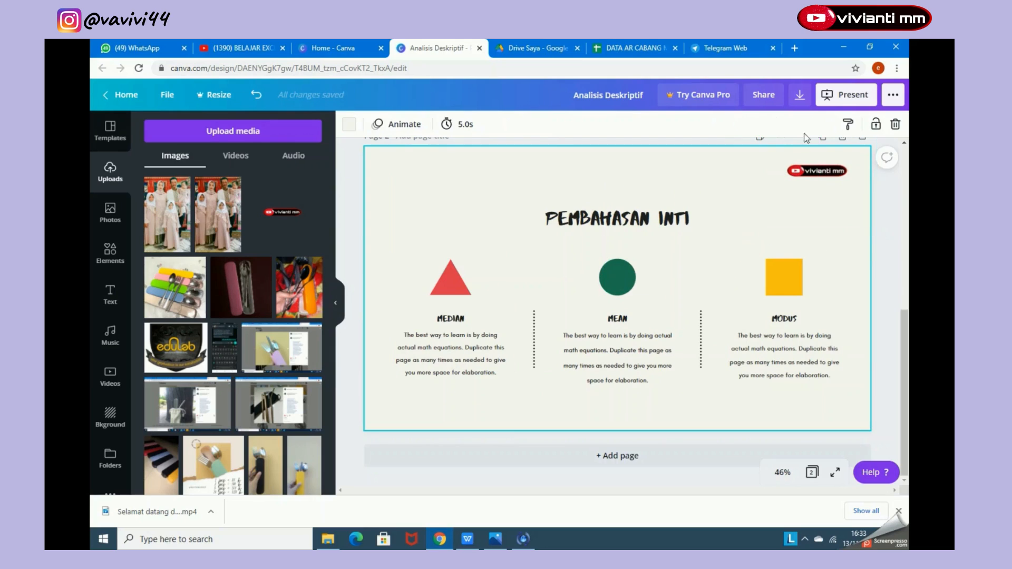
left_click(443, 217)
left_click(392, 183)
Step: Browse the uploaded images for a picture to use on the page
scroll(259, 296, "down", 3)
scroll(259, 296, "down", 4)
scroll(258, 296, "up", 4)
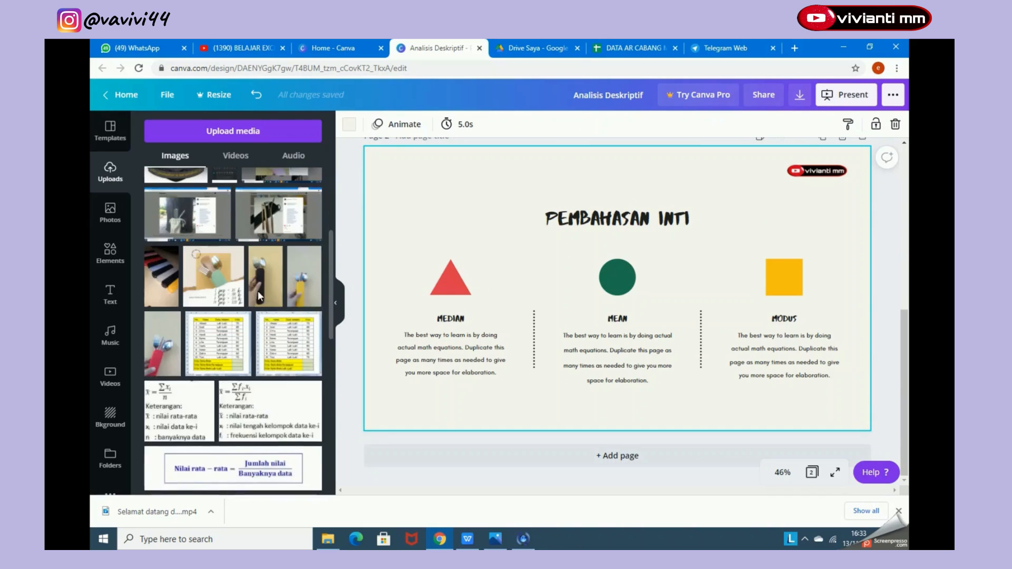
scroll(257, 293, "up", 1)
scroll(259, 303, "up", 2)
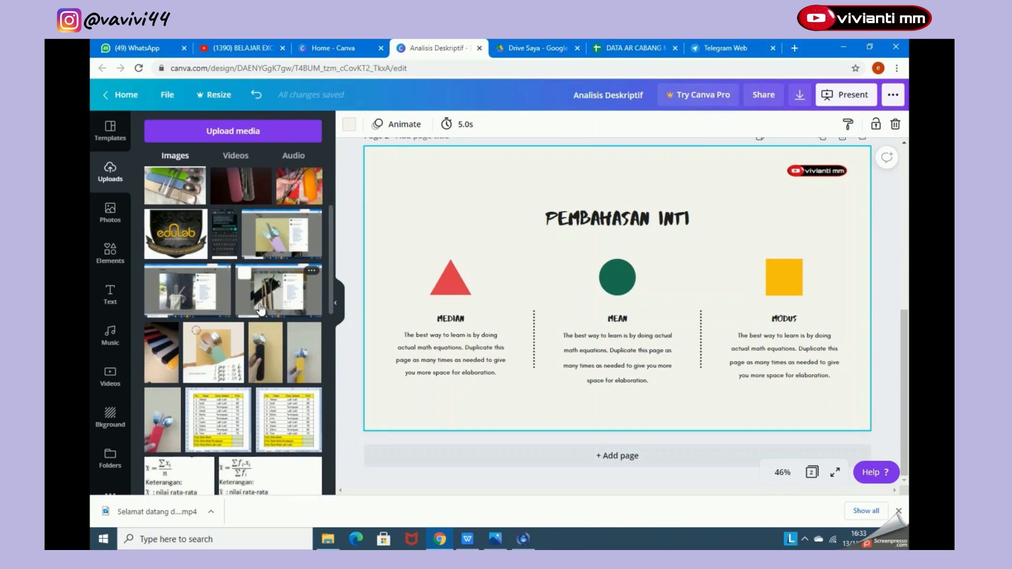
scroll(259, 309, "up", 4)
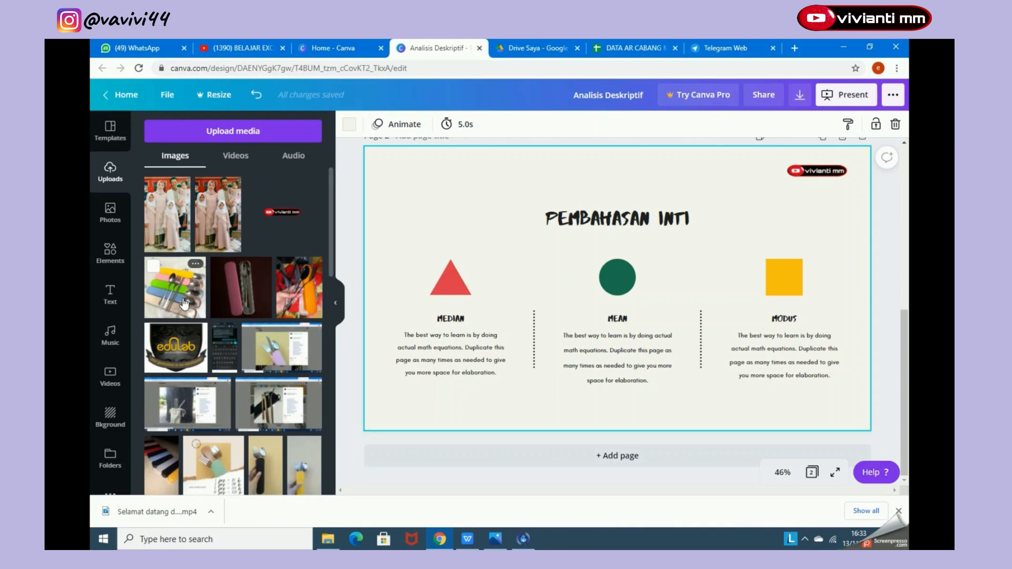
scroll(184, 303, "down", 10)
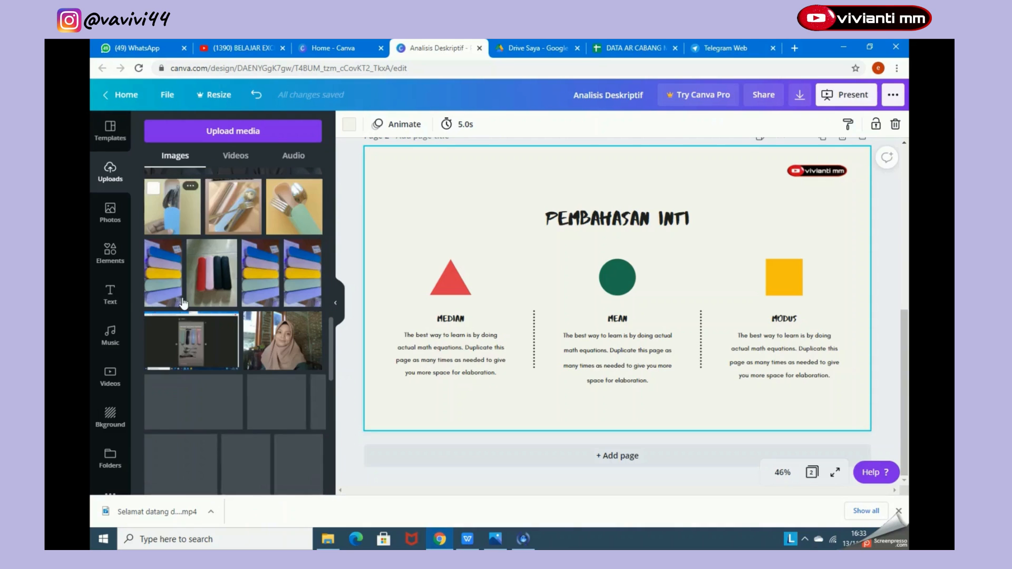
scroll(181, 300, "down", 4)
scroll(179, 290, "up", 11)
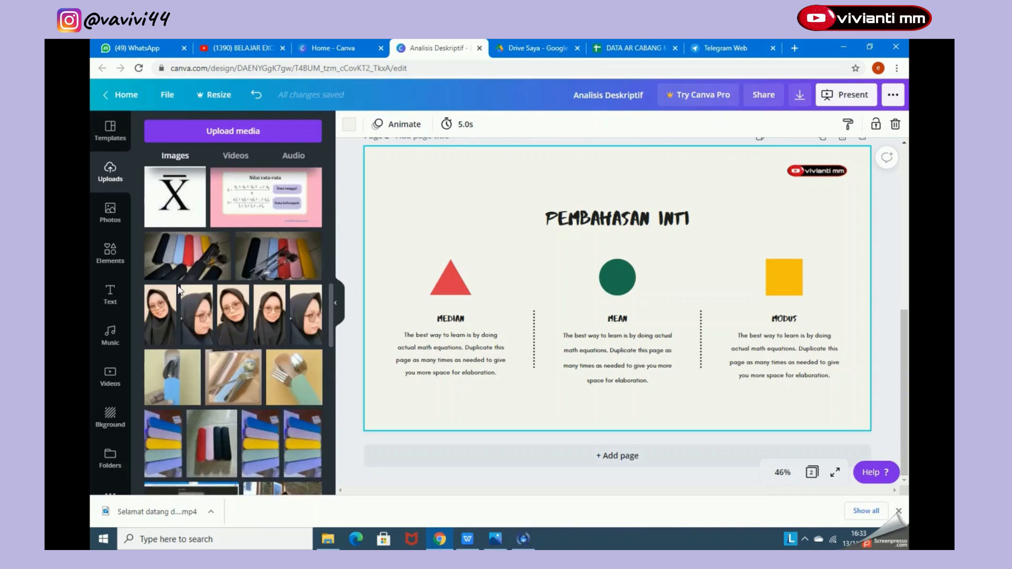
scroll(179, 289, "up", 5)
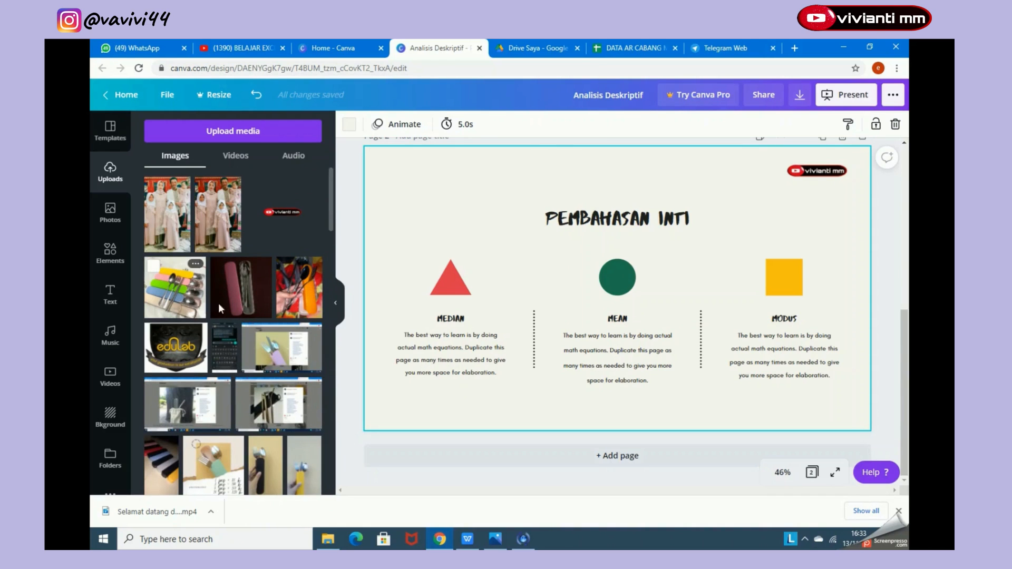
Step: Add the uploaded pink cutlery case photo over the page's middle, trying it as the page background and undoing that
left_click(241, 287)
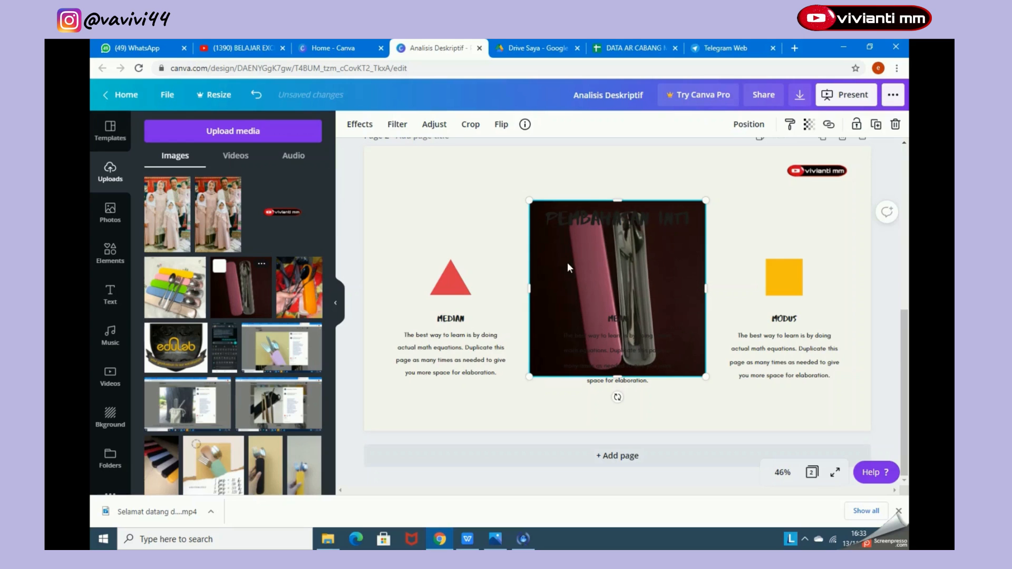
left_click_drag(567, 261, 528, 236)
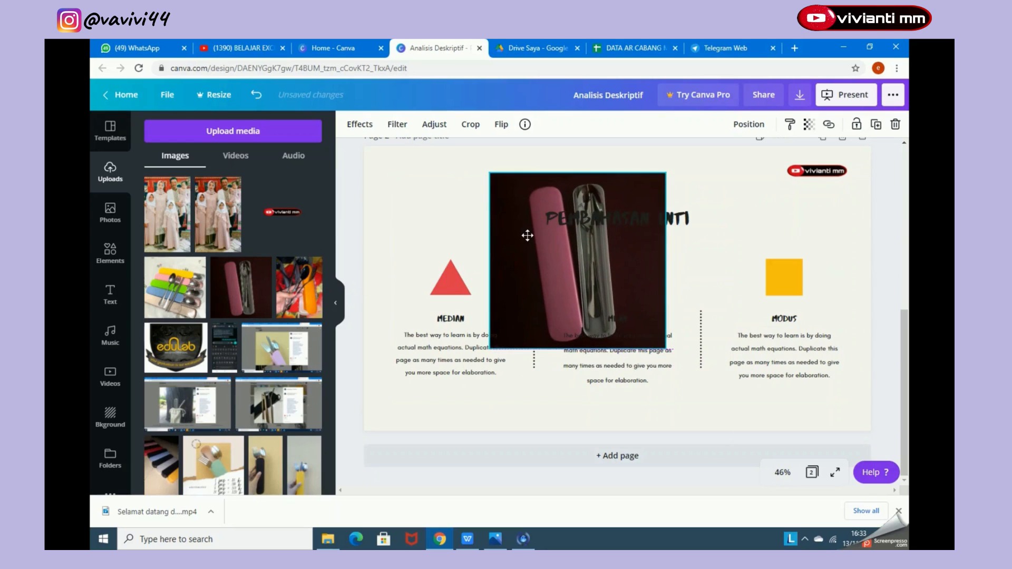
right_click(528, 235)
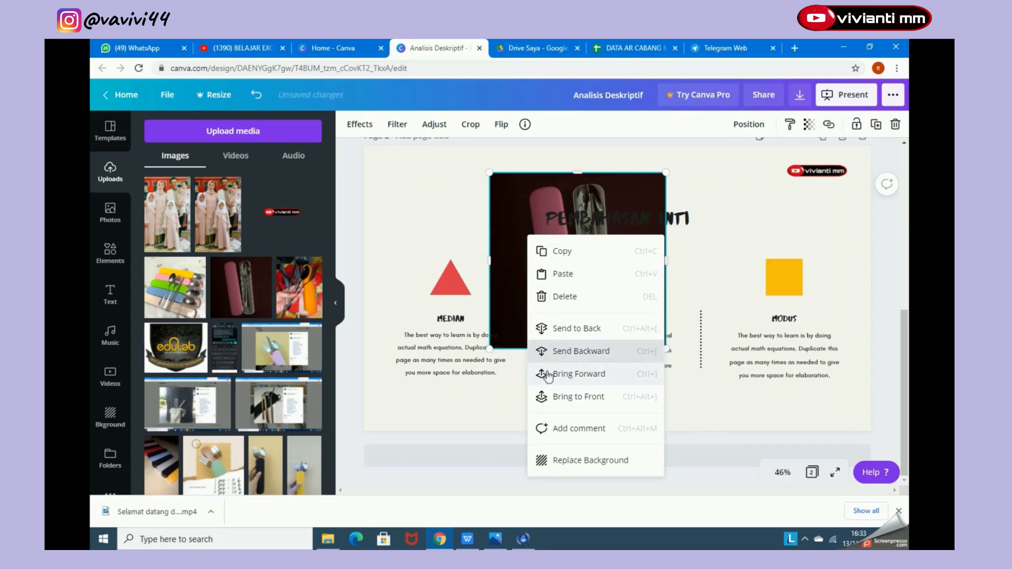
left_click(562, 461)
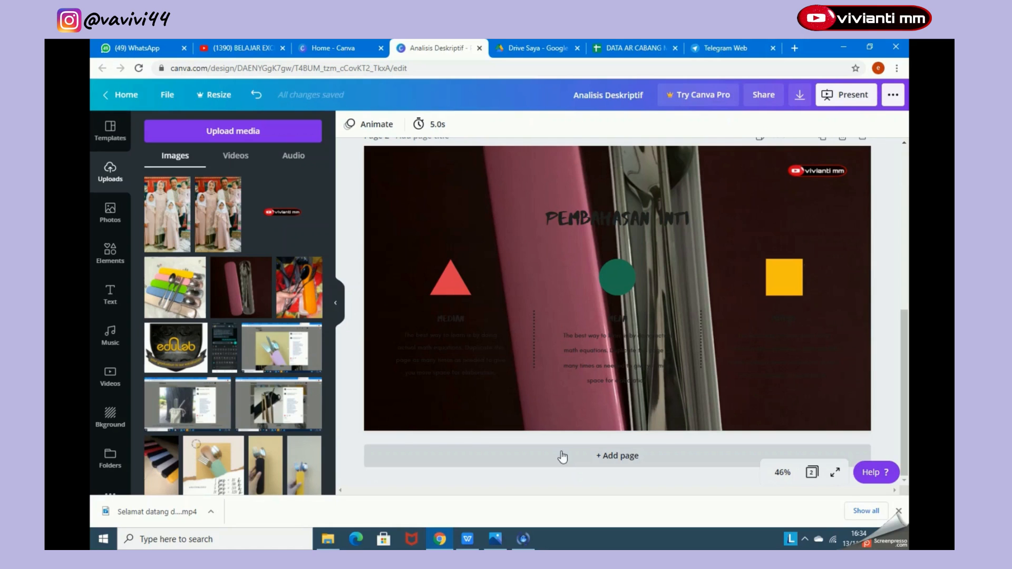
key("ctrl+z")
left_click_drag(596, 181, 626, 191)
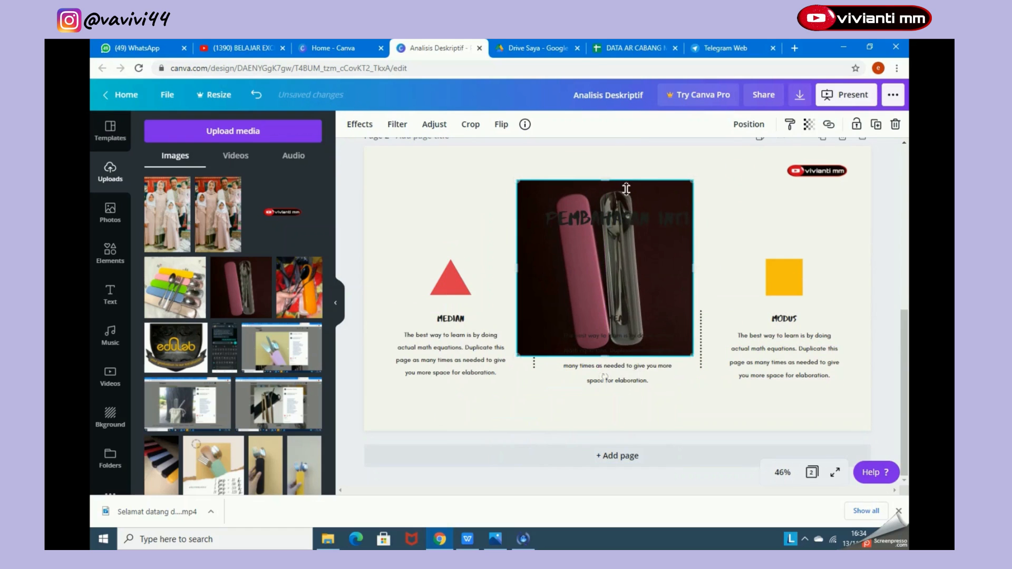
Step: Try different stacking orders for the cutlery case photo, including in front of and behind the page's text and shapes
right_click(626, 191)
left_click(649, 281)
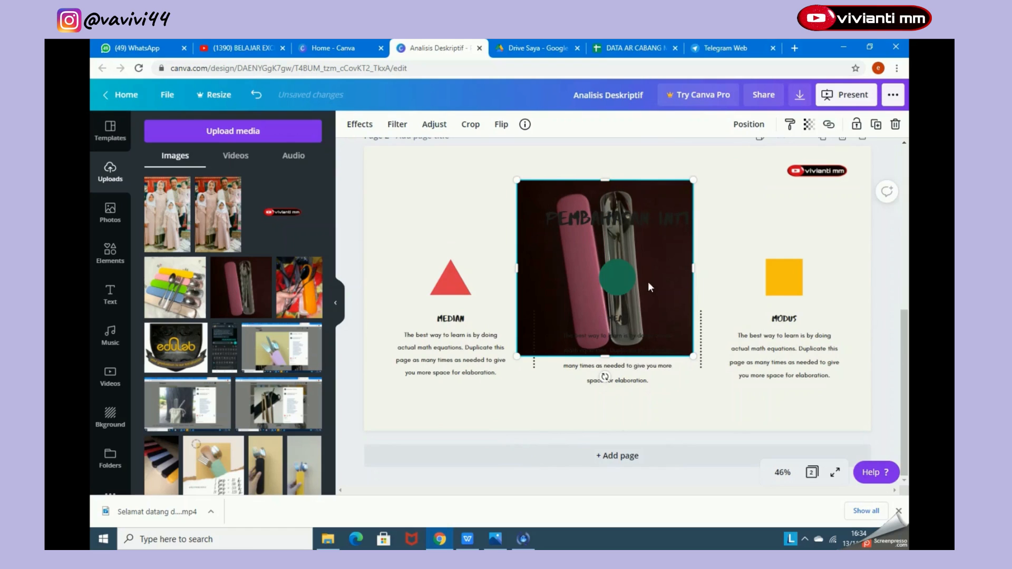
right_click(650, 191)
left_click(682, 331)
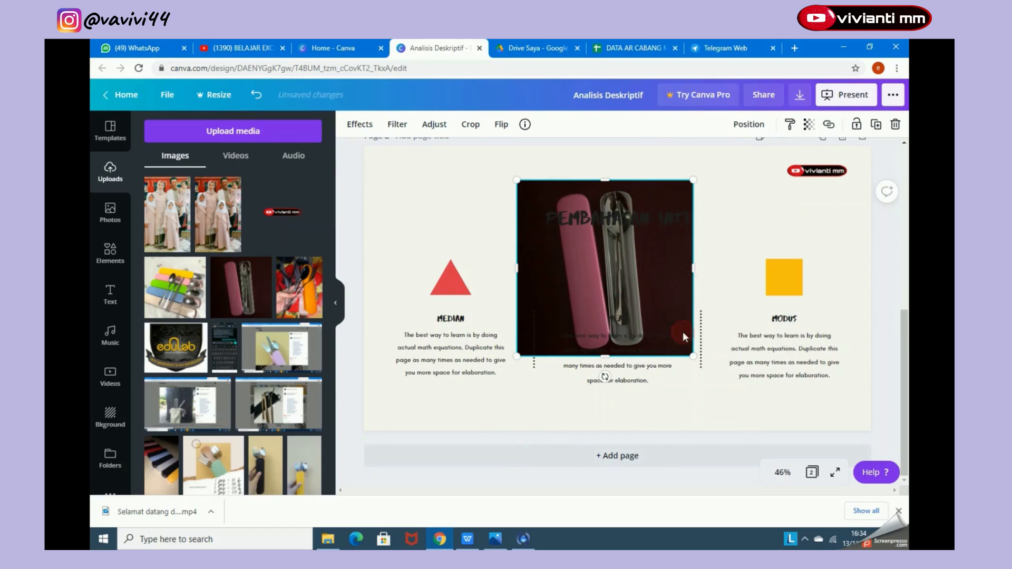
right_click(634, 191)
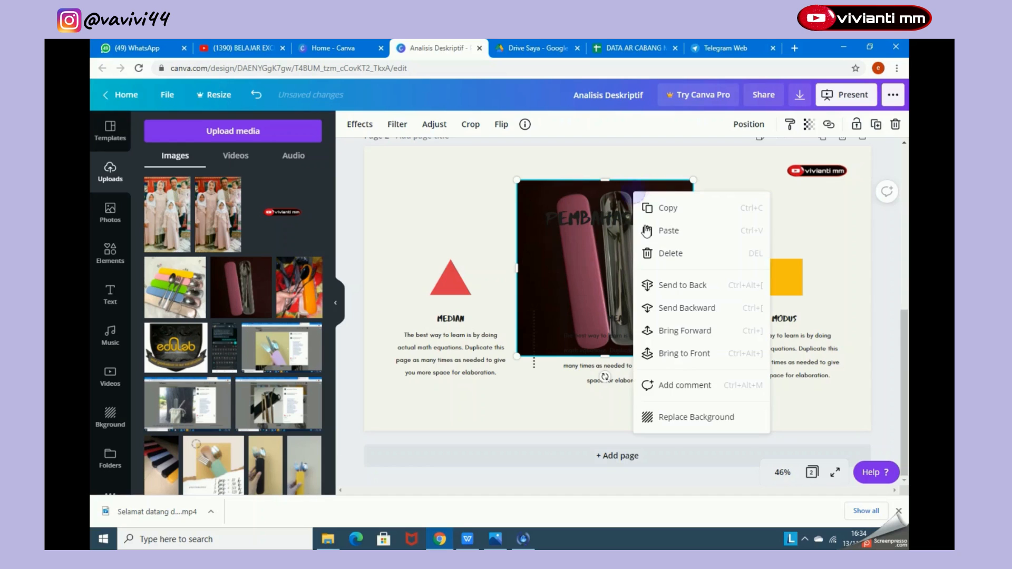
left_click(675, 355)
mouse_move(641, 266)
left_mouse_down()
mouse_move(682, 332)
mouse_move(649, 276)
left_mouse_up()
right_click(648, 276)
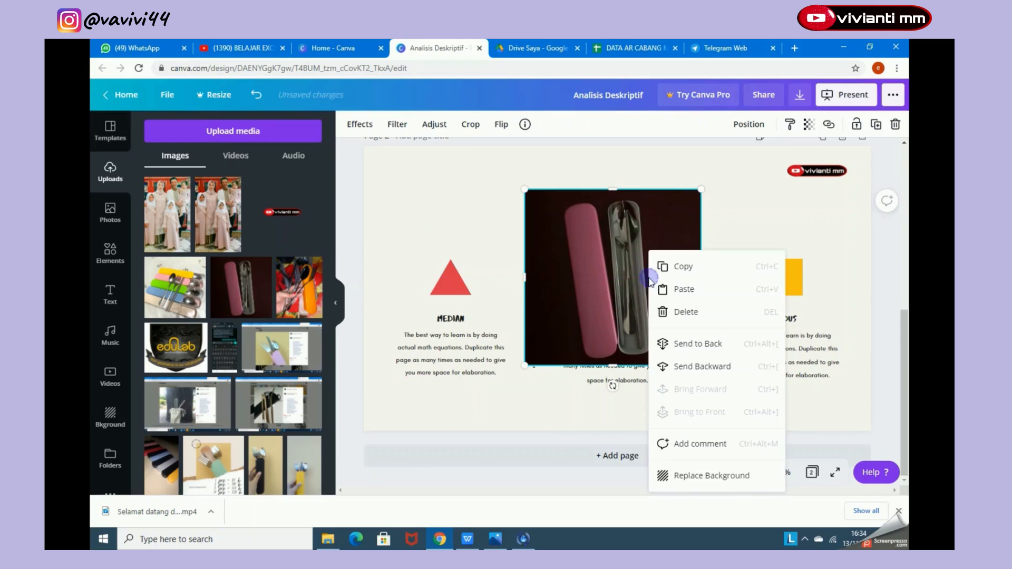
left_click(680, 343)
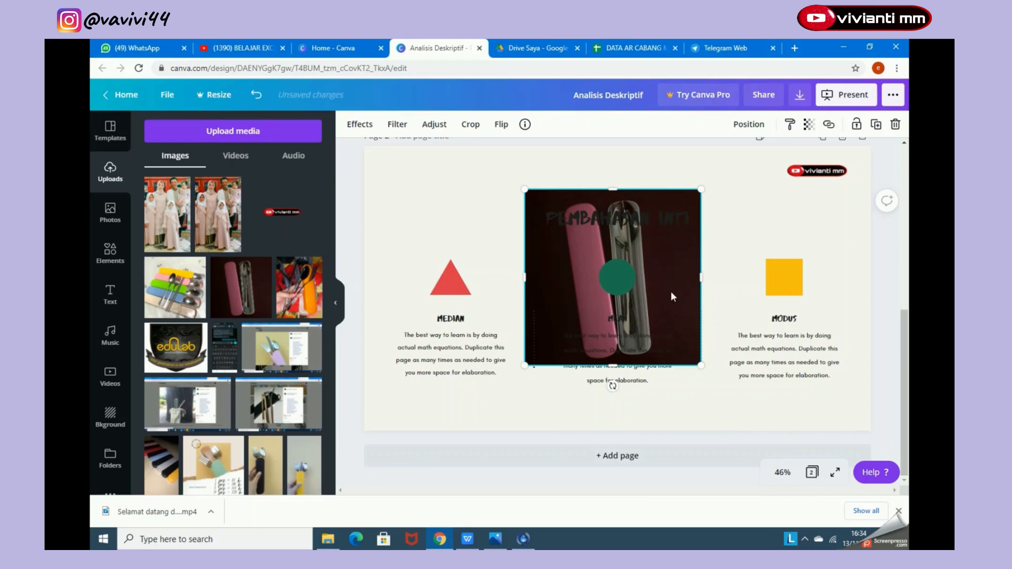
Step: Move the cutlery case photo aside toward the MEDIAN column and delete it from the page
left_click_drag(671, 291, 576, 287)
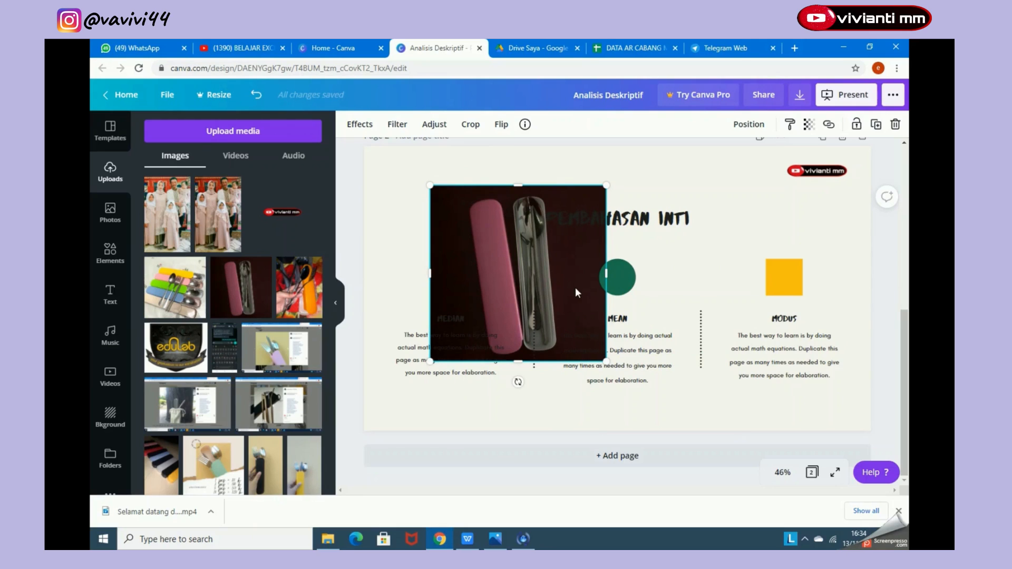
key("Delete")
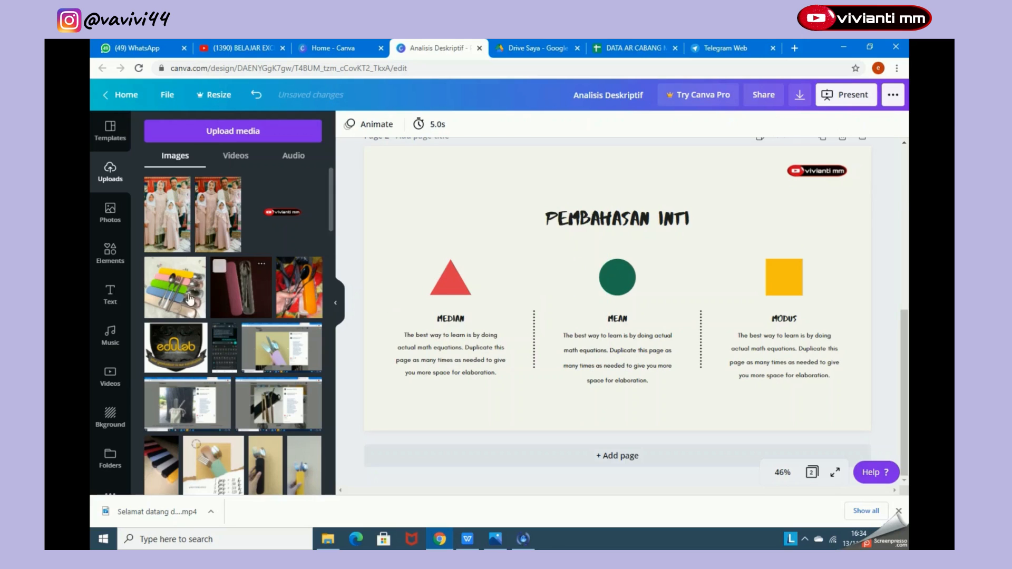
Step: Search the graphic elements for "cildren" and browse the results for replacements for the three column shapes
left_click(110, 252)
left_click(450, 279)
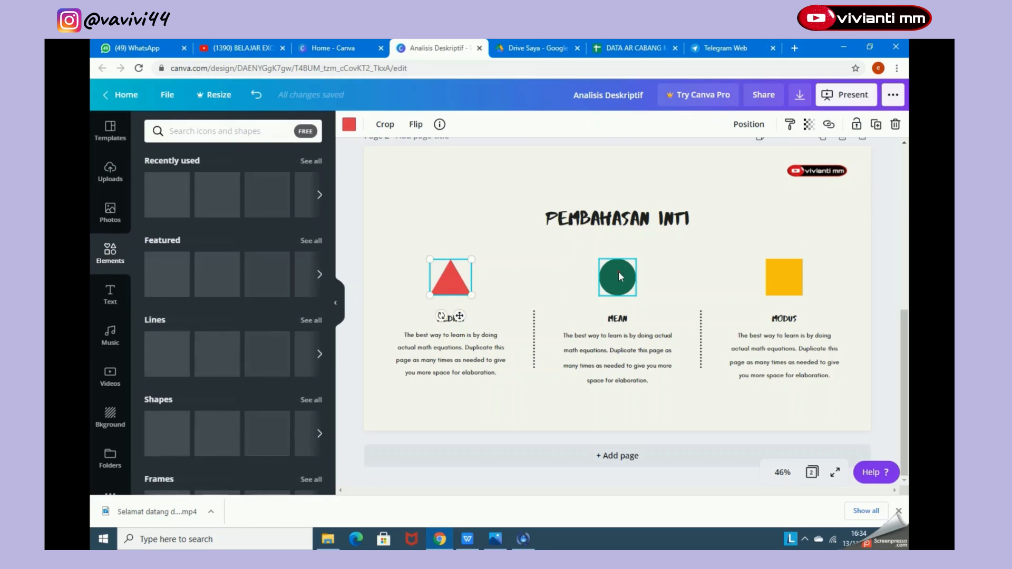
left_click(775, 275)
left_click(451, 279)
left_click(204, 129)
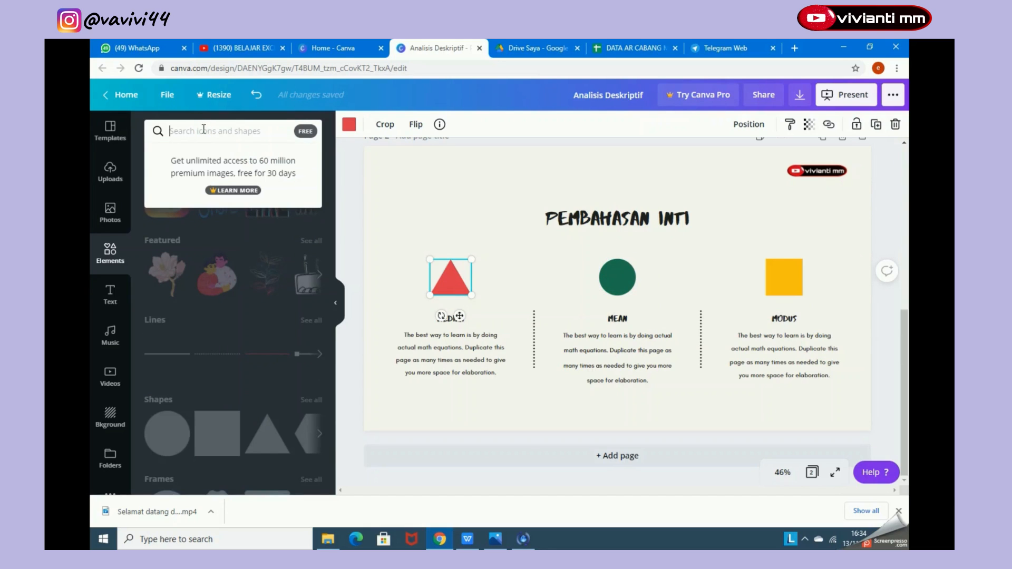
type("cildren")
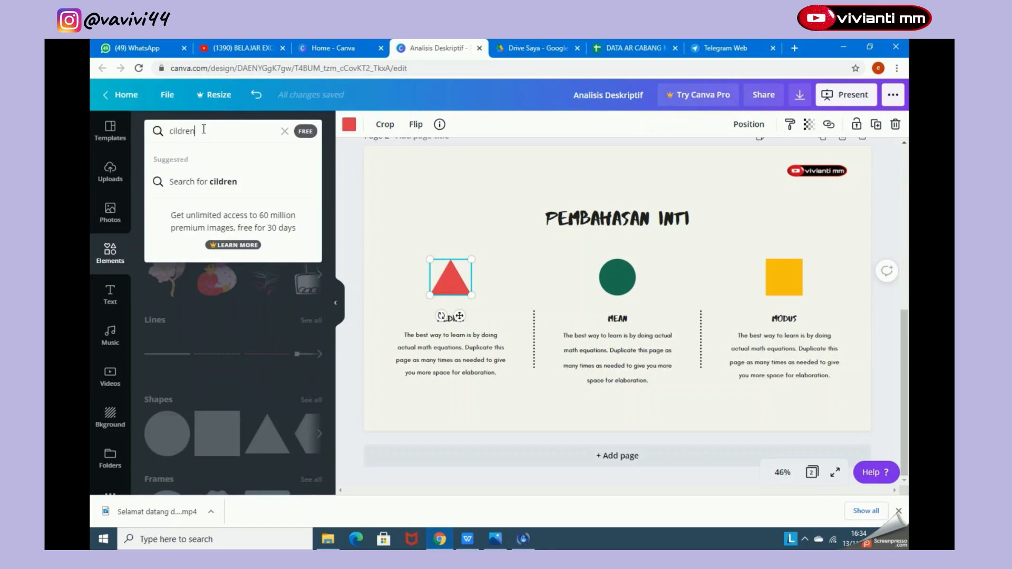
key("Return")
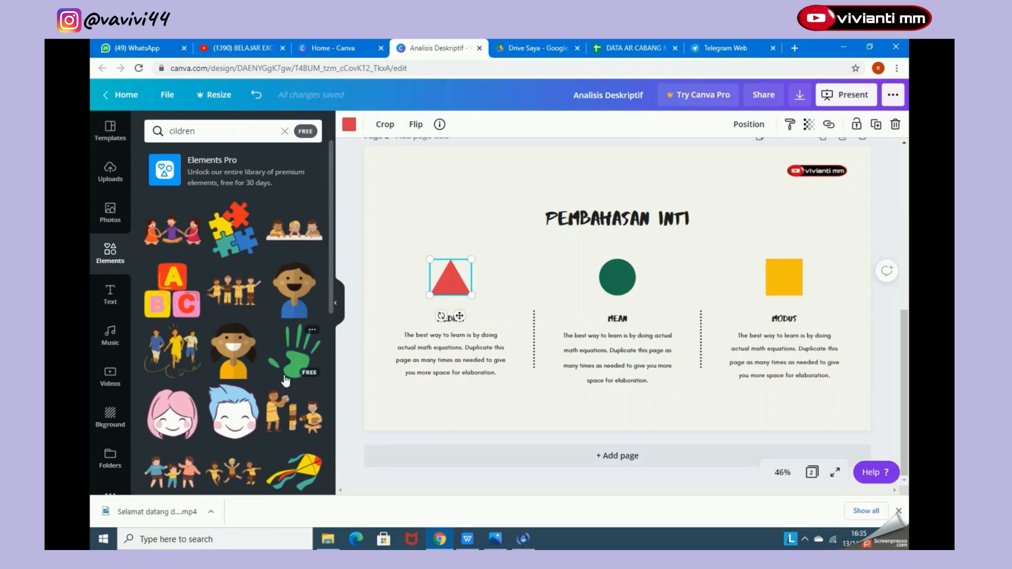
scroll(295, 411, "down", 5)
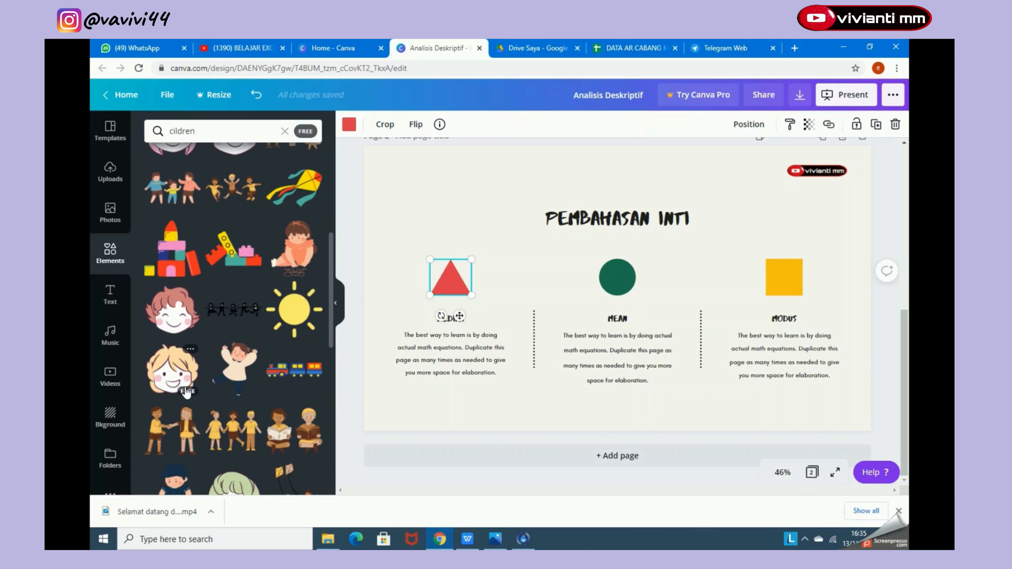
scroll(185, 369, "up", 5)
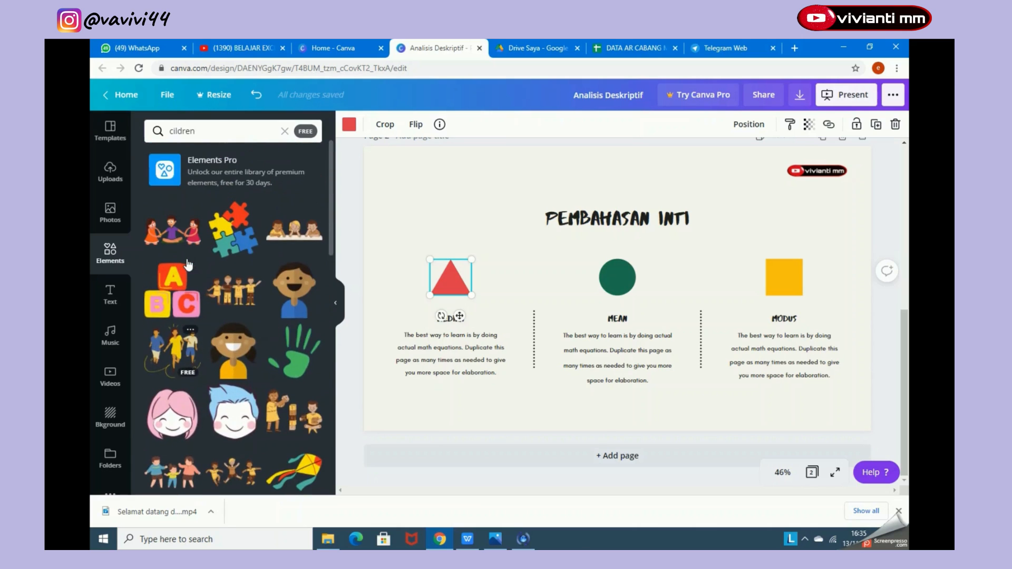
Step: Replace the yellow square above MODUS with the coloured jigsaw puzzle graphic, shrunk to about the square's size
left_click(241, 240)
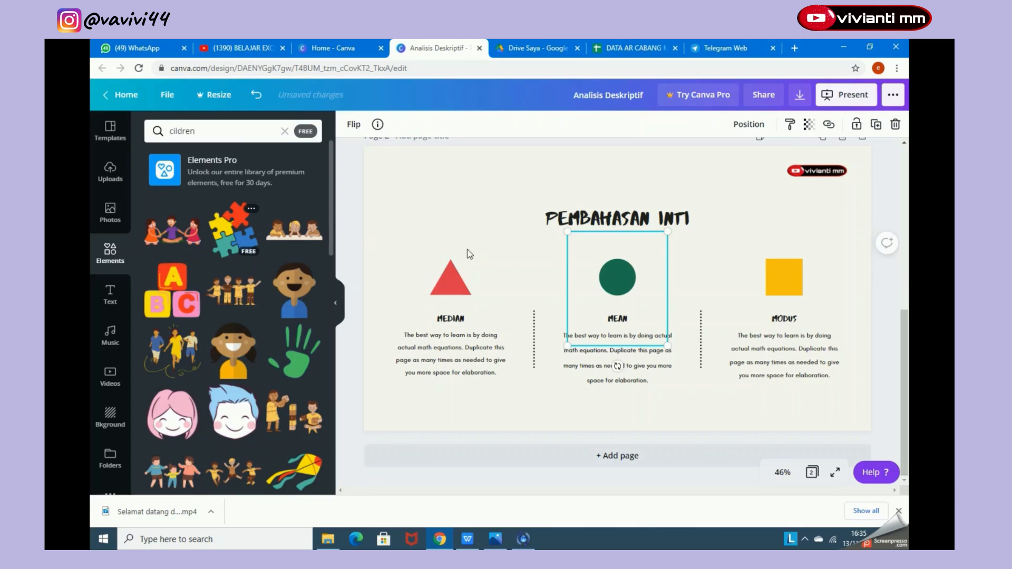
left_click_drag(562, 281, 614, 225)
left_click(777, 271)
mouse_move(668, 243)
left_mouse_down()
mouse_move(771, 263)
mouse_move(683, 248)
left_mouse_up()
left_click(791, 280)
left_click(701, 138)
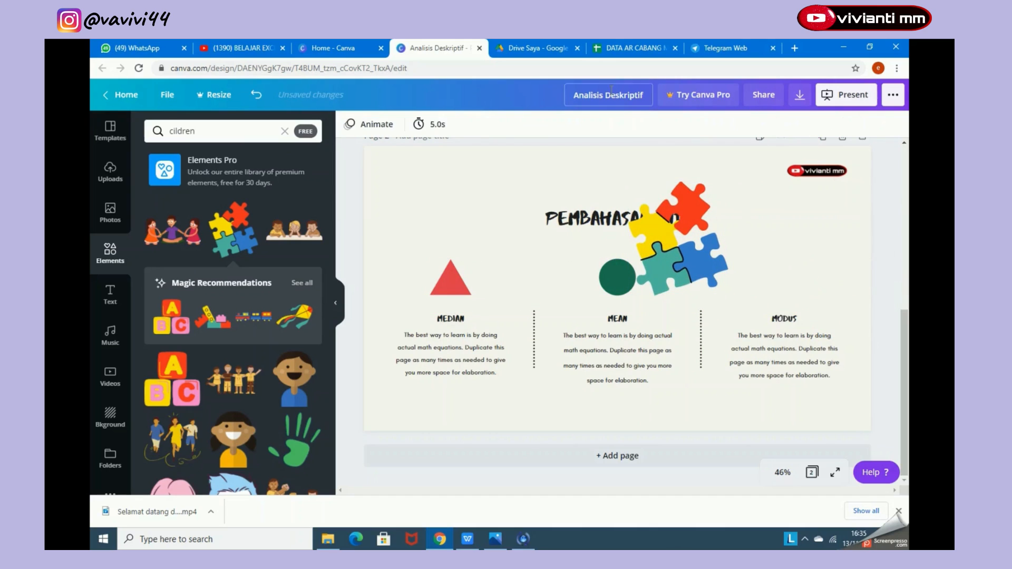
left_click(723, 288)
left_click_drag(727, 295, 759, 252)
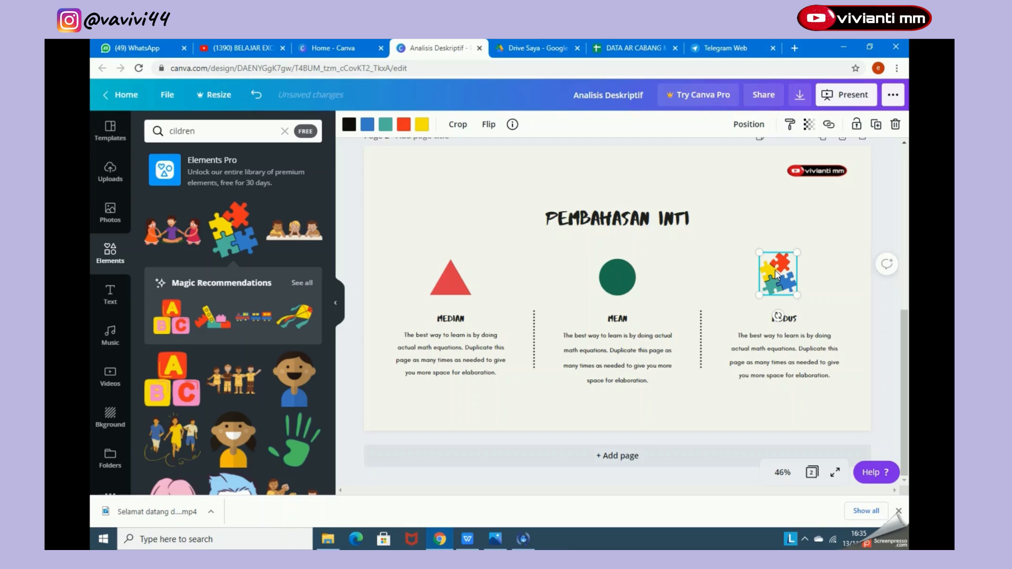
left_click(721, 246)
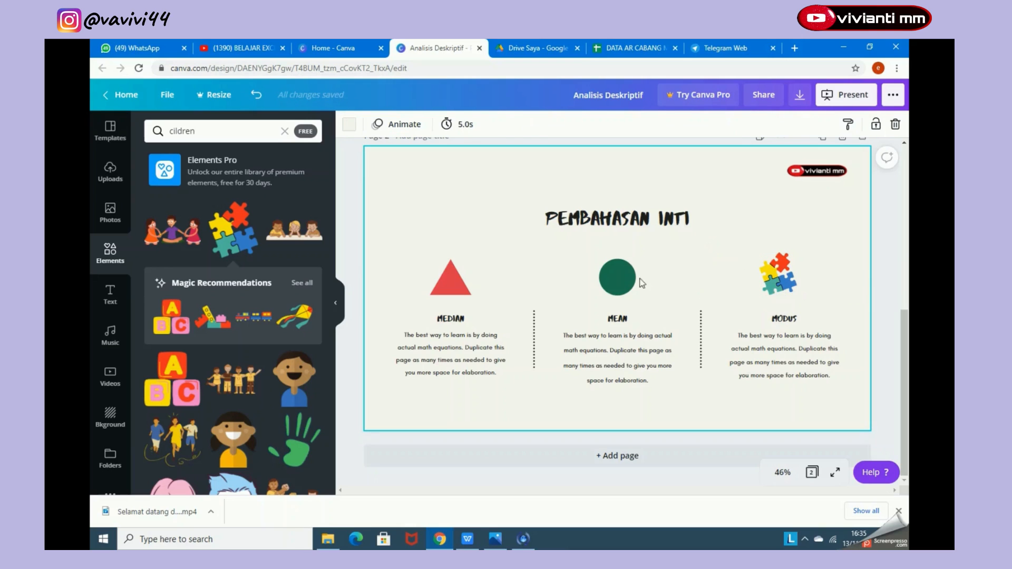
Step: Add the toy building bricks graphic and the toy block tower graphic to the page
left_click(616, 279)
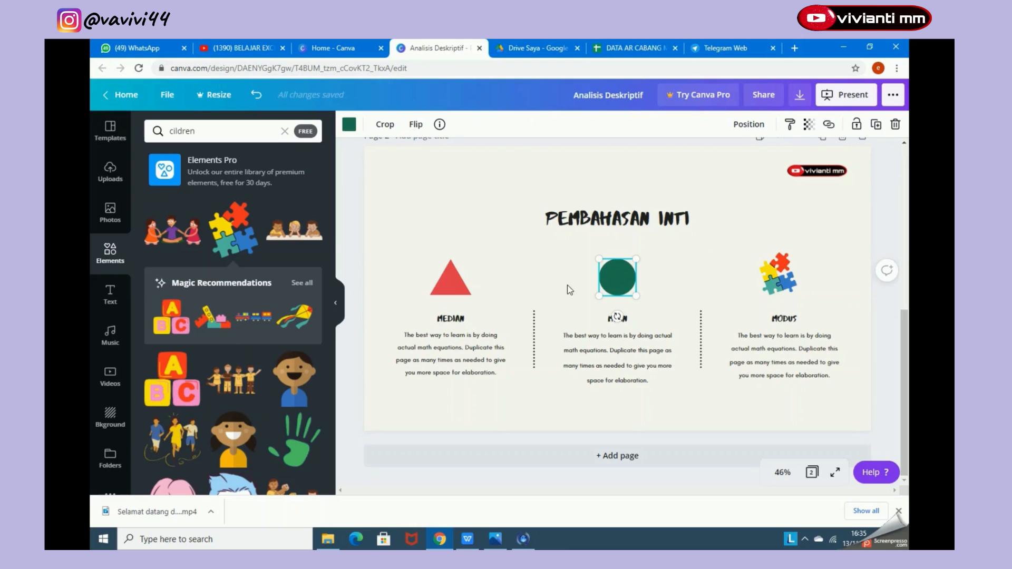
scroll(245, 327, "down", 2)
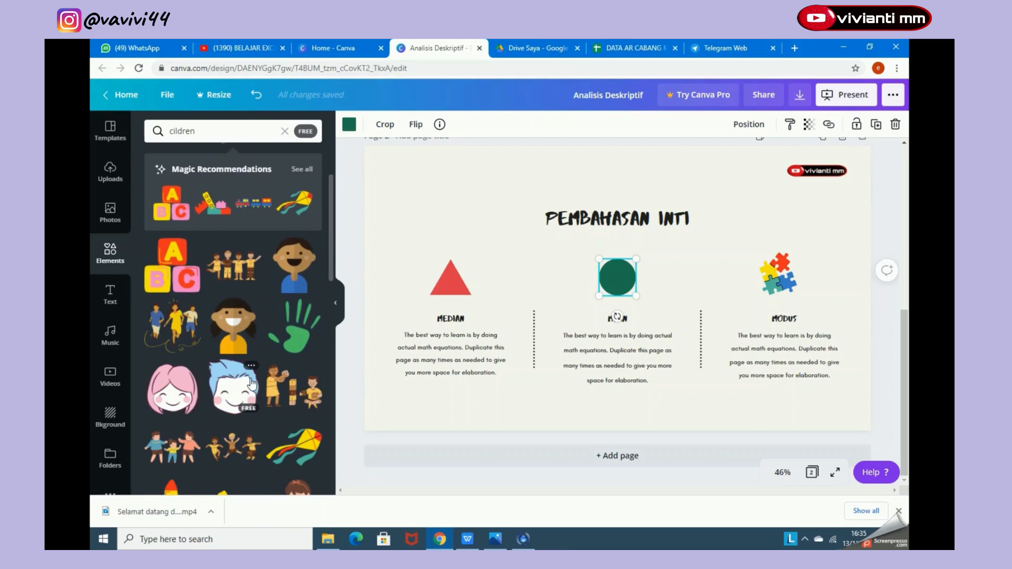
scroll(245, 395, "down", 1)
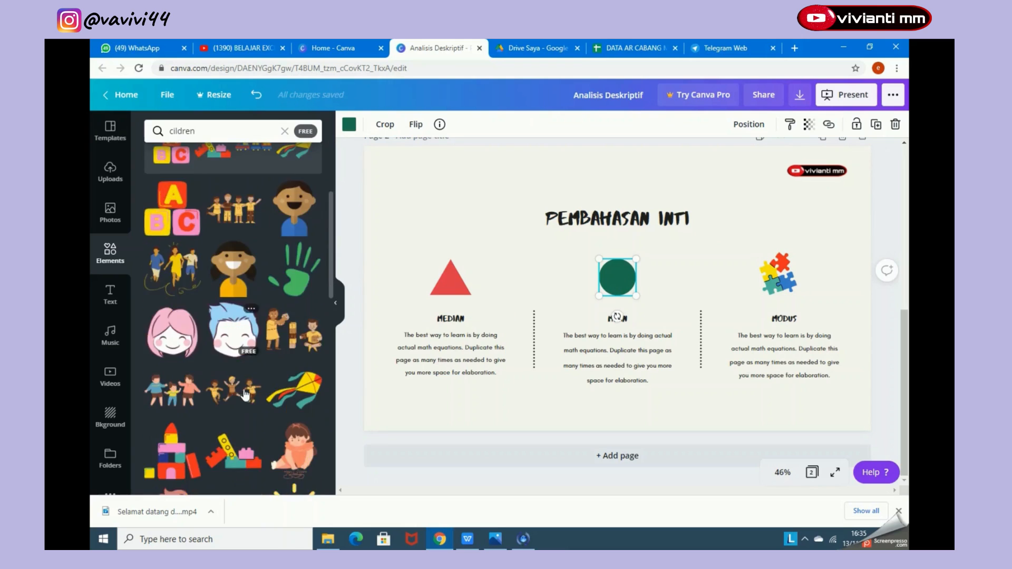
left_click(233, 452)
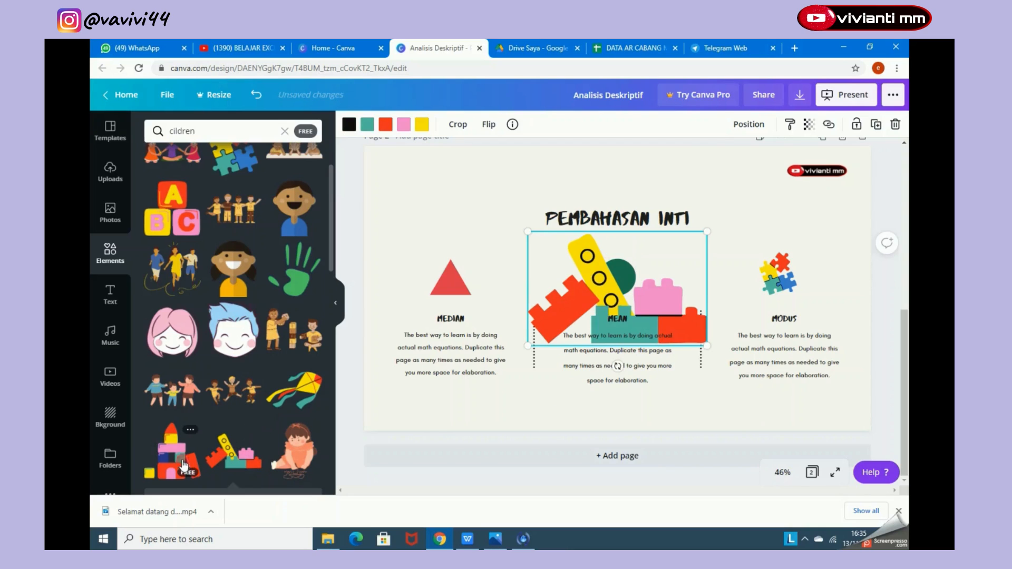
left_click_drag(614, 335, 609, 336)
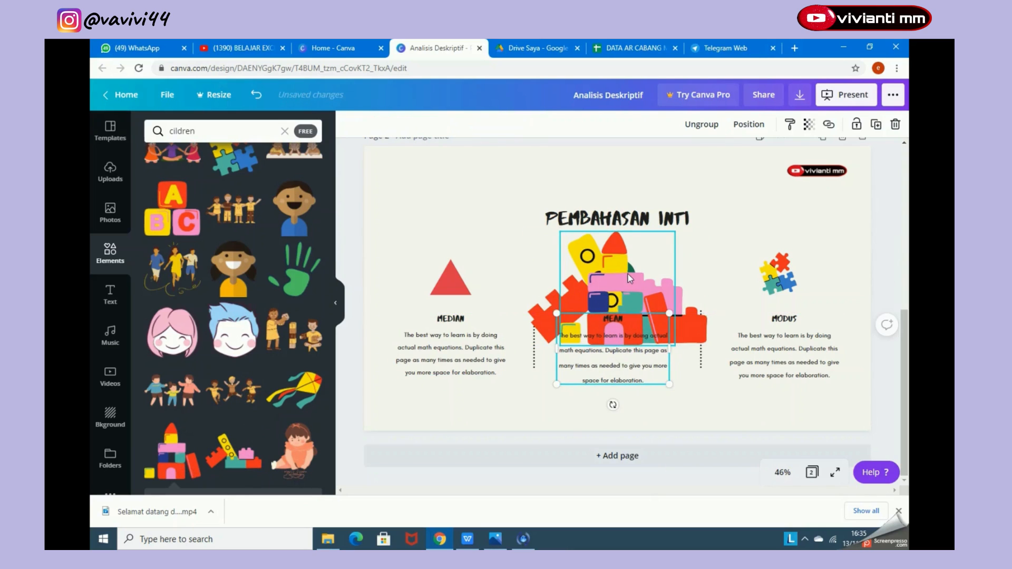
Step: Replace the red triangle above MEDIAN with the toy block tower, shrunk and centred over the heading
left_click(628, 268)
left_click_drag(628, 268, 462, 255)
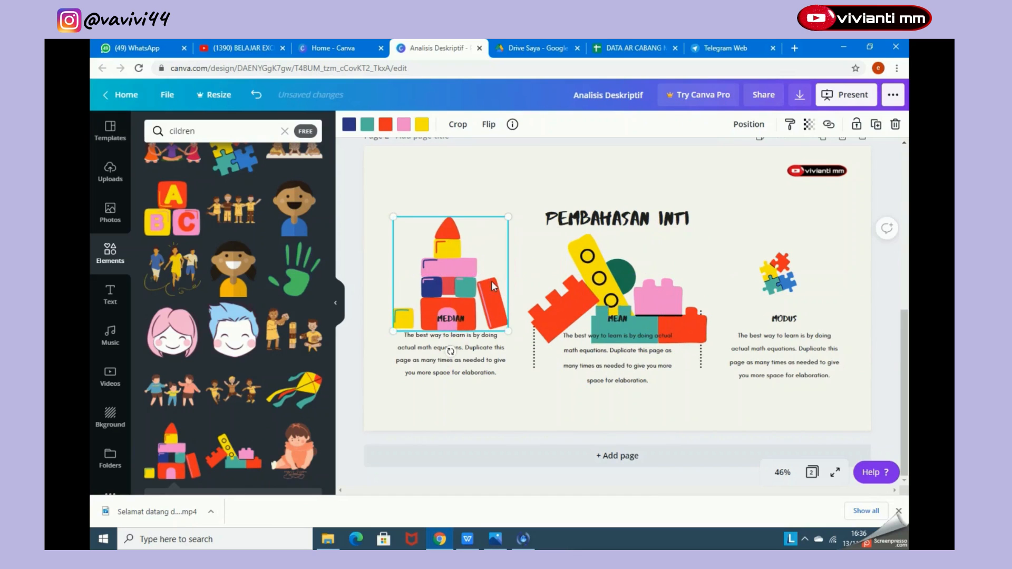
left_click_drag(508, 334, 452, 290)
left_click(452, 289)
left_click(453, 290)
key("Delete")
left_click_drag(414, 258, 445, 292)
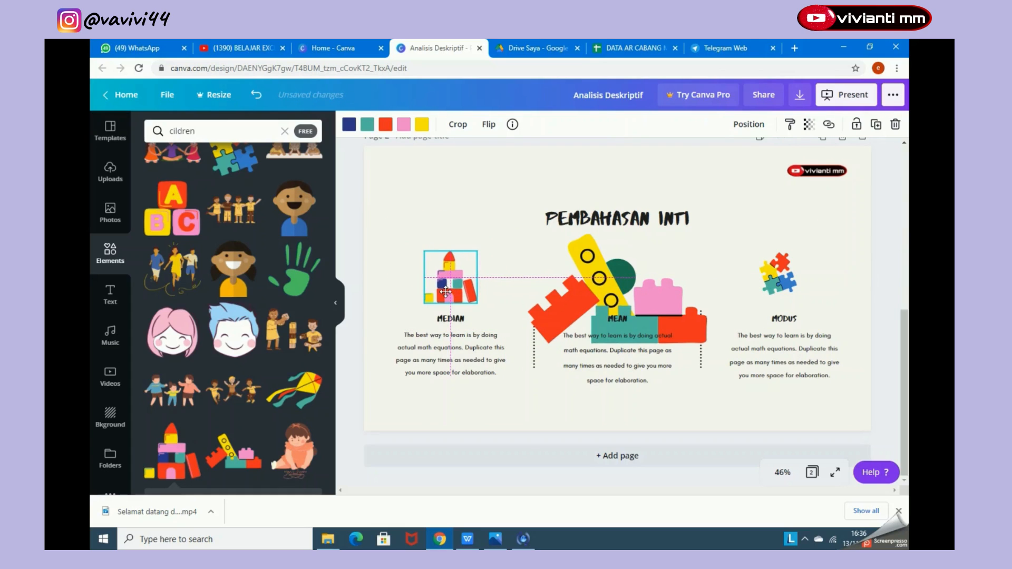
Step: Replace the green circle above MEAN with the toy building bricks graphic, shrunk and centred over the heading
left_click(545, 319)
left_click_drag(707, 346, 641, 300)
left_click(621, 282)
key("Delete")
left_click(589, 278)
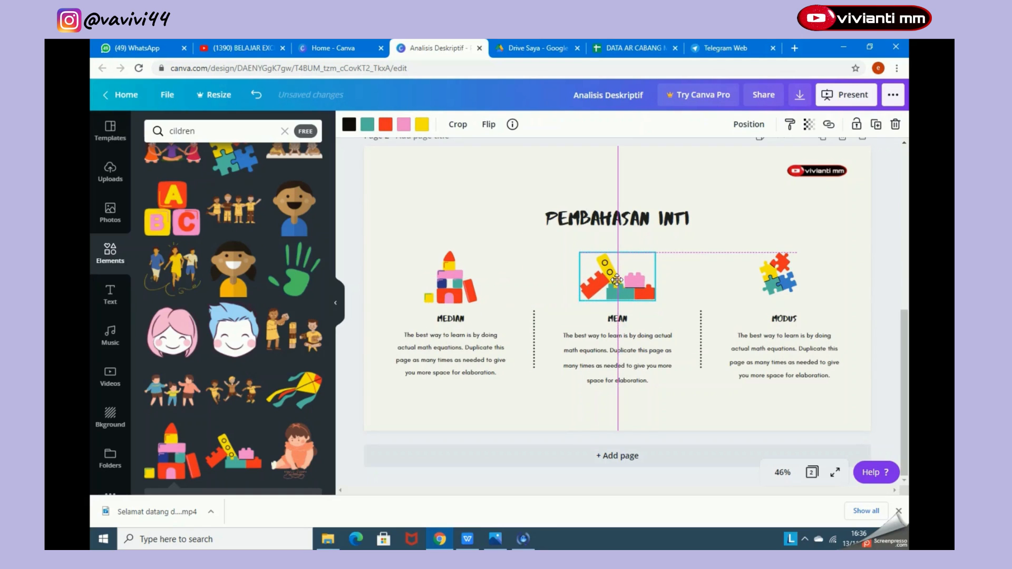
left_click(535, 270)
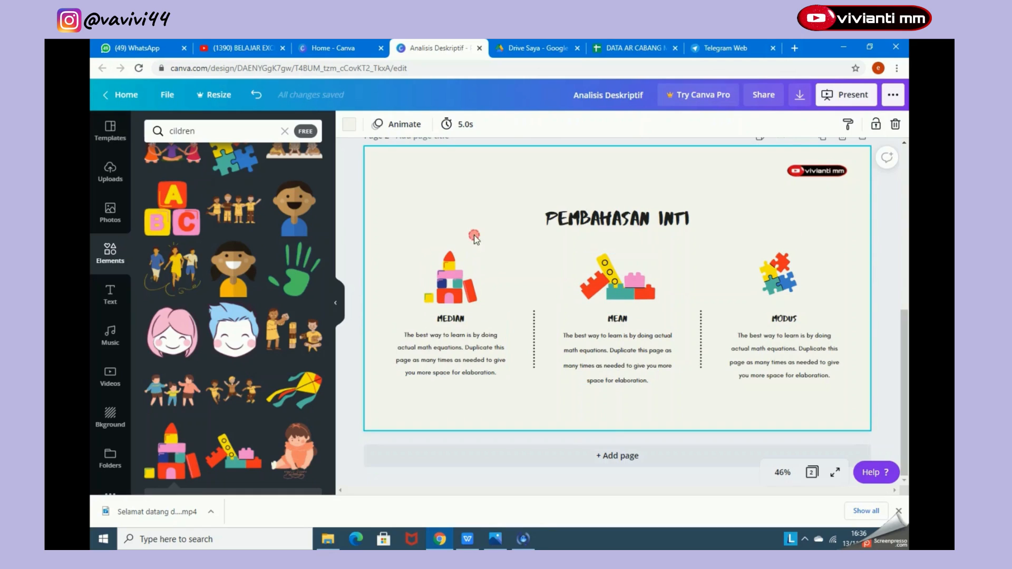
Step: Recolour the toy block tower above MEDIAN, changing its yellow parts to black and its orange-red parts to yellow
left_click(457, 269)
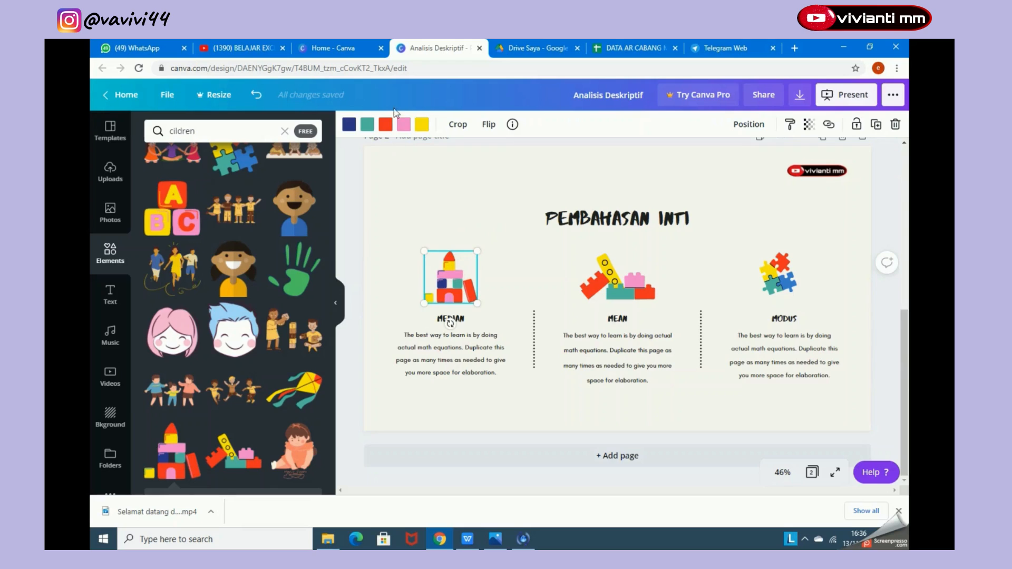
left_click(421, 125)
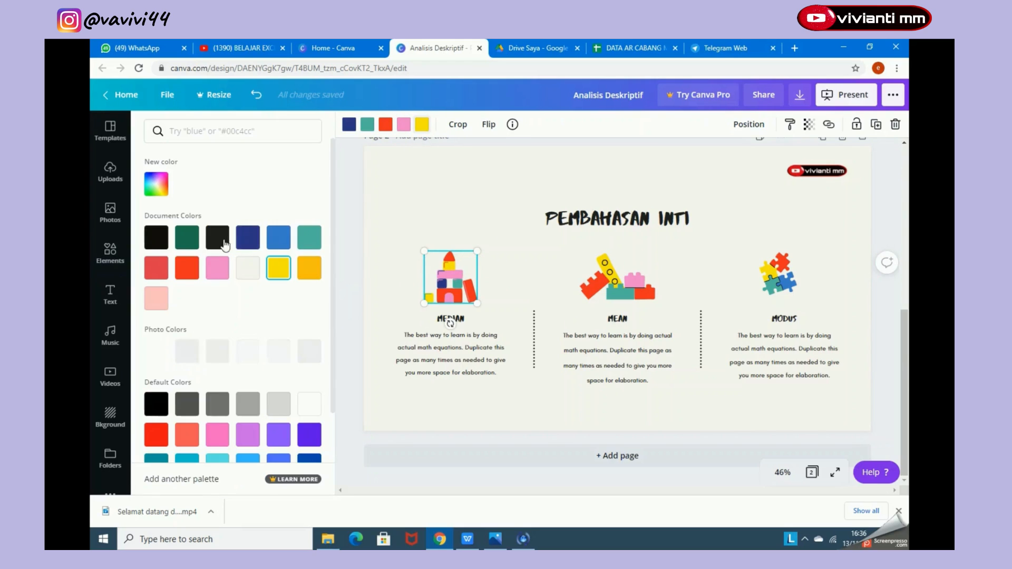
left_click(148, 247)
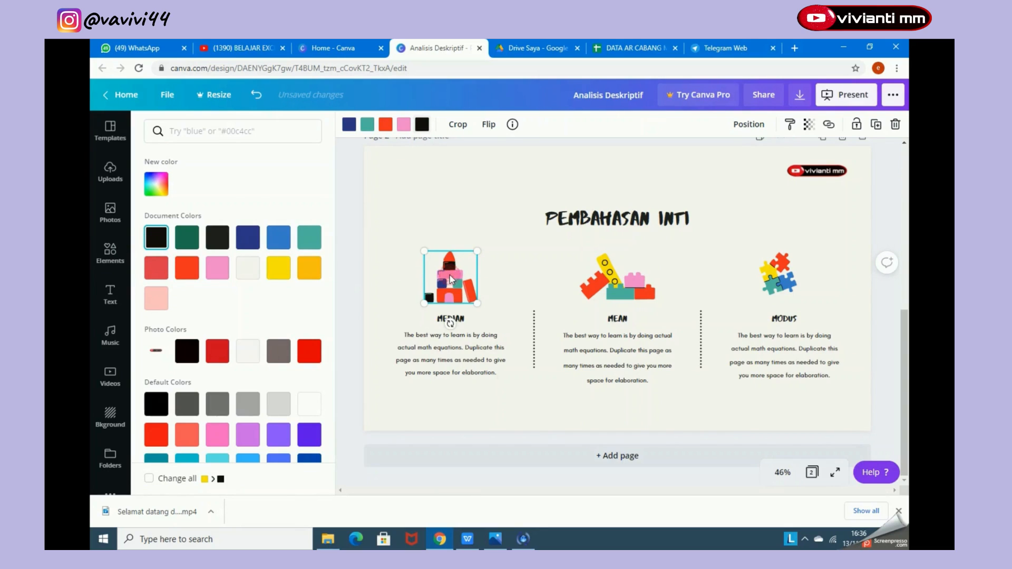
left_click(386, 125)
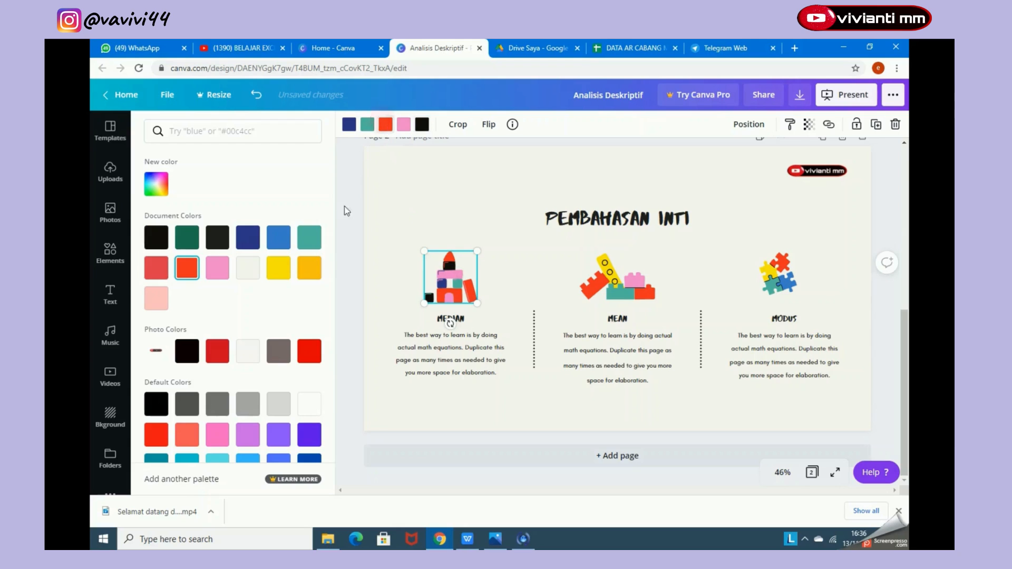
left_click(281, 270)
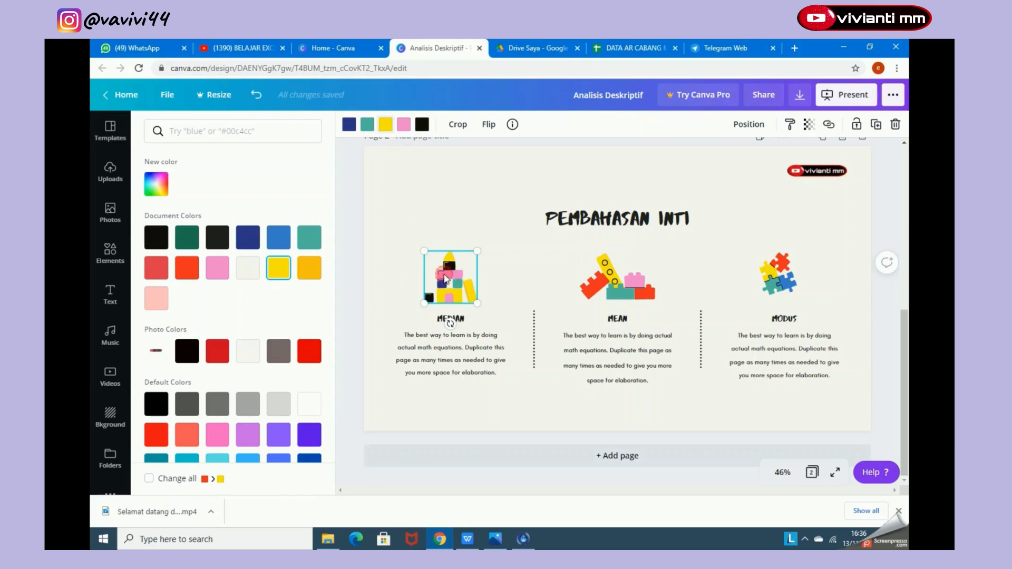
left_click(519, 257)
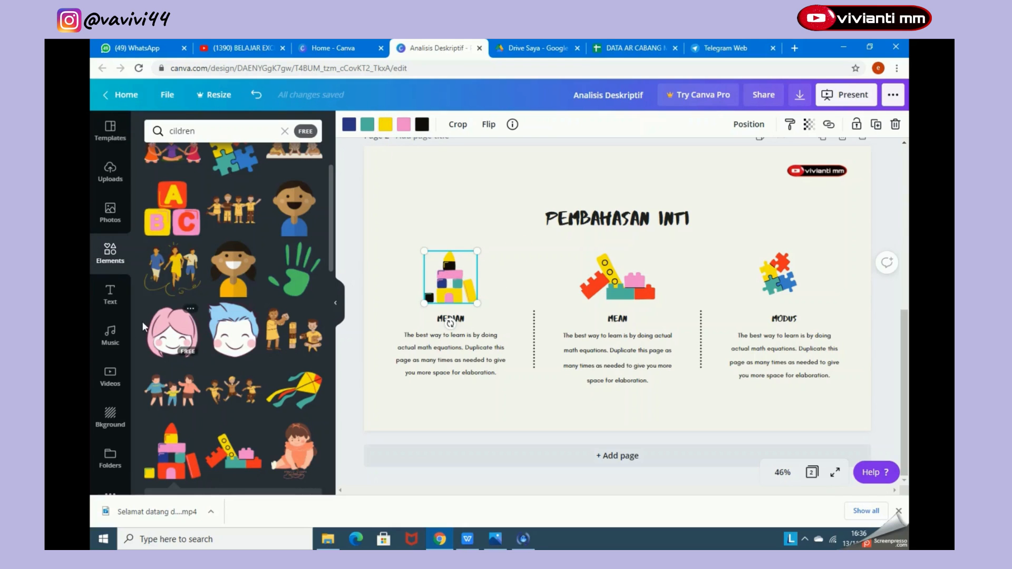
Step: Browse the ready-made text styles and font combinations available for the page
left_click(110, 295)
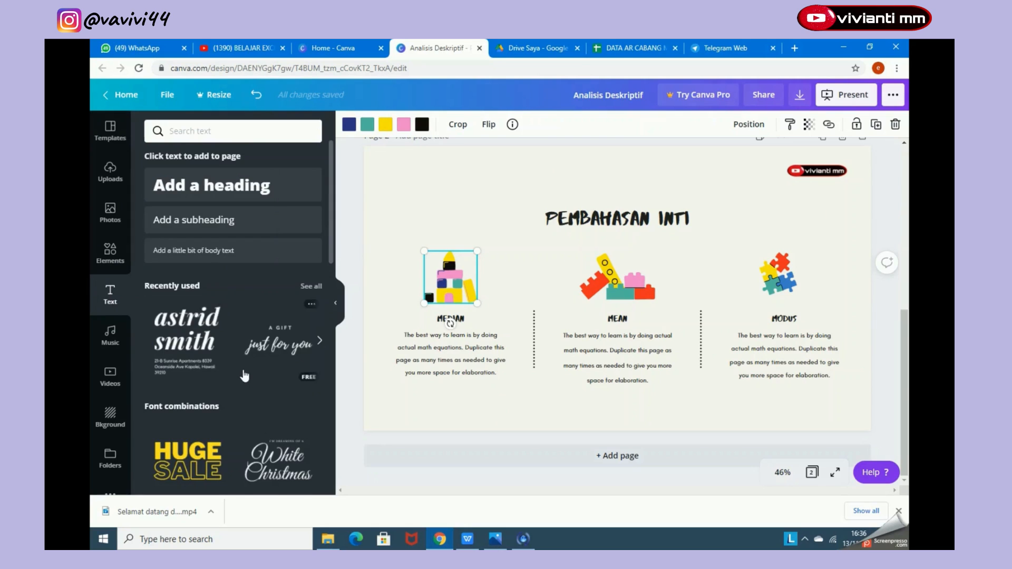
scroll(245, 375, "down", 3)
scroll(245, 375, "down", 2)
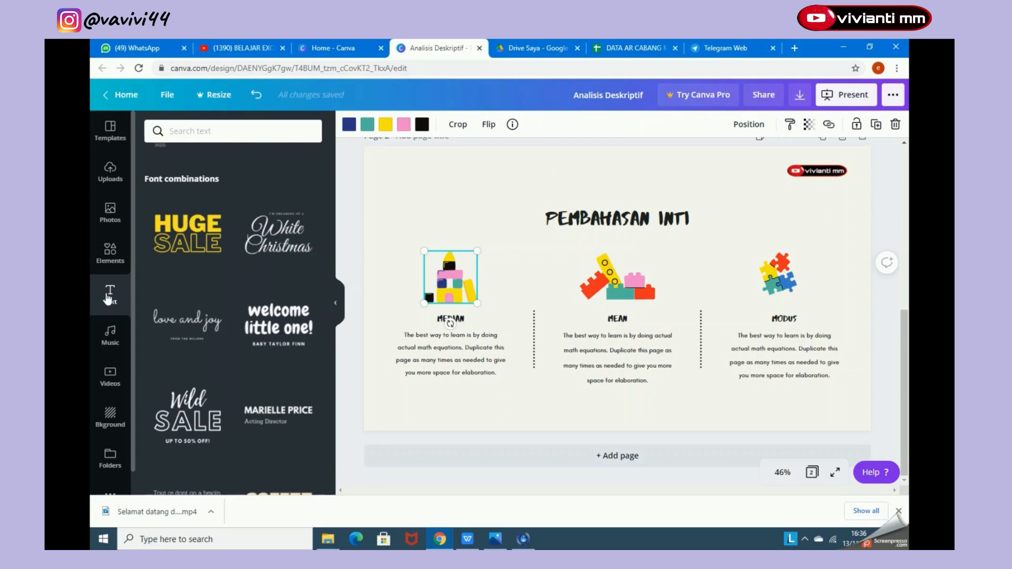
scroll(192, 310, "down", 2)
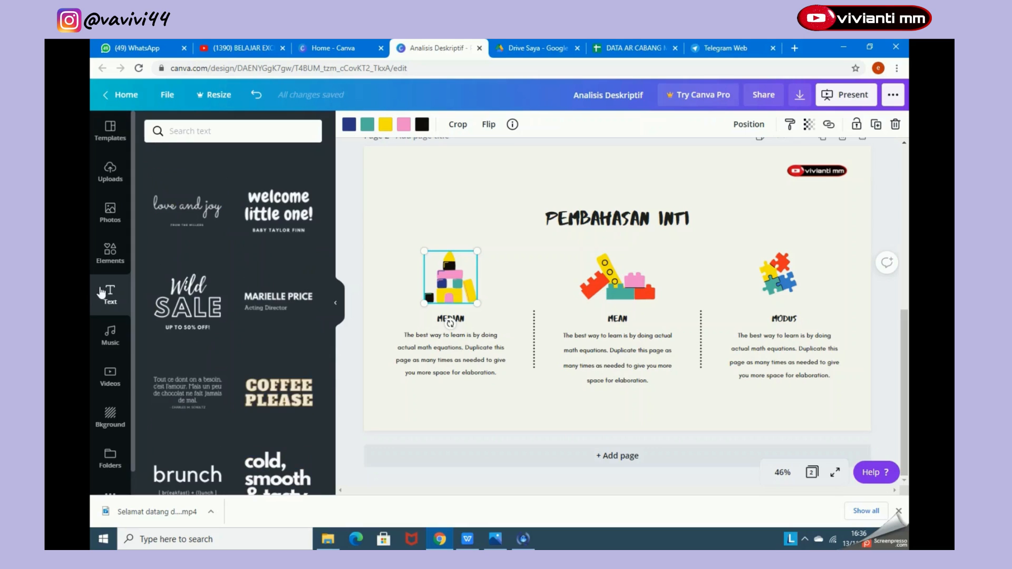
Step: Add the purple PLAY text style to page 2, shrunk and placed in the page's upper-left corner
scroll(232, 332, "down", 4)
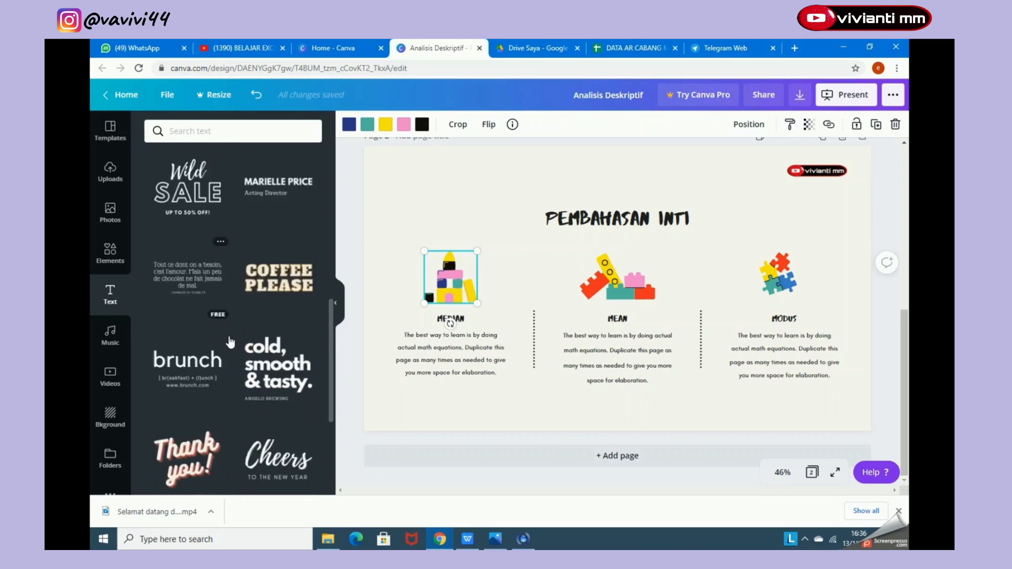
scroll(232, 332, "down", 5)
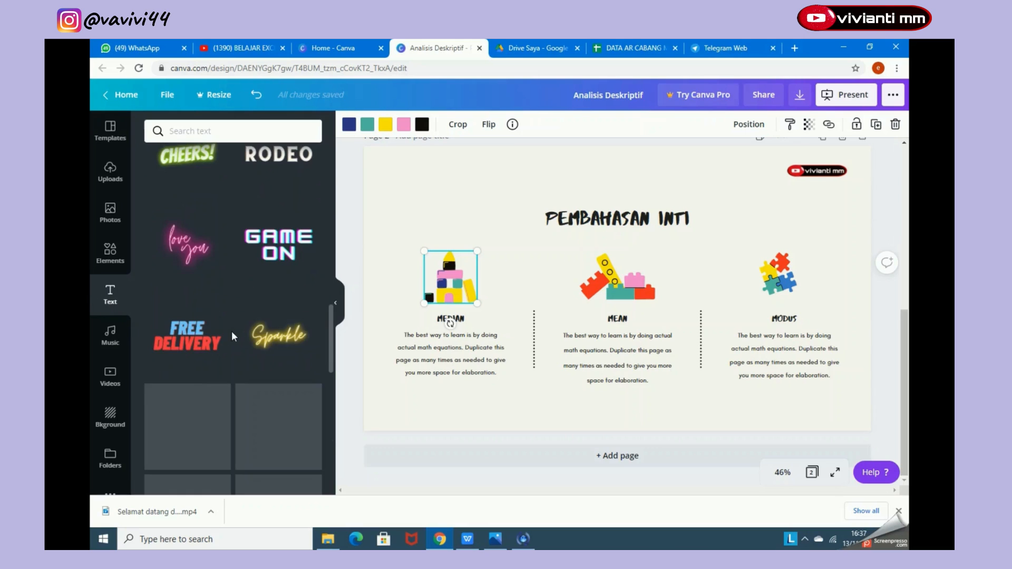
scroll(211, 324, "down", 3)
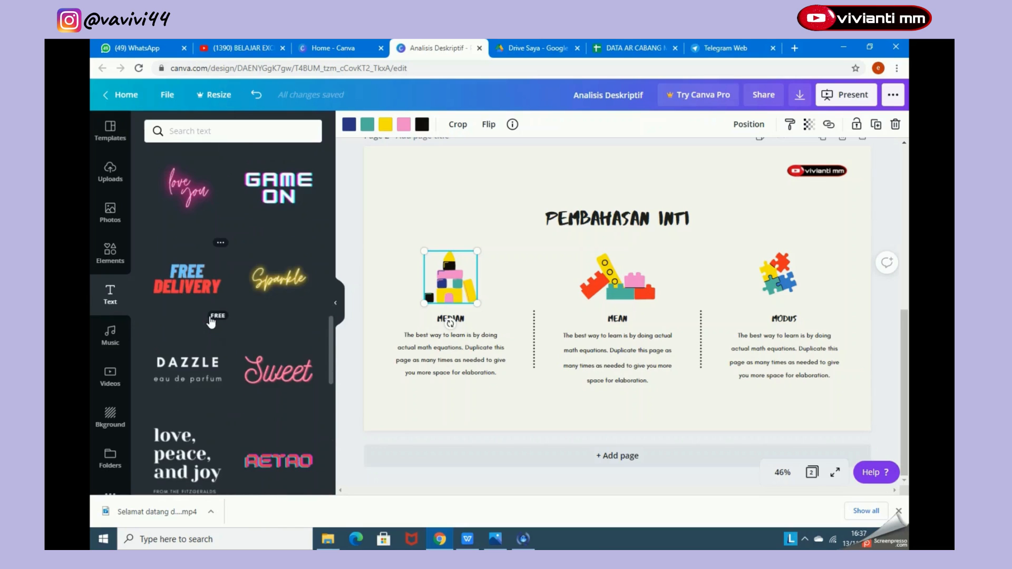
scroll(209, 328, "down", 3)
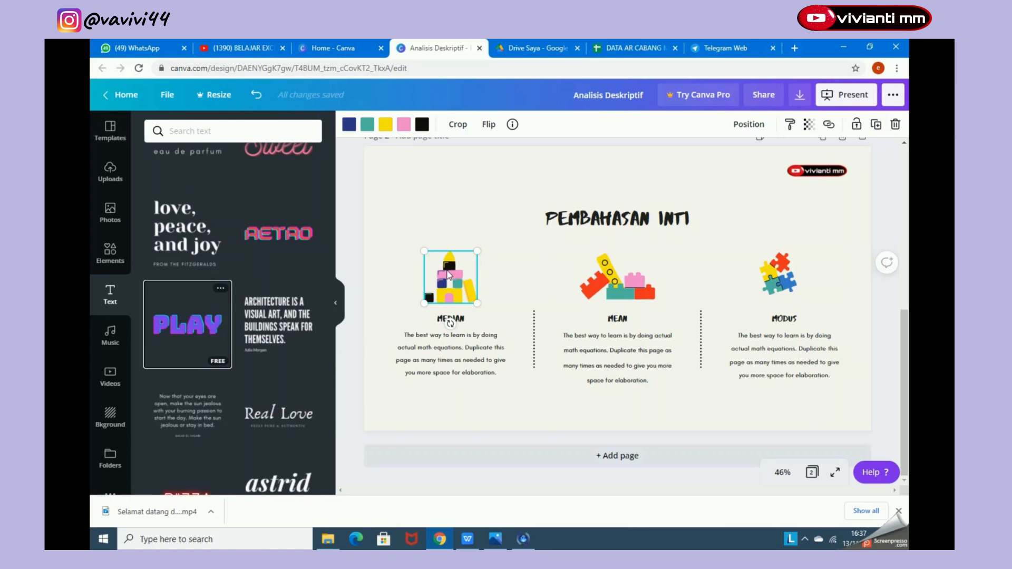
left_click(187, 325)
left_click_drag(518, 268, 394, 174)
left_click_drag(618, 244, 469, 272)
left_click_drag(430, 173, 446, 181)
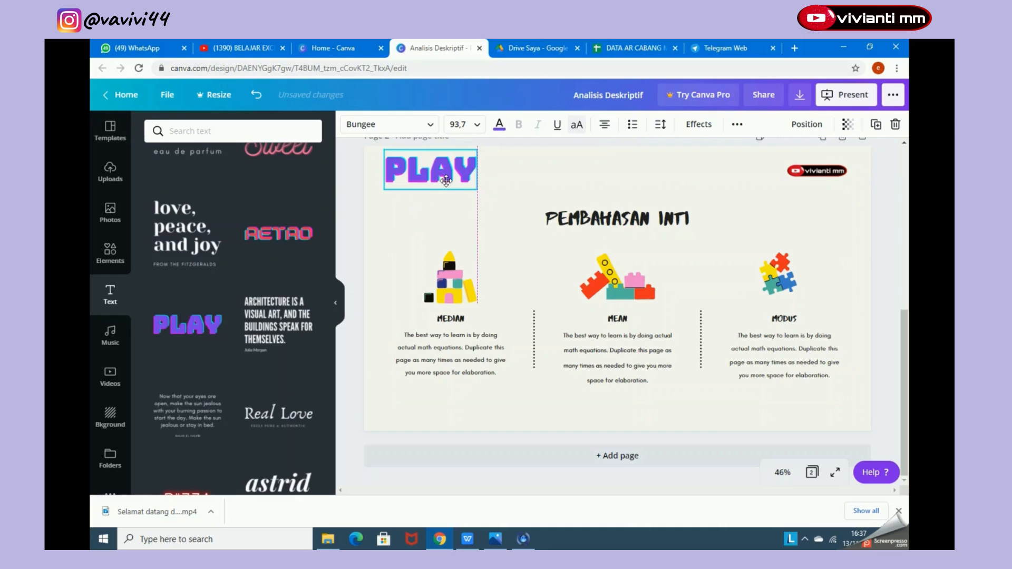
left_click(530, 185)
Step: Add the Video Game Blockbuster track as the presentation's music and preview it
left_click(129, 339)
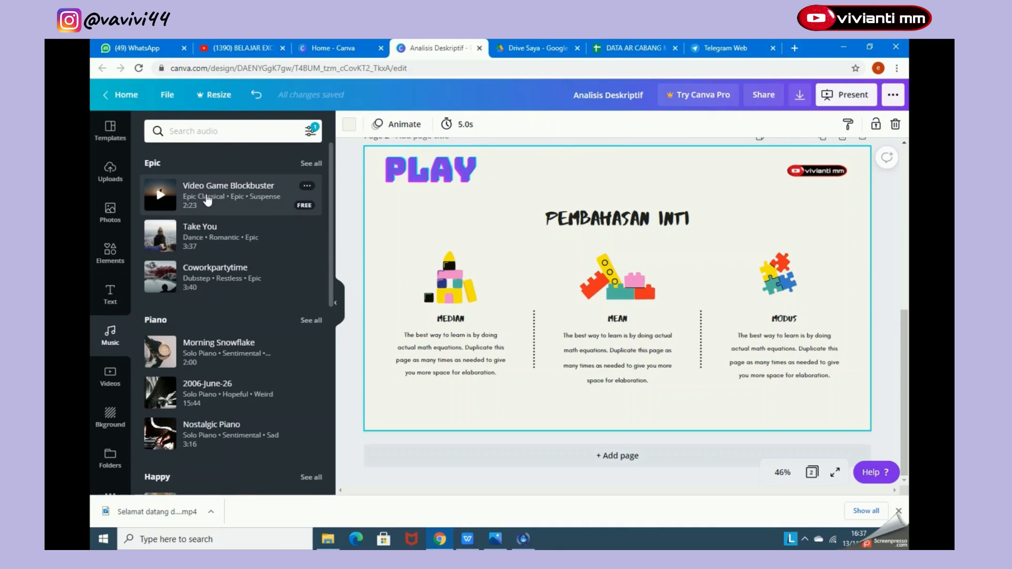
left_click(207, 200)
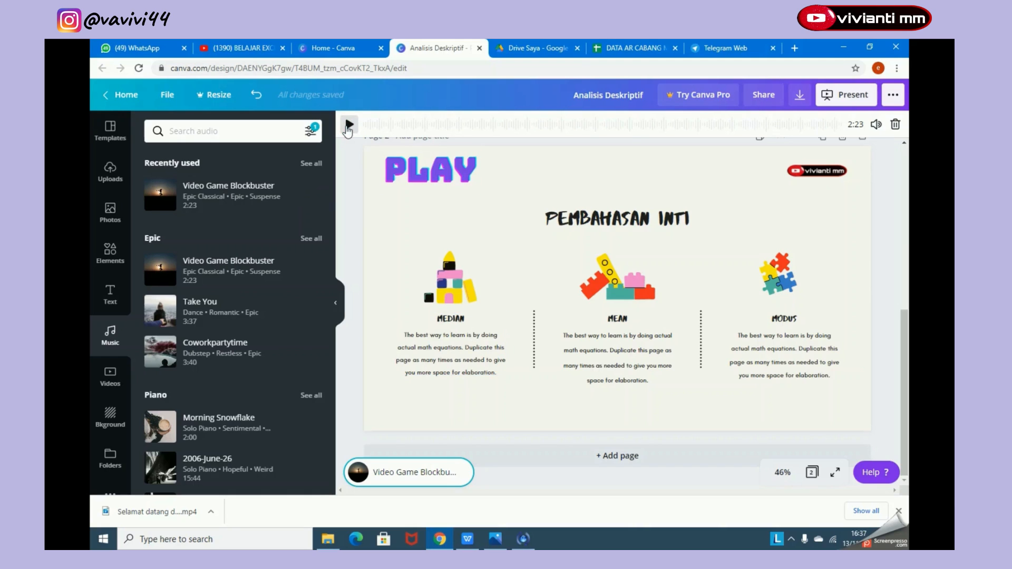
left_click(349, 125)
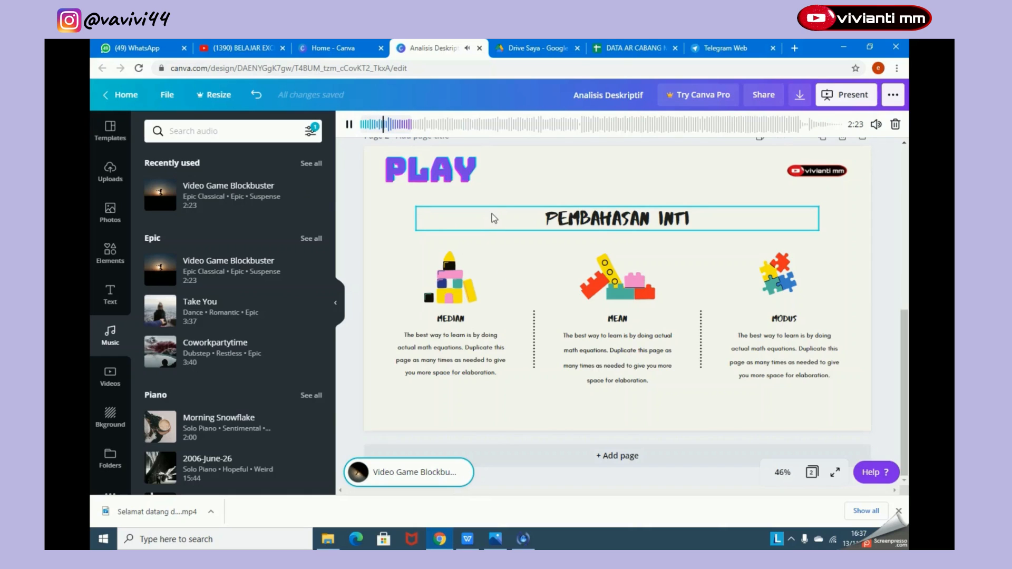
scroll(485, 240, "up", 3)
scroll(483, 236, "down", 3)
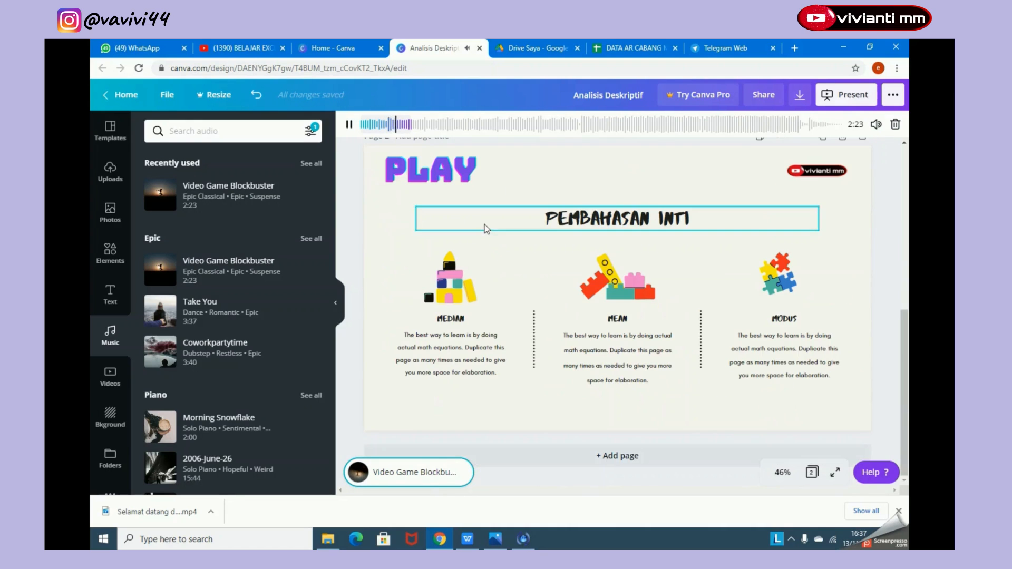
Step: Browse the stock video categories, and view the uploaded images and videos
left_click(118, 386)
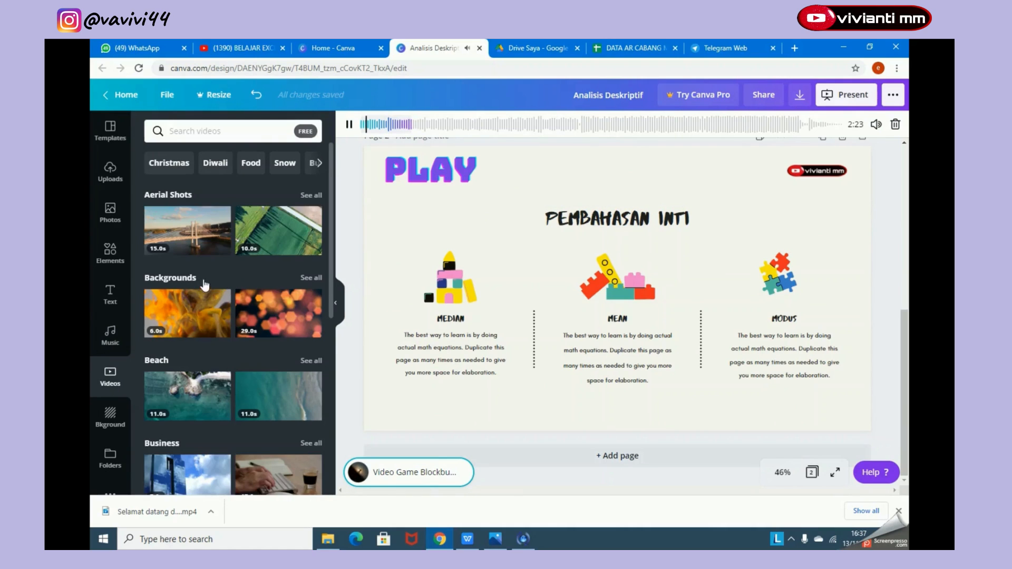
scroll(232, 176, "down", 1)
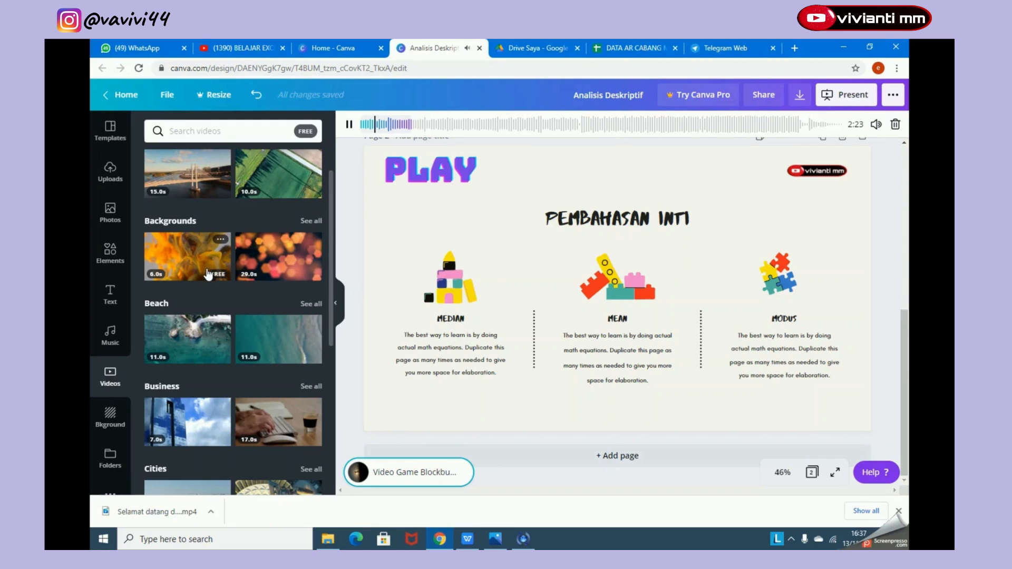
scroll(208, 275, "down", 2)
scroll(208, 275, "up", 2)
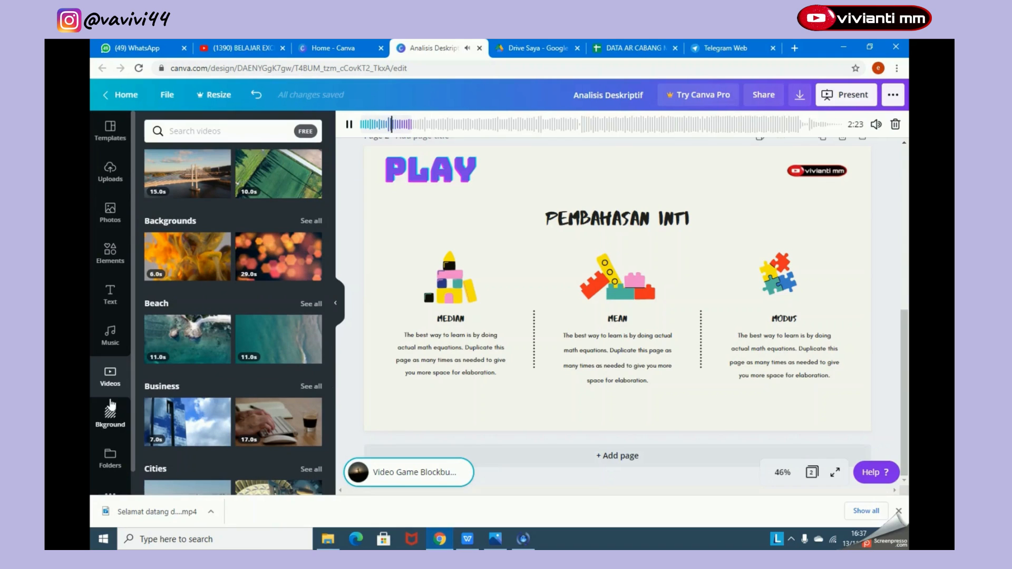
left_click(106, 180)
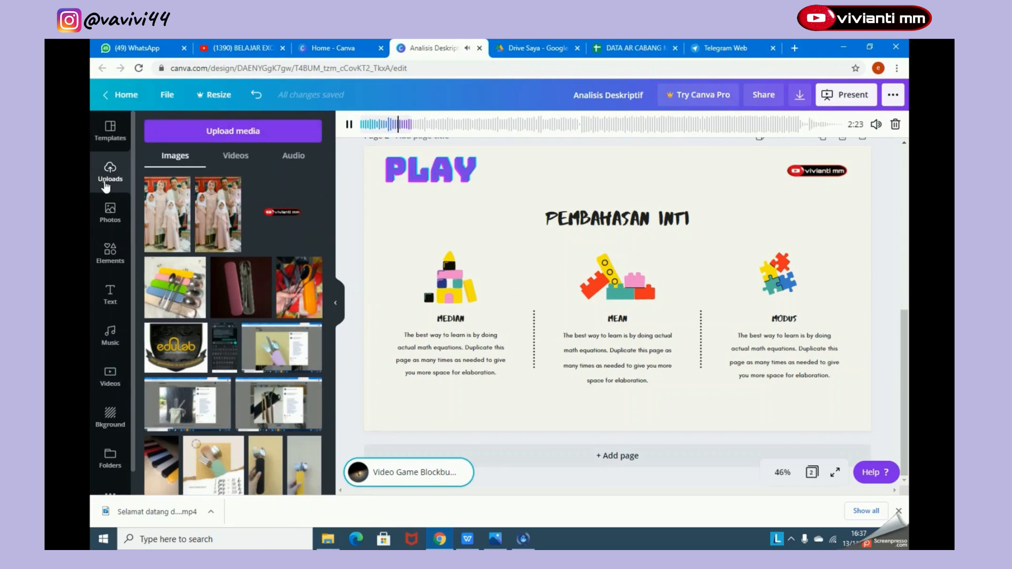
left_click(237, 158)
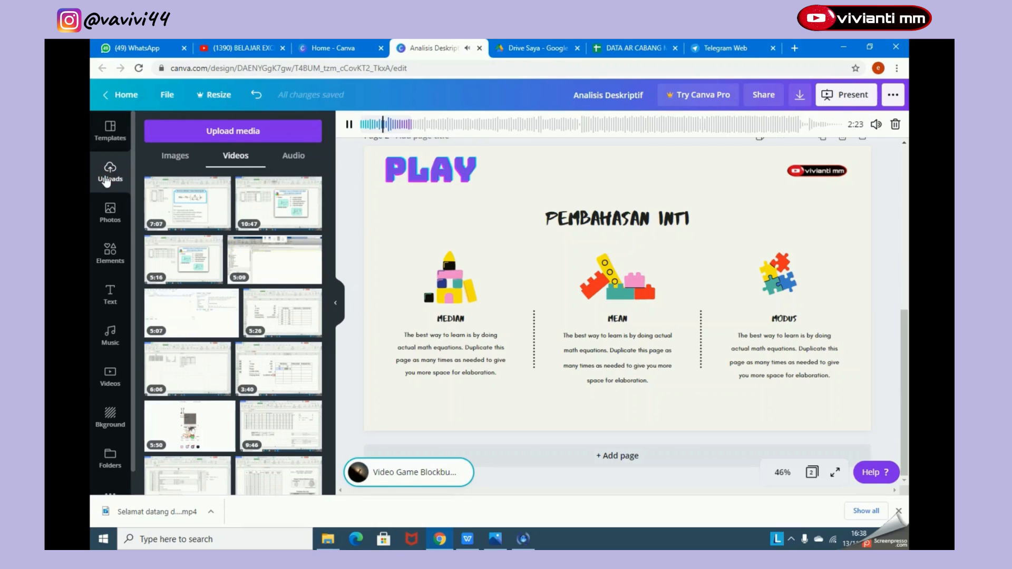
Step: Pause the music preview and apply the white brick wall background to page 2
left_click(111, 418)
left_click(349, 124)
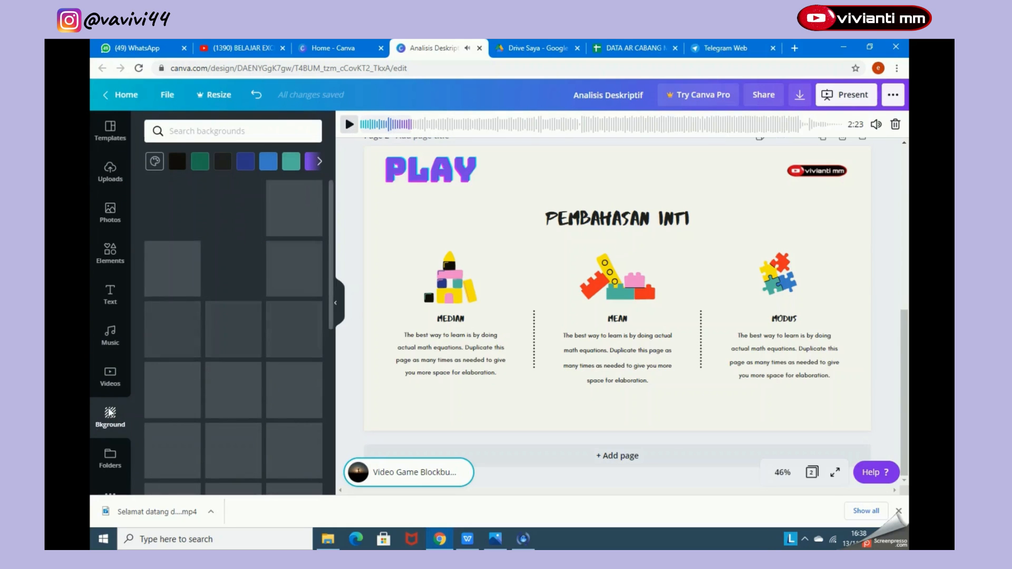
scroll(267, 244, "down", 3)
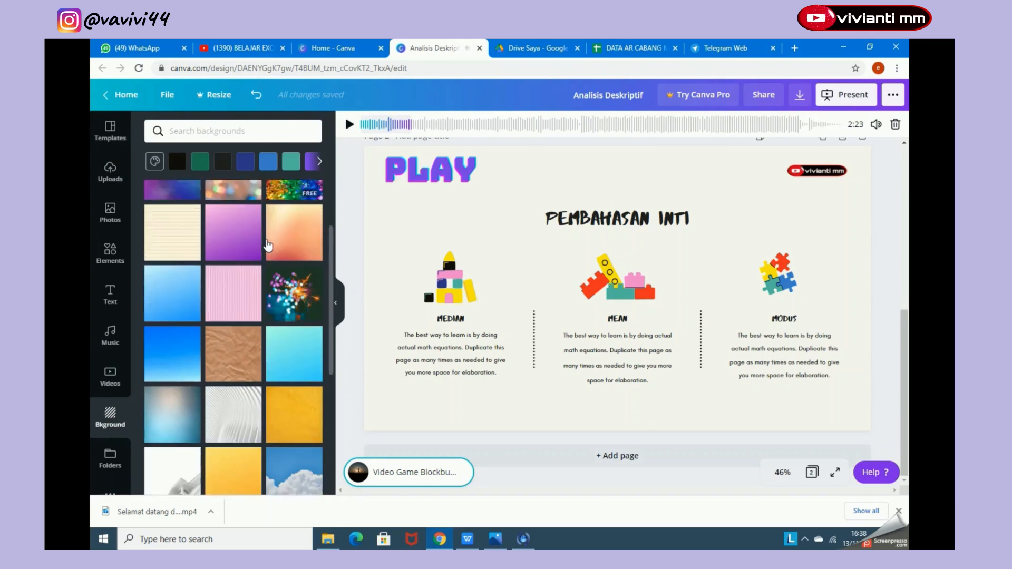
scroll(283, 211, "up", 3)
left_click(284, 211)
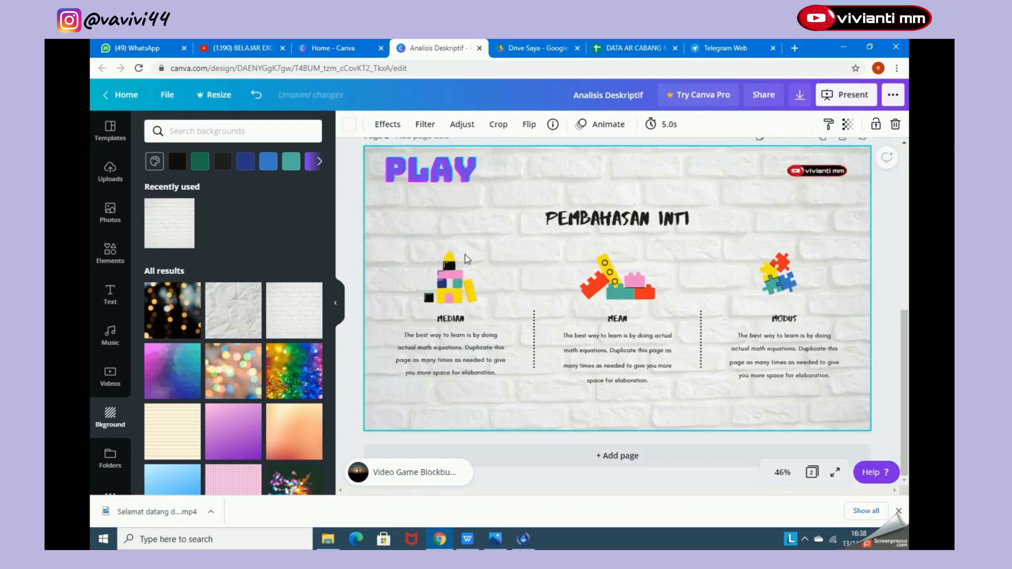
scroll(467, 258, "up", 6)
scroll(466, 258, "down", 4)
scroll(470, 242, "down", 2)
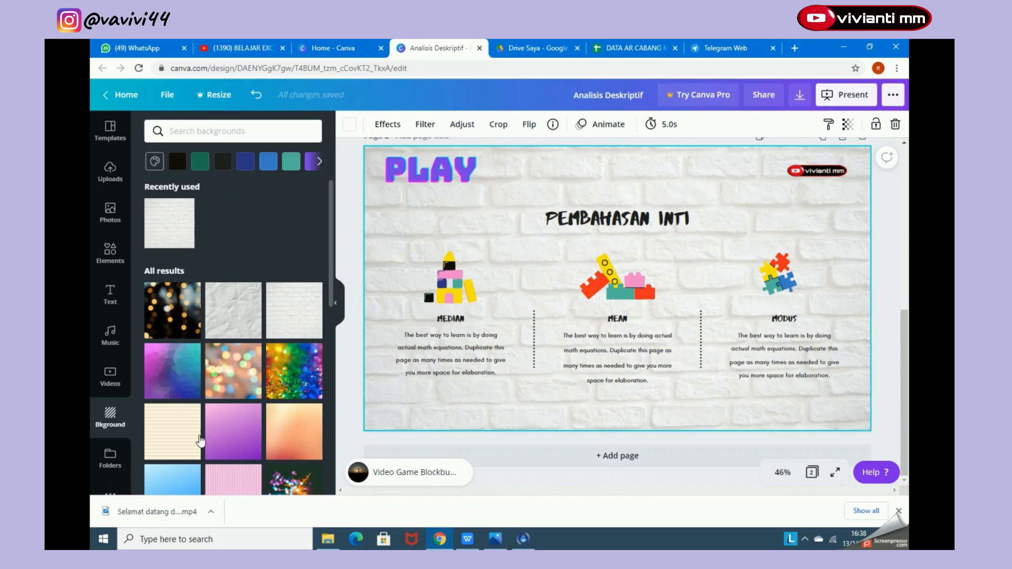
Step: Upload the VID_111440407_174727_527 video from the Downloads folder to the uploaded media
left_click(109, 471)
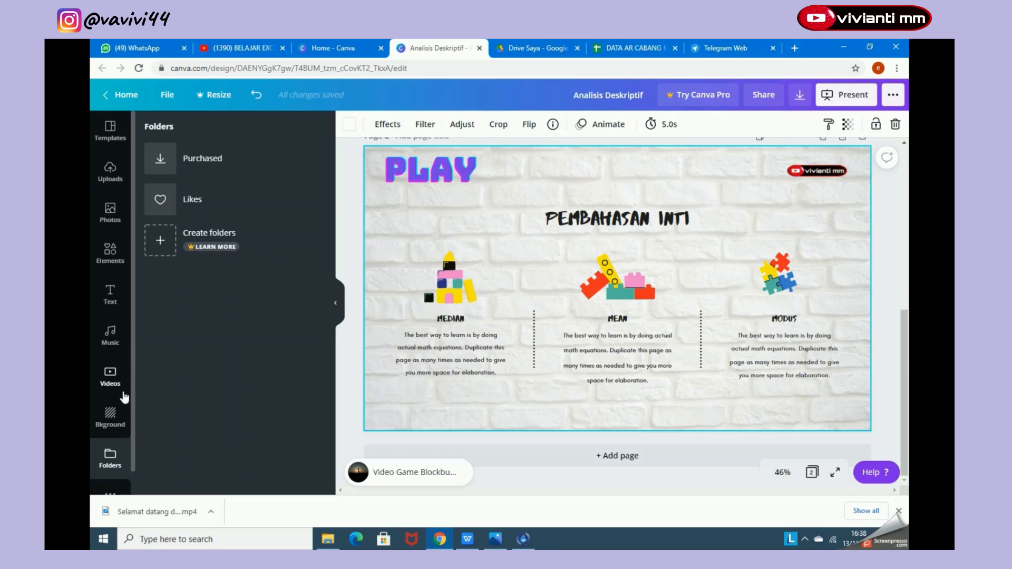
left_click(98, 140)
left_click(109, 174)
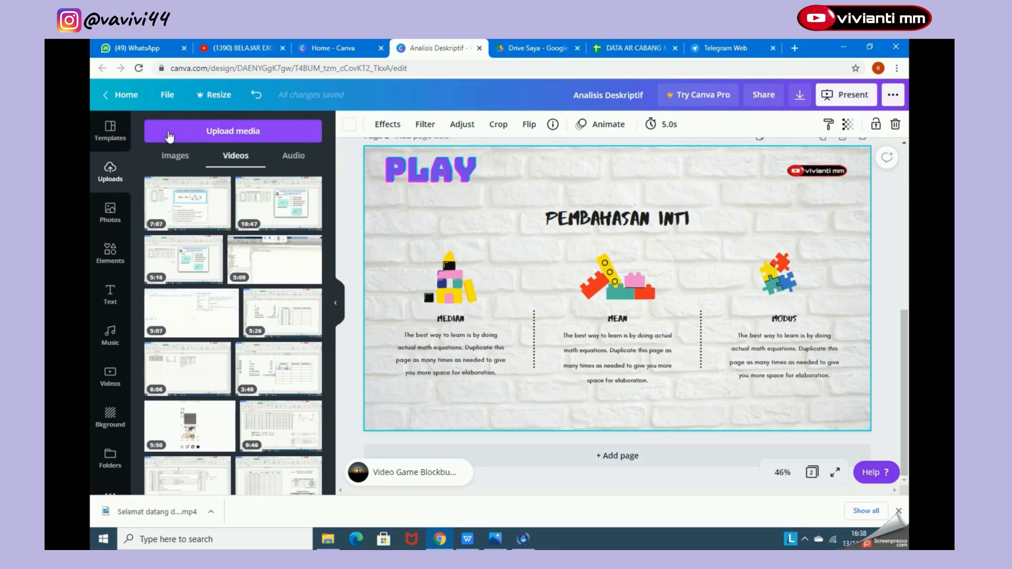
left_click(328, 539)
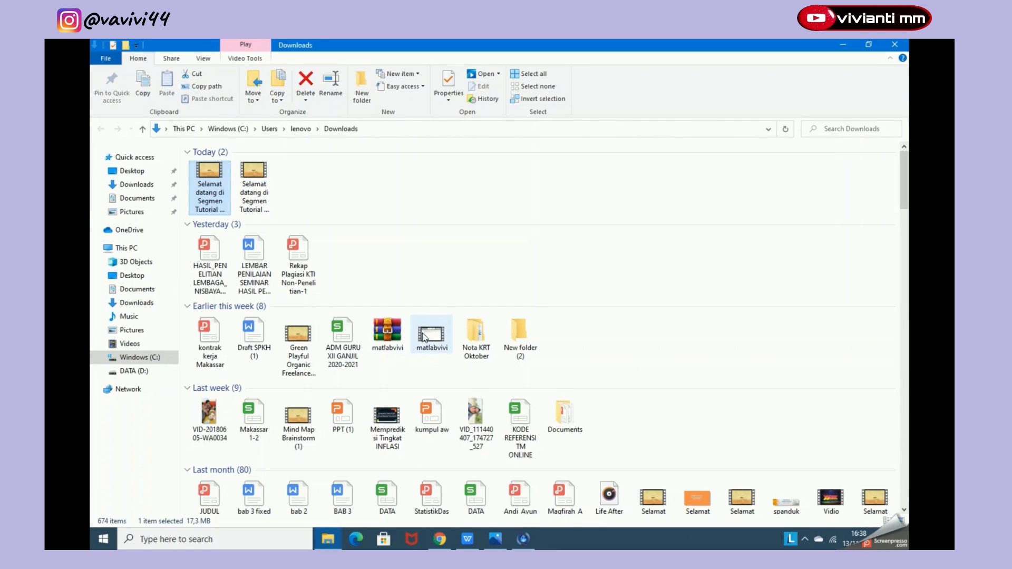
left_click(476, 422)
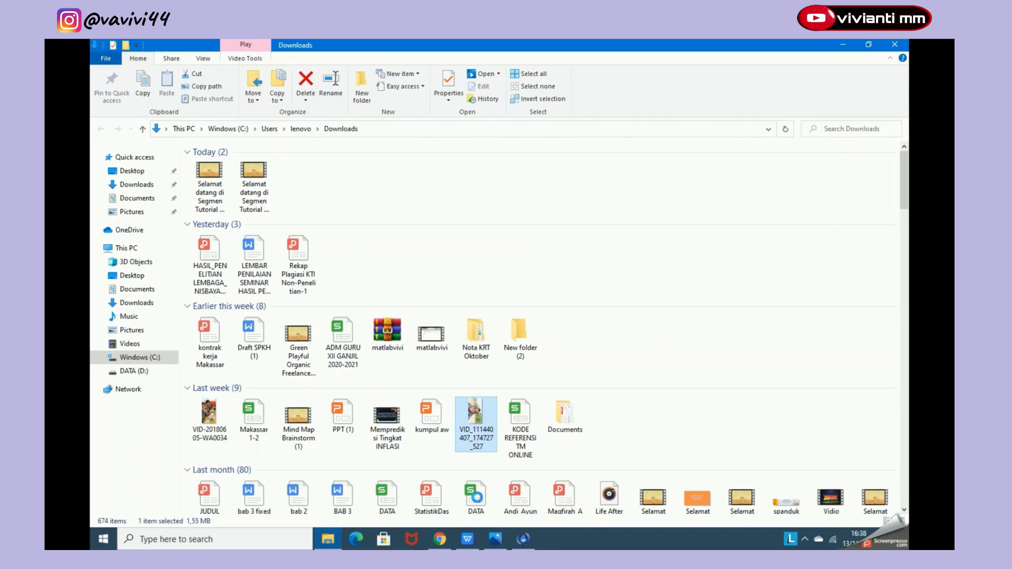
left_click_drag(439, 540, 455, 458)
left_click_drag(419, 520, 210, 282)
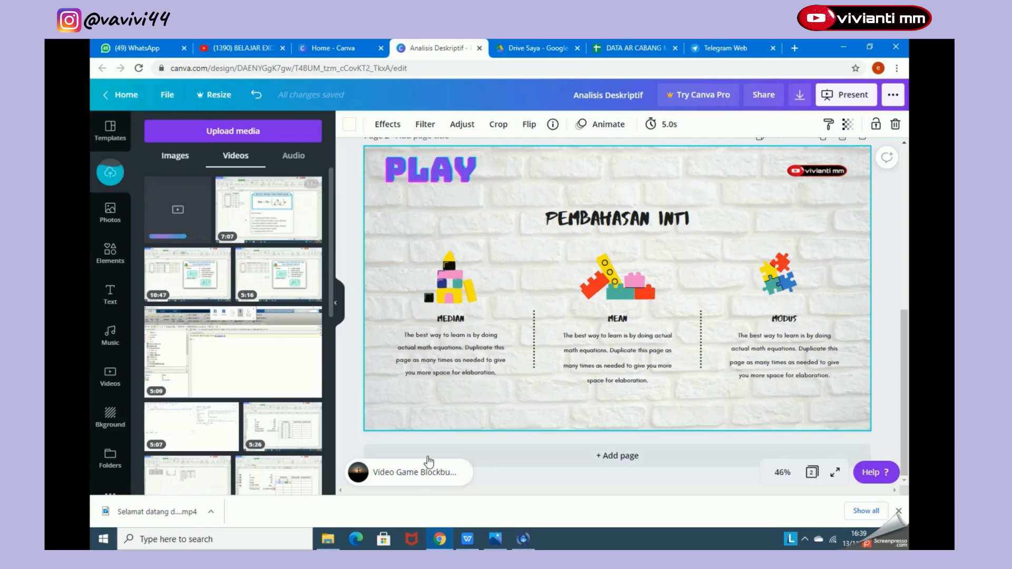
Step: Check the uploaded audio and apply the Rise animation to all pages
left_click(289, 156)
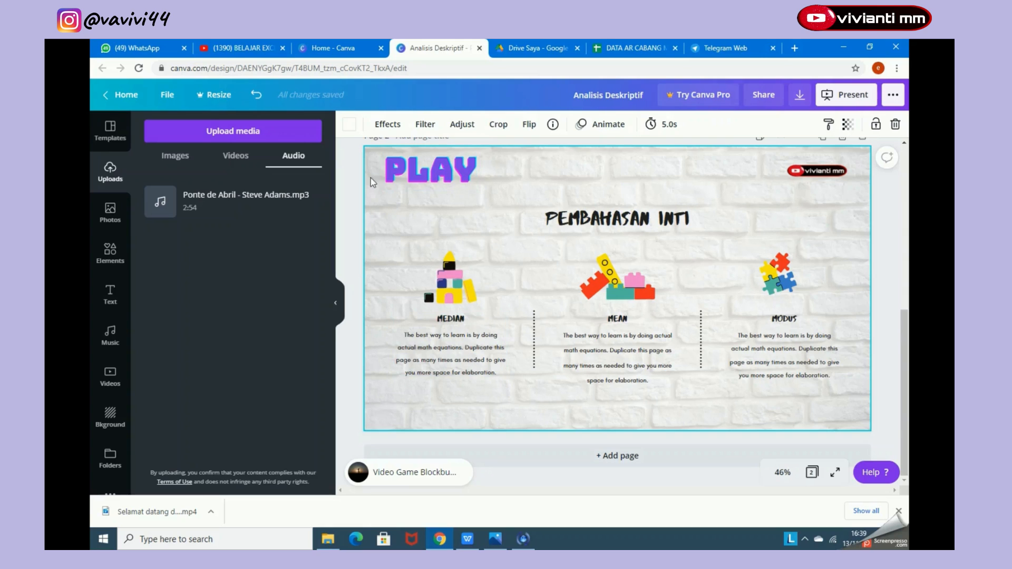
left_click(392, 181)
left_click(399, 248)
left_click(606, 125)
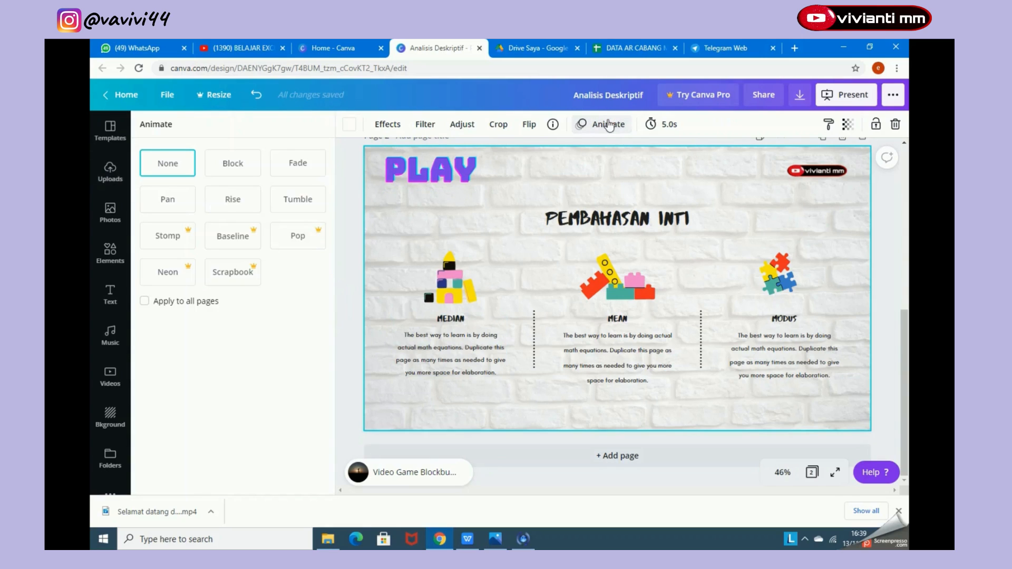
left_click(227, 203)
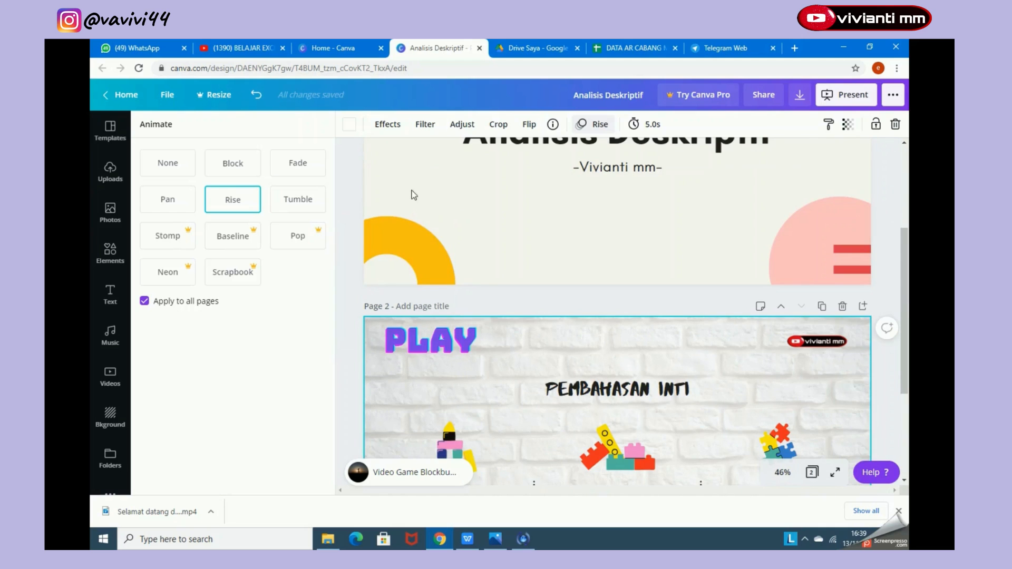
Step: Apply the Selfie filter to the brick wall background on page 2
left_click(425, 125)
left_click(309, 235)
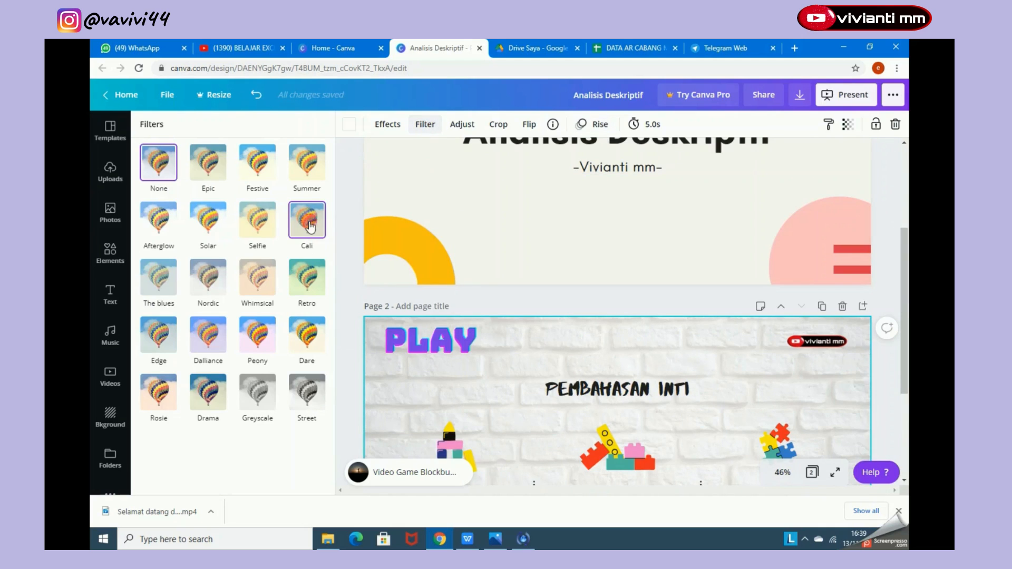
left_click(253, 229)
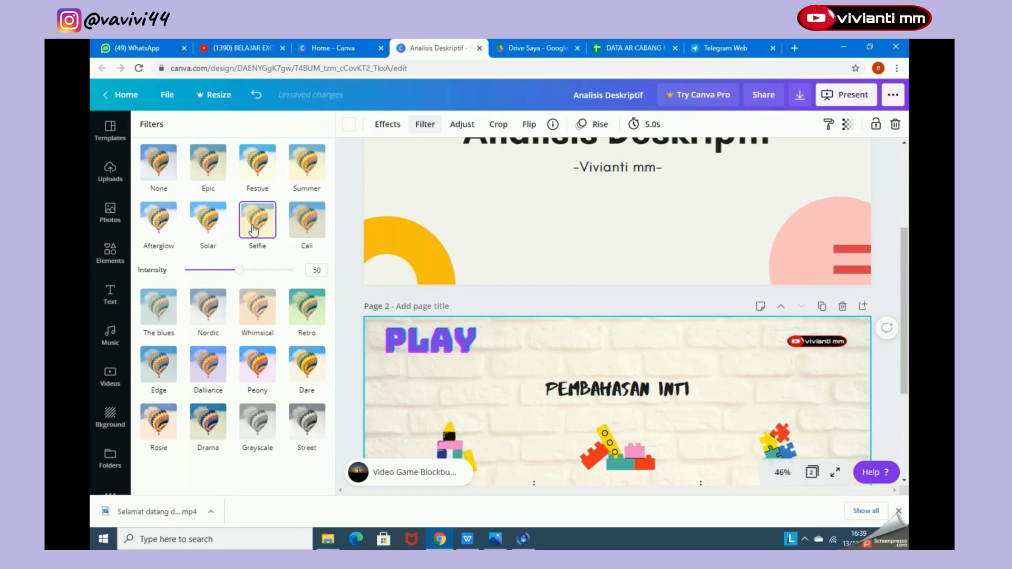
left_click(462, 126)
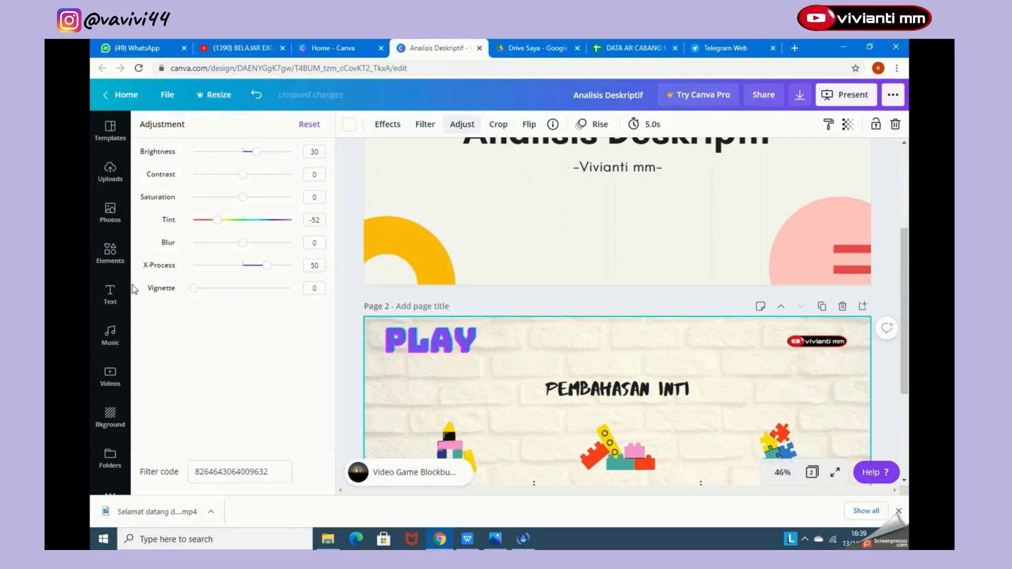
left_click(498, 124)
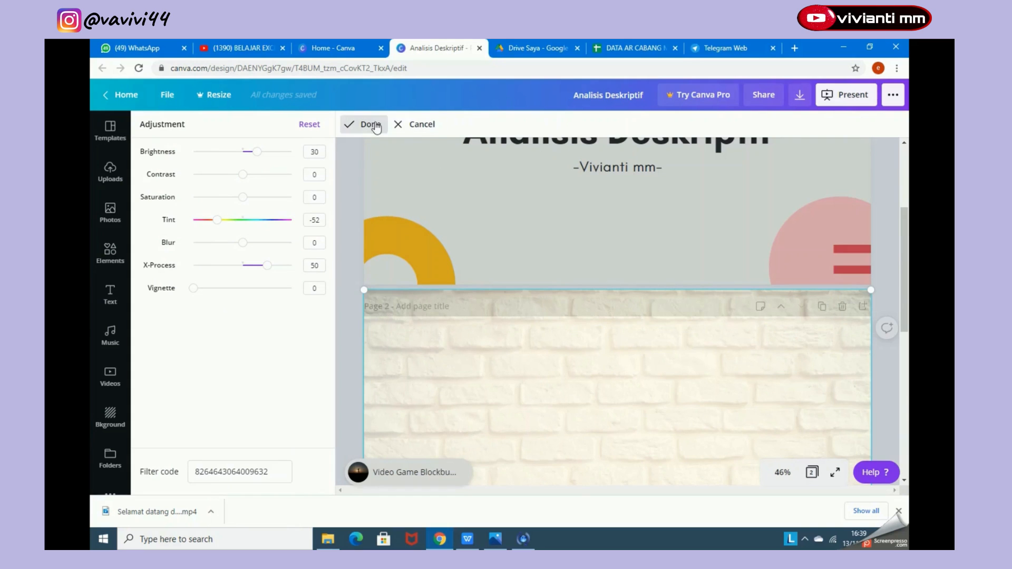
left_click(402, 125)
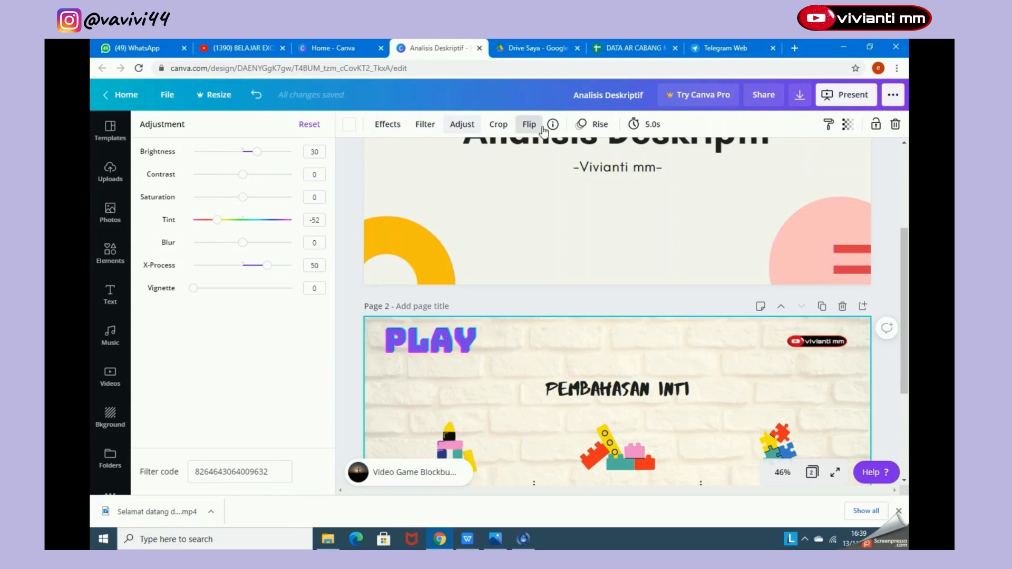
Step: Set the timing of page 2 to 13.5 seconds
left_click(649, 132)
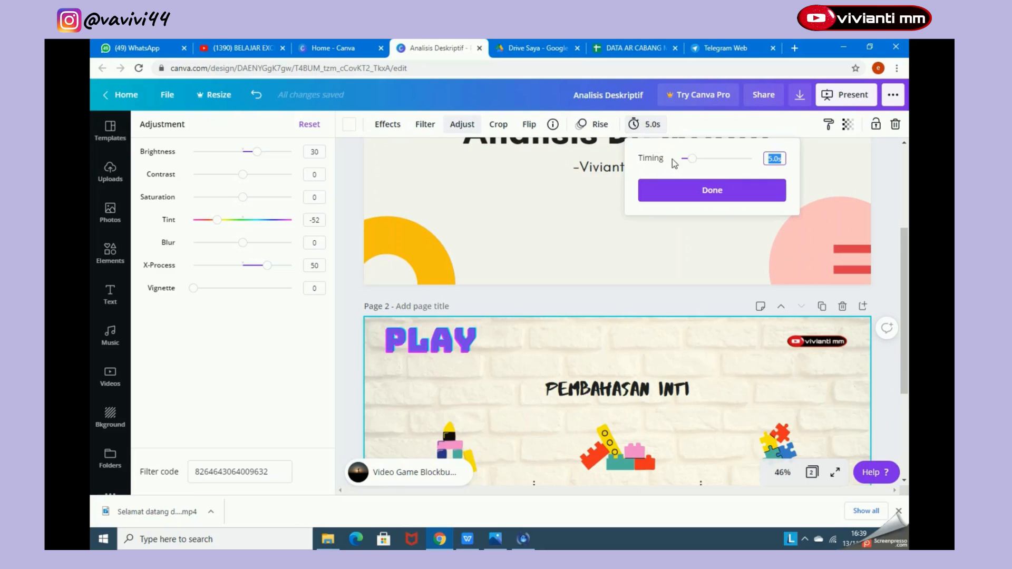
left_click_drag(692, 160, 713, 158)
left_click(712, 190)
scroll(642, 281, "down", 3)
scroll(614, 238, "up", 3)
scroll(614, 238, "down", 3)
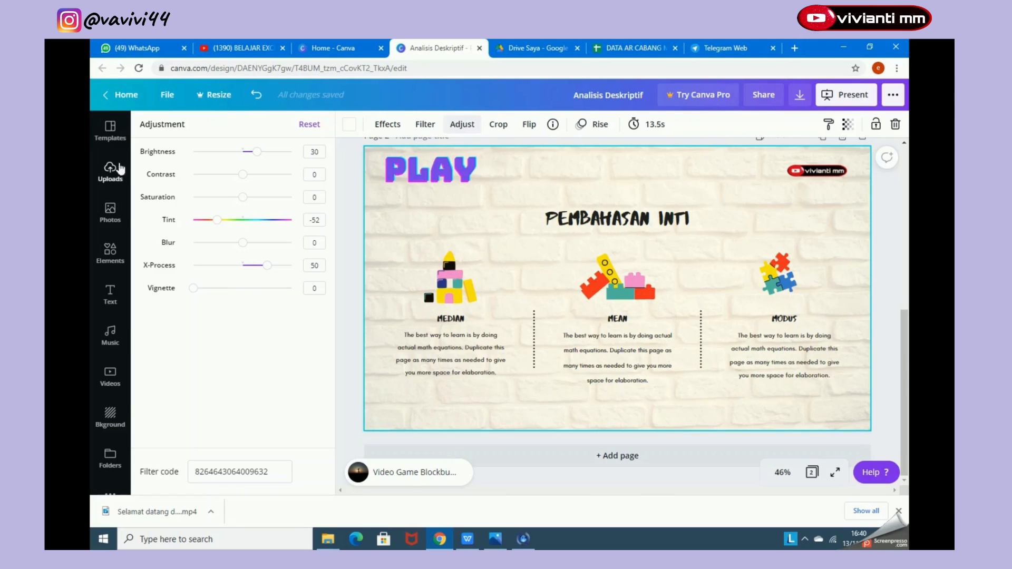
Step: Present the design in Standard mode and restart the presentation from its first page
left_click(347, 170)
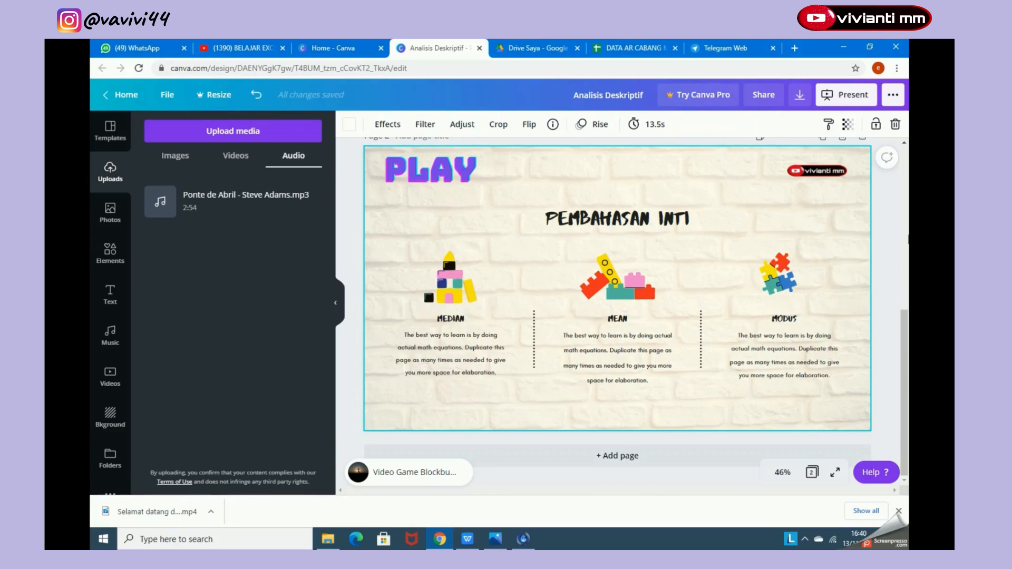
left_click(827, 100)
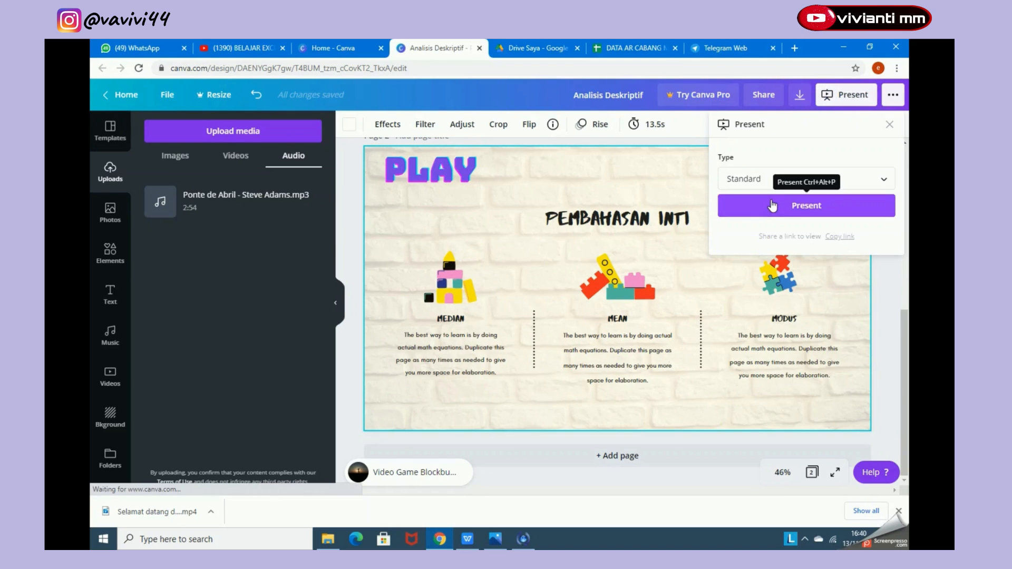
left_click(772, 205)
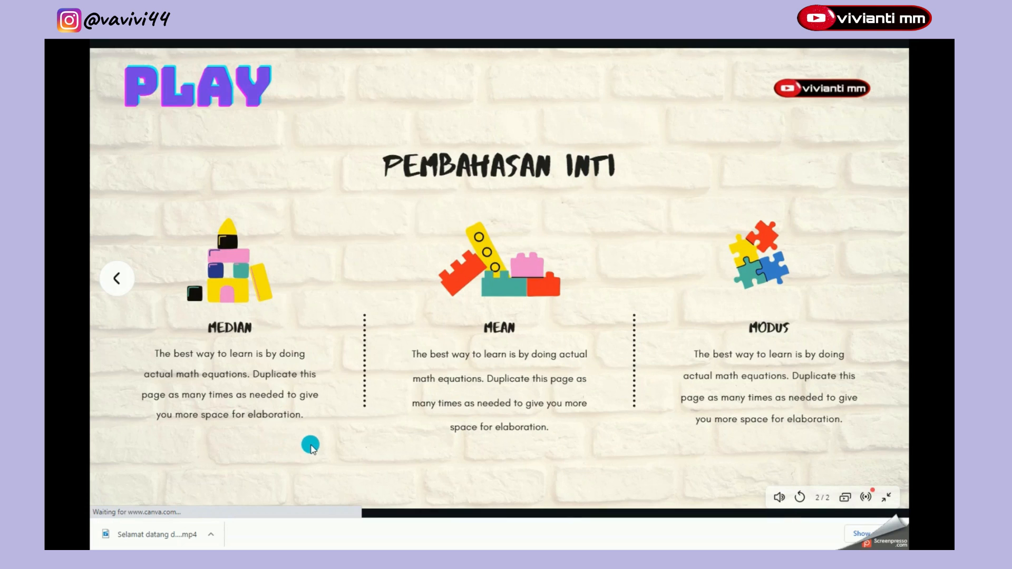
left_click(799, 500)
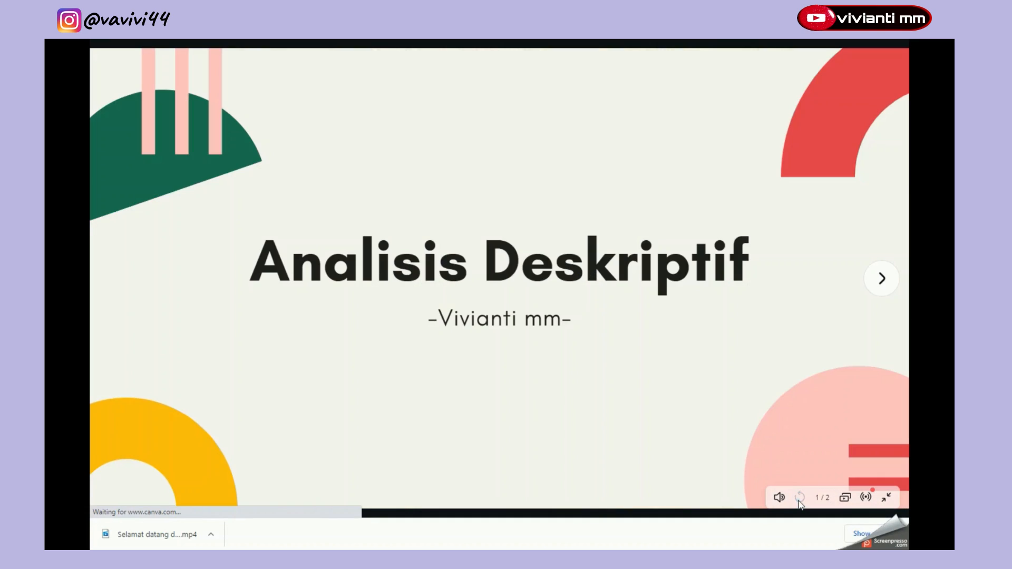